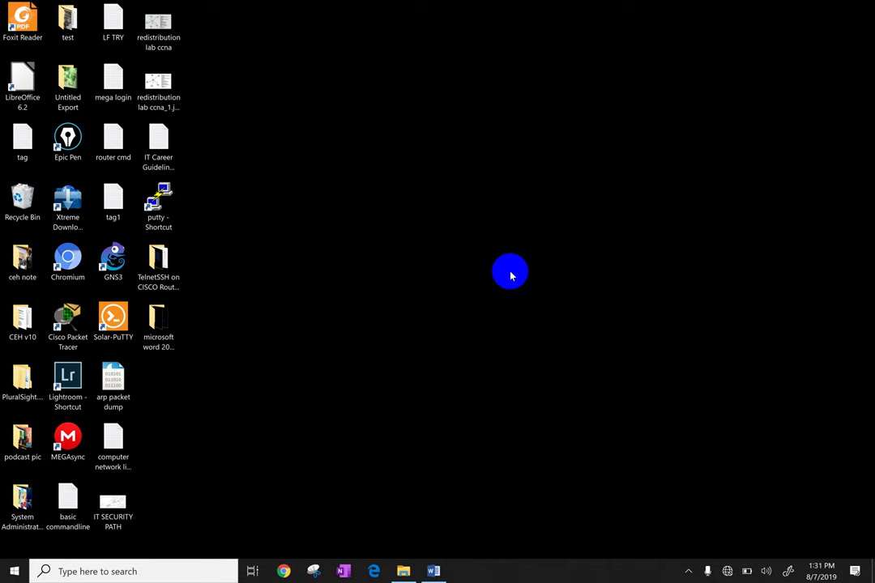
Restore Word document Doc1 from the taskbar after briefly checking the hidden tray icons
click(689, 571)
click(567, 422)
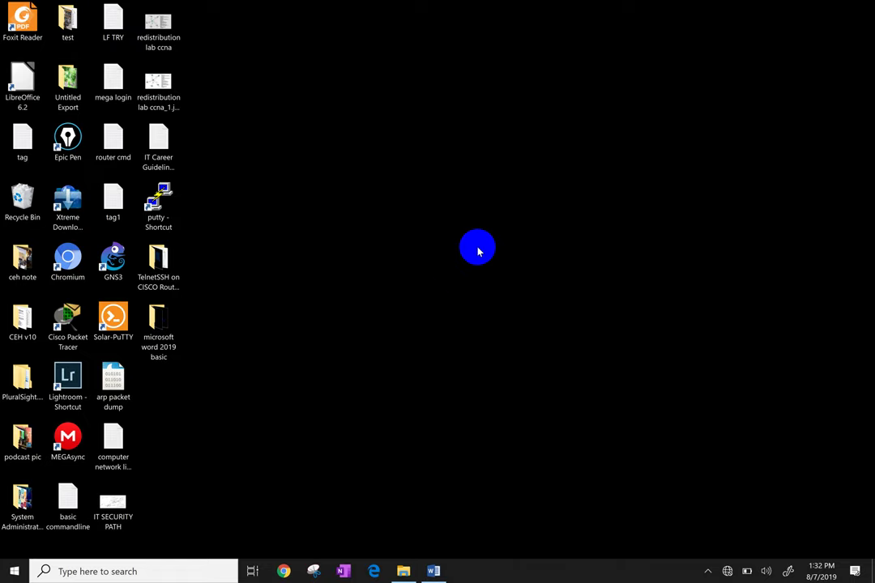
click(434, 571)
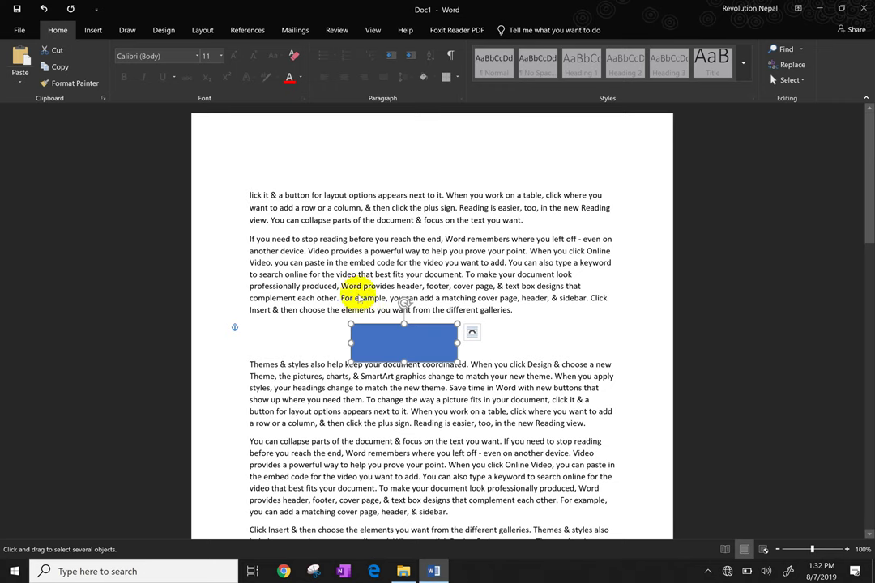
Delete the blue rectangle shape from between the paragraphs
click(124, 28)
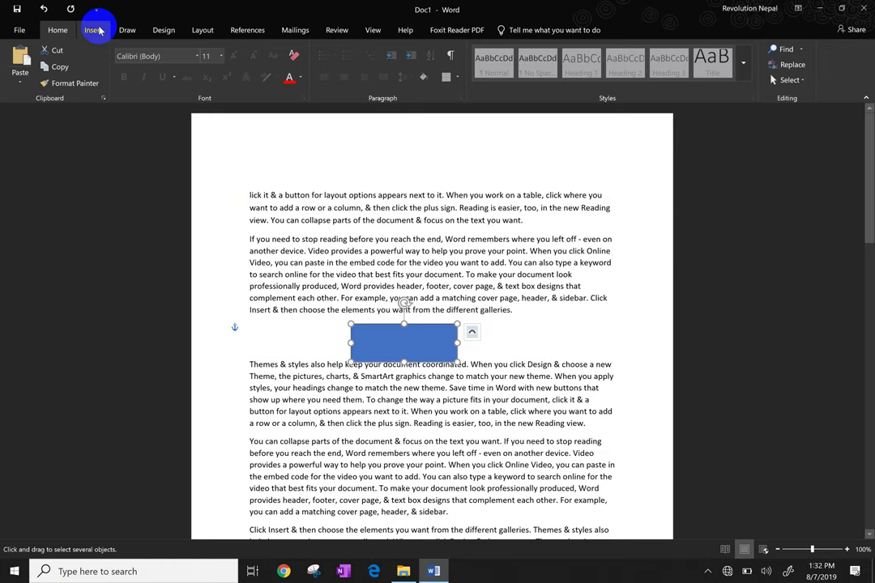
click(95, 31)
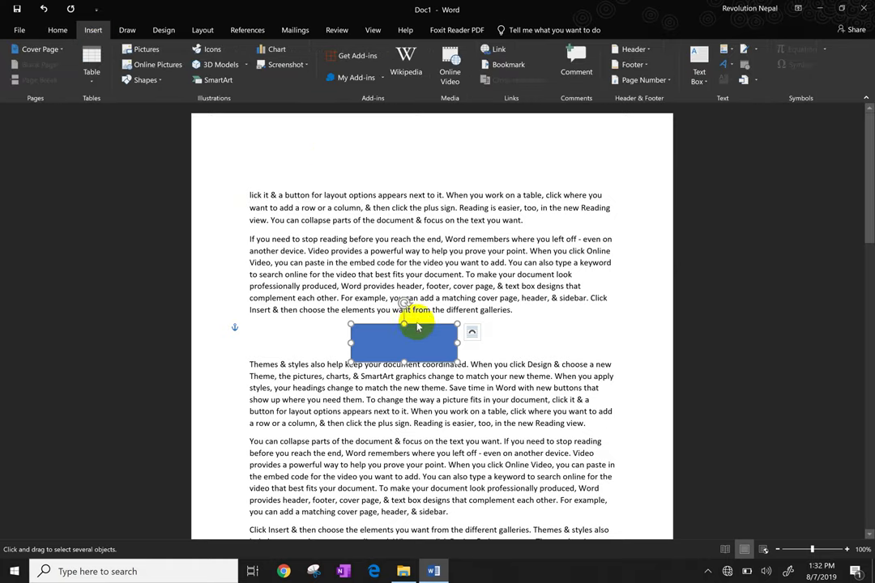
key(Delete)
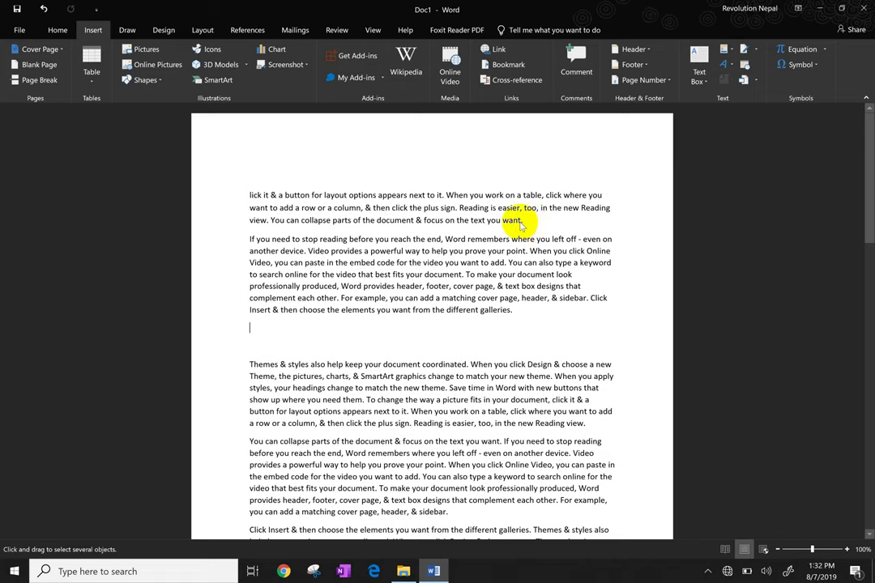
Add two blank lines above the document's first paragraph
triple_click(543, 243)
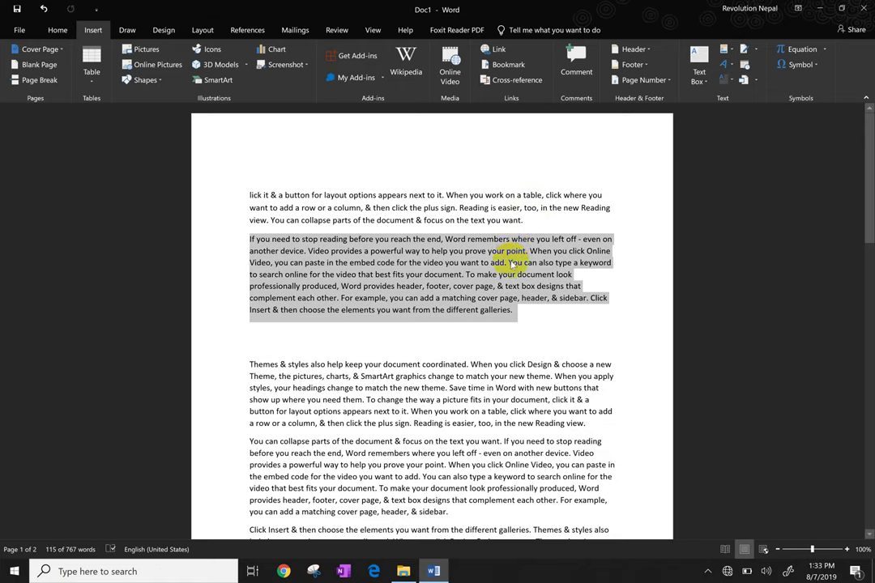
click(511, 263)
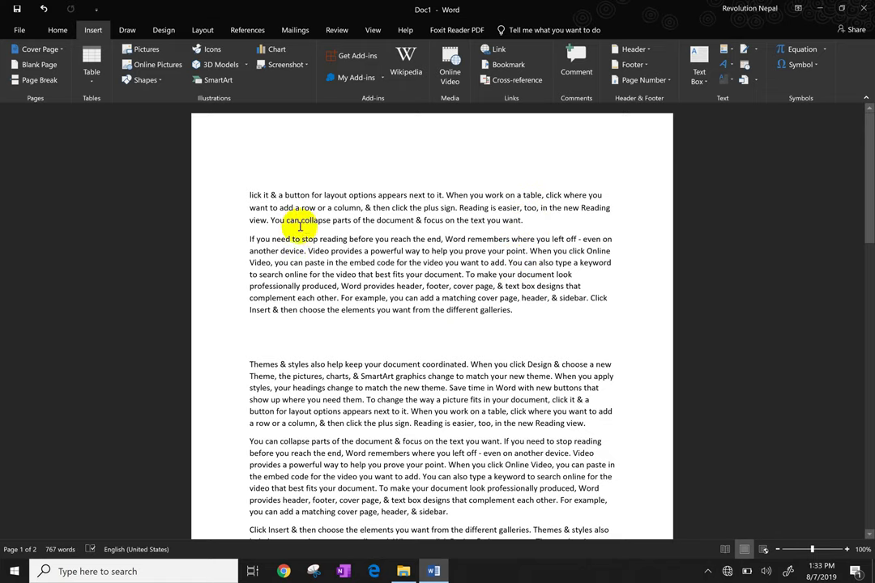
click(250, 195)
key(Return)
key(Return)
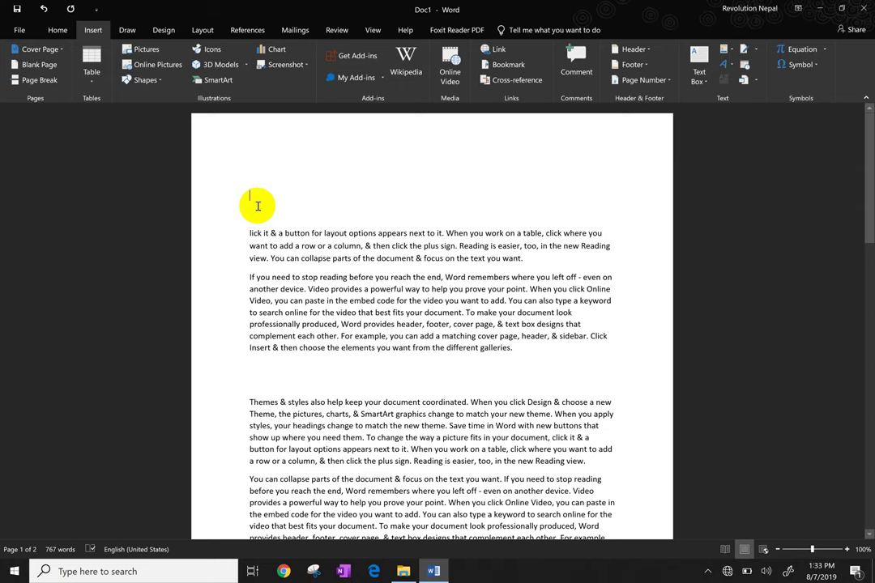
click(788, 71)
click(788, 71)
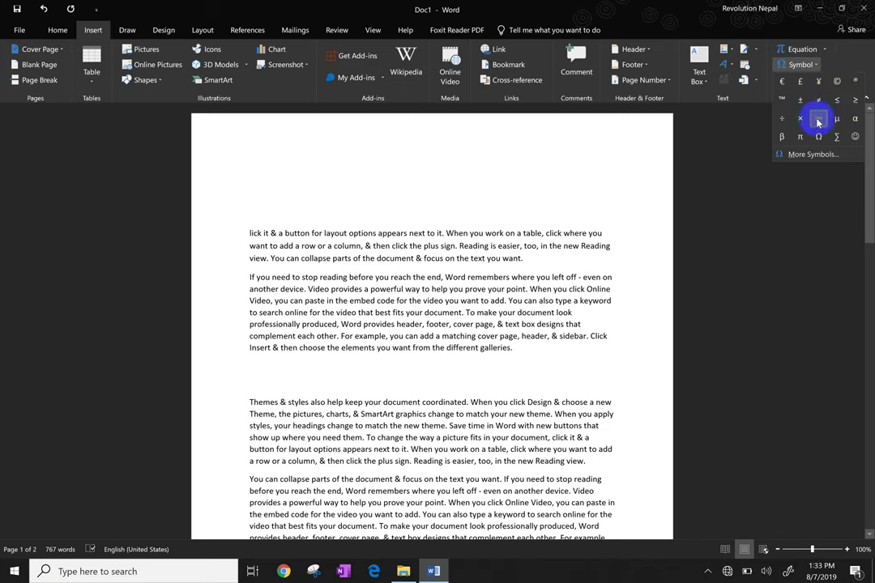
click(818, 119)
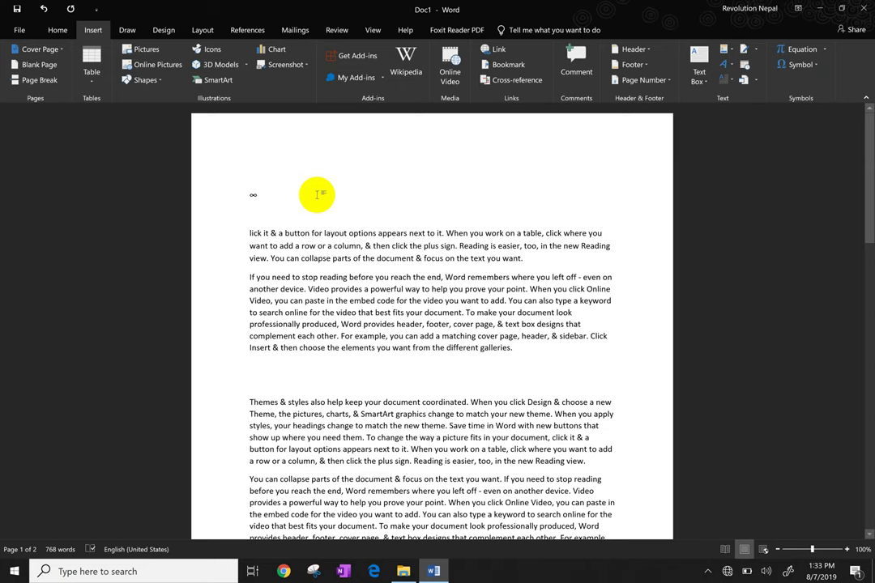
click(201, 171)
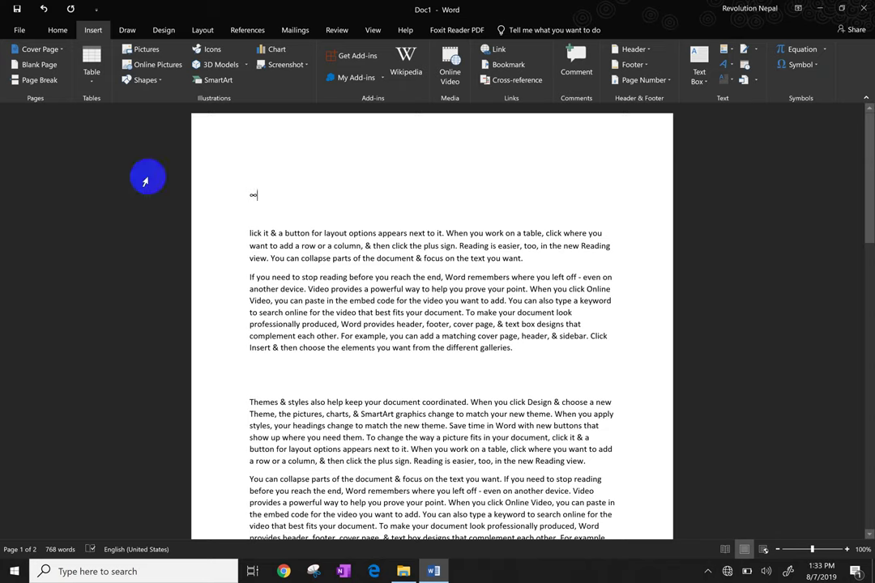
double_click(251, 195)
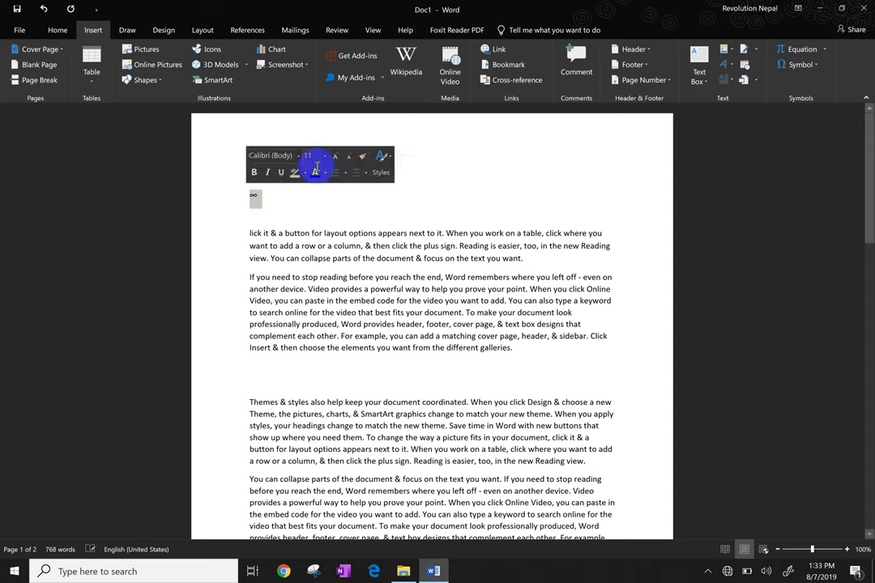
click(791, 68)
click(792, 85)
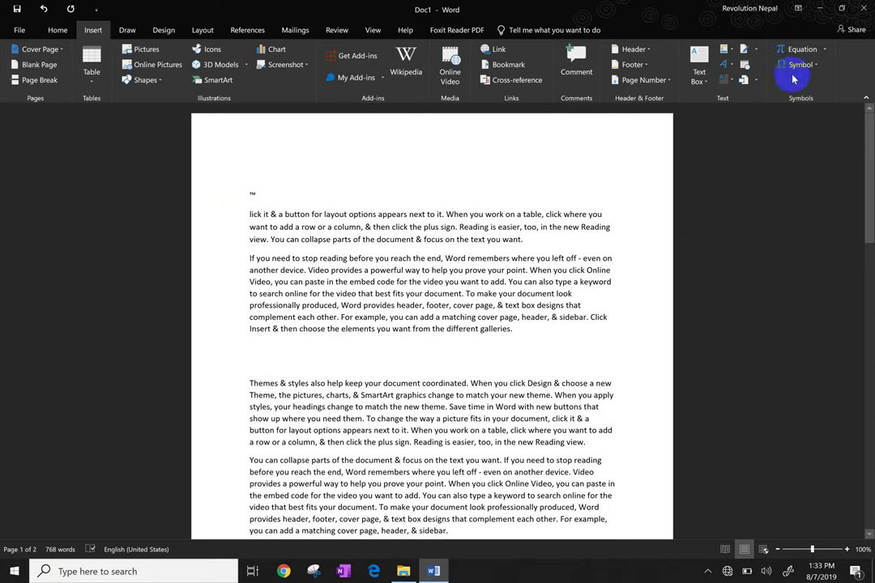
click(794, 66)
click(776, 93)
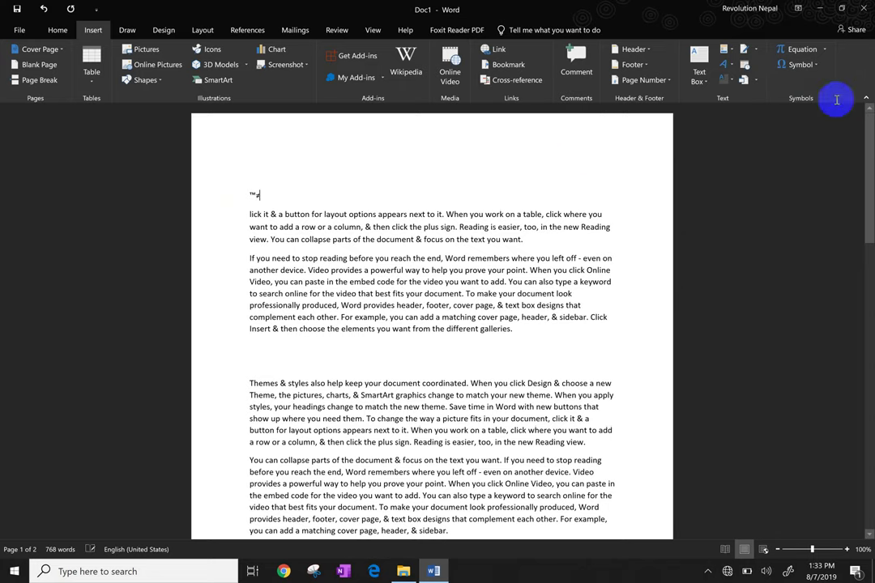
click(356, 185)
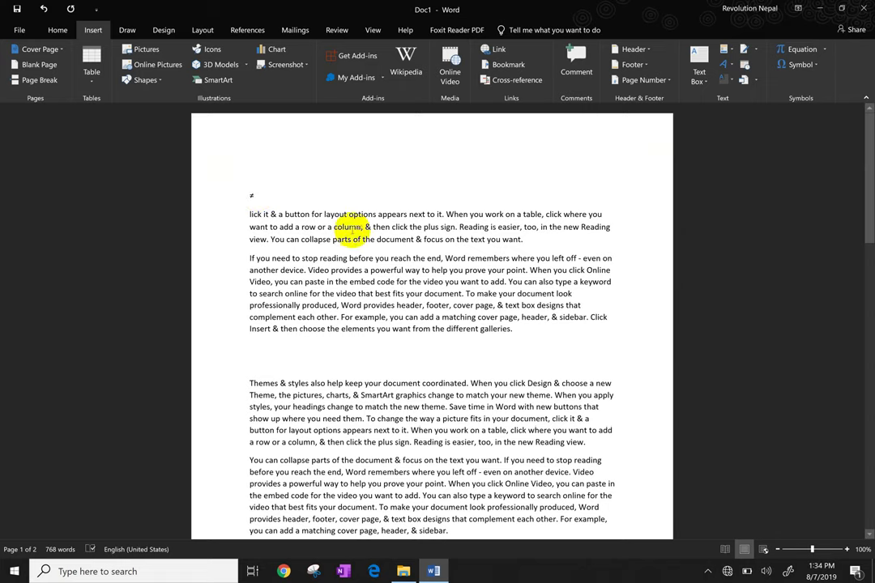
drag(303, 195, 227, 197)
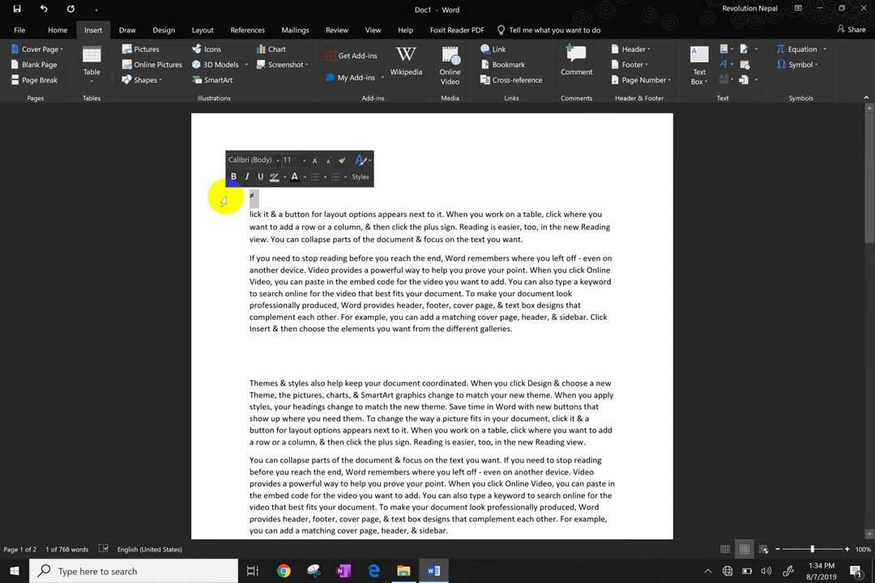
key(Delete)
key(Return)
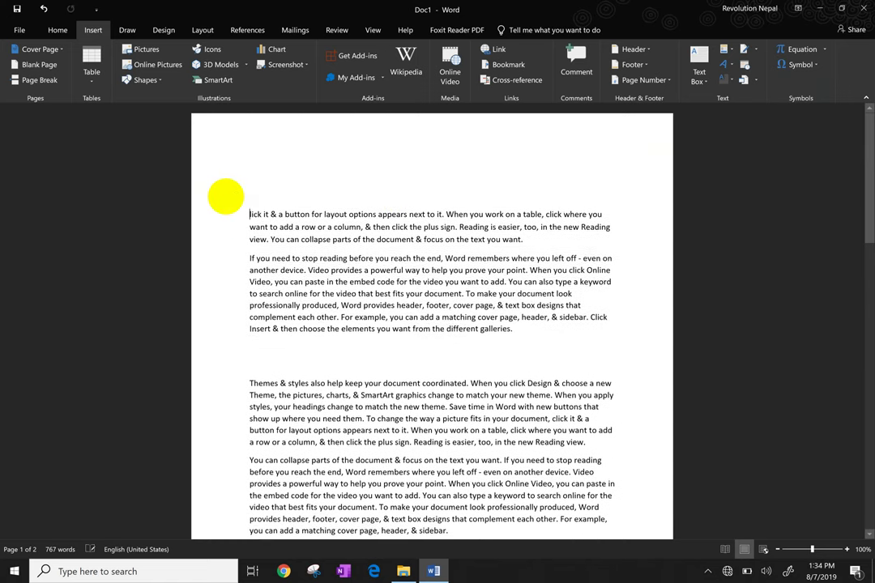
key(Return)
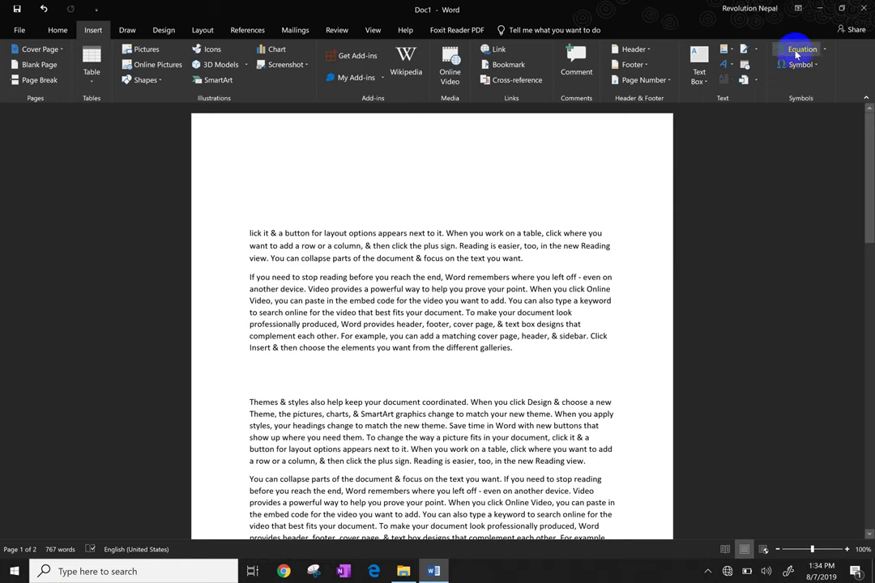
Insert the Distributive Law equation from More Equations from Office.com at the top
click(825, 50)
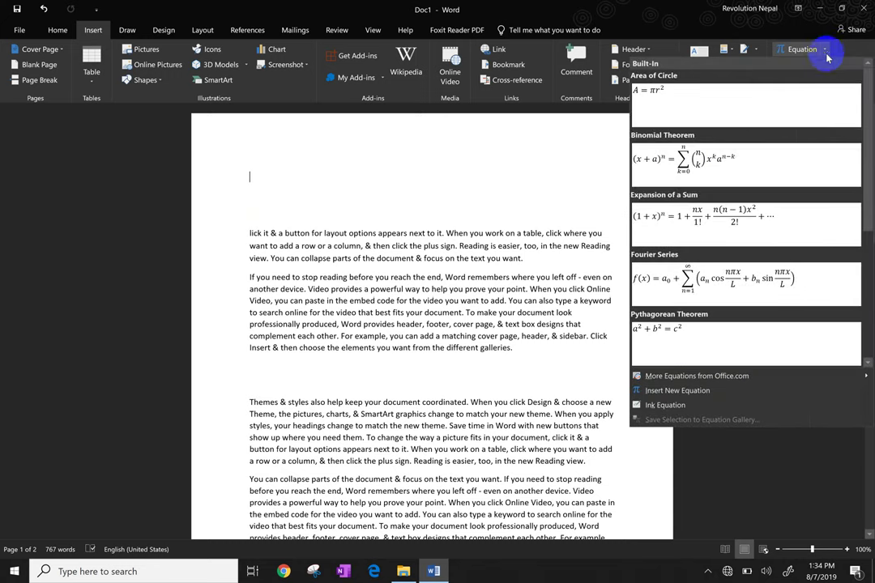
scroll(744, 215, down, 3)
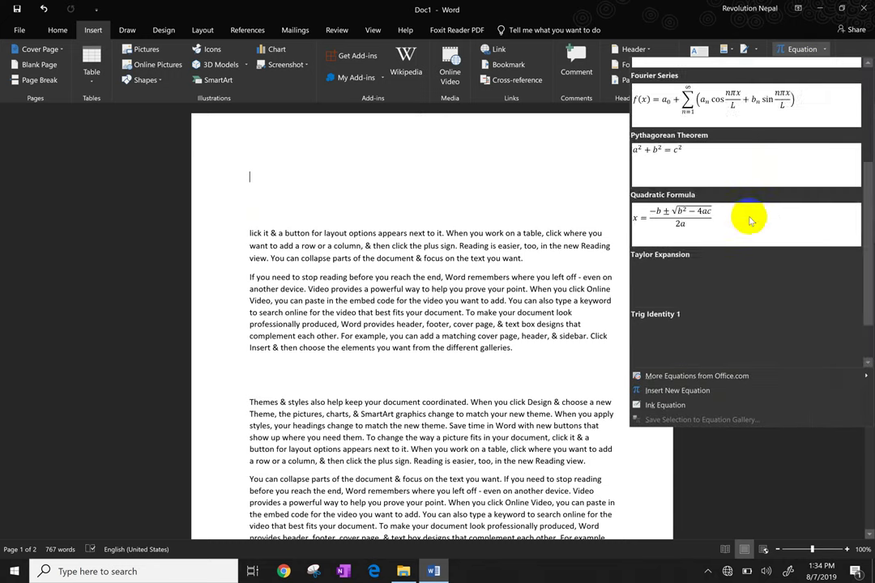
scroll(742, 239, down, 1)
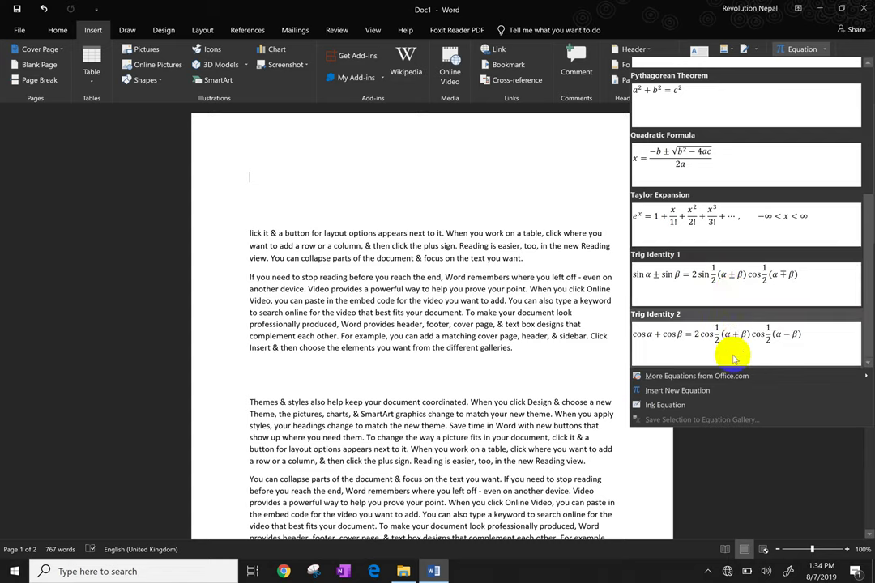
click(651, 375)
scroll(483, 363, down, 5)
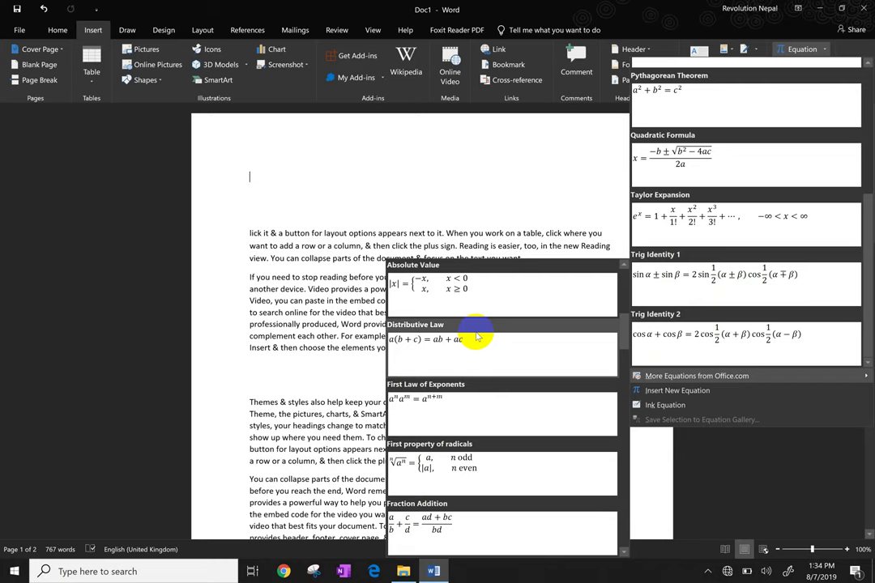
click(474, 350)
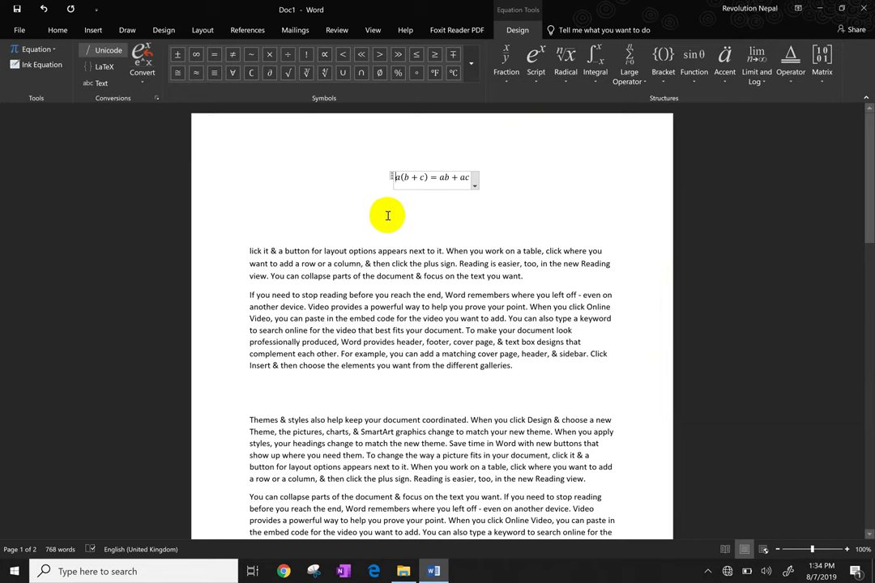
Replace the equation's first 'a' with α from the Basic Math symbol gallery
click(394, 177)
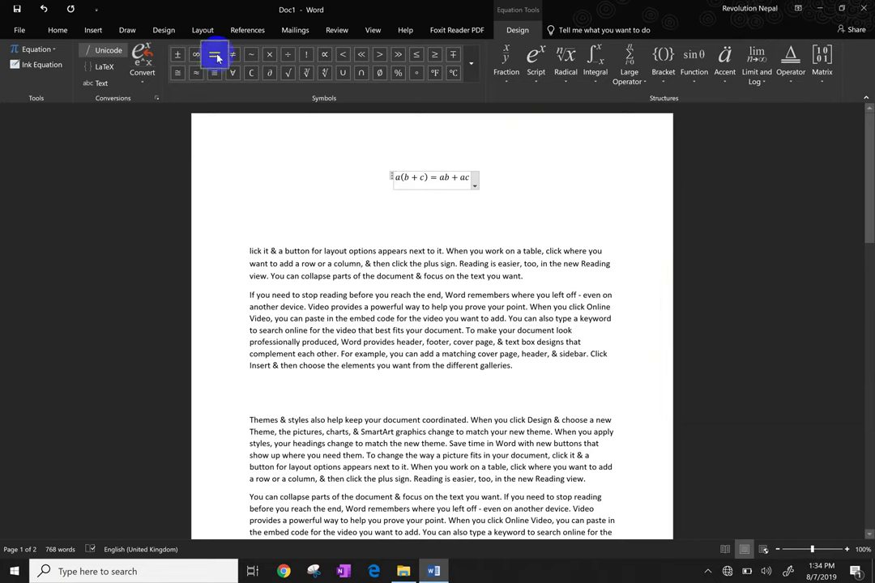
drag(400, 178, 395, 178)
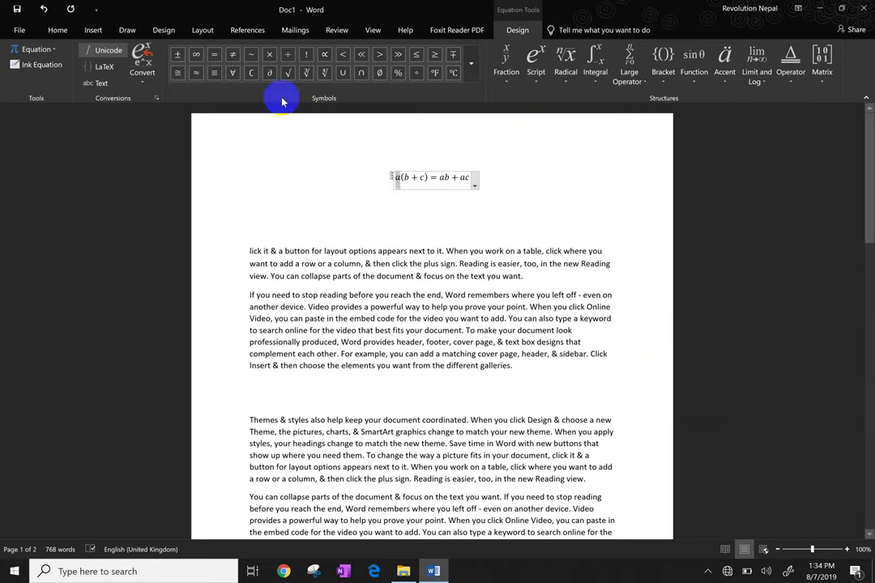
click(469, 74)
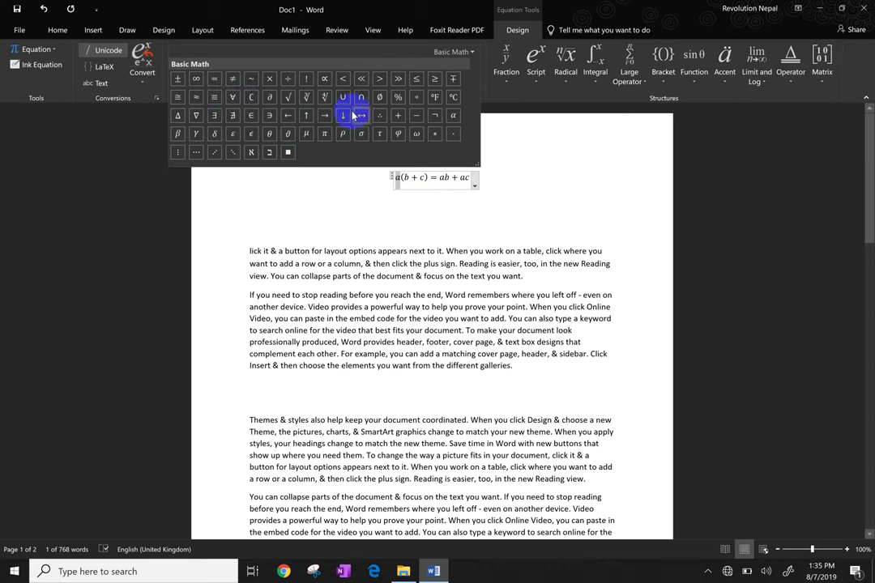
click(456, 127)
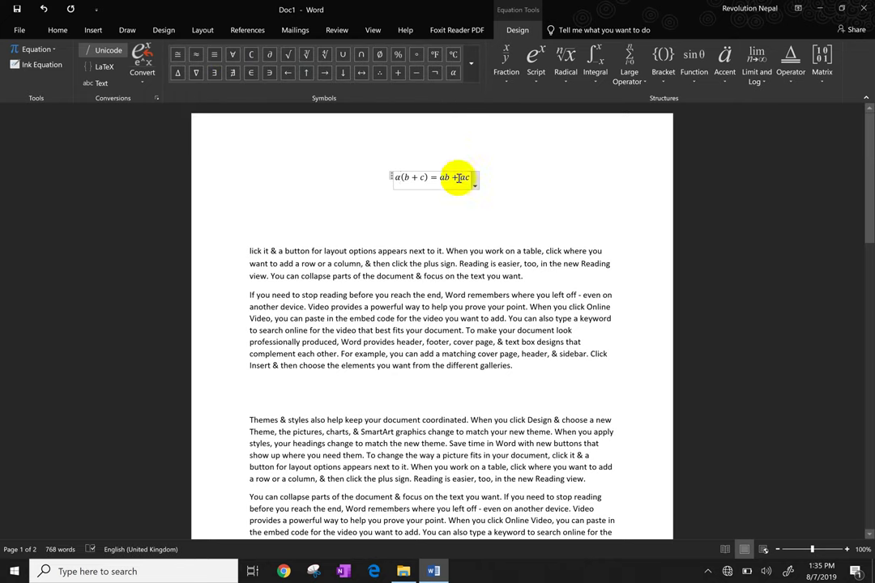
click(824, 83)
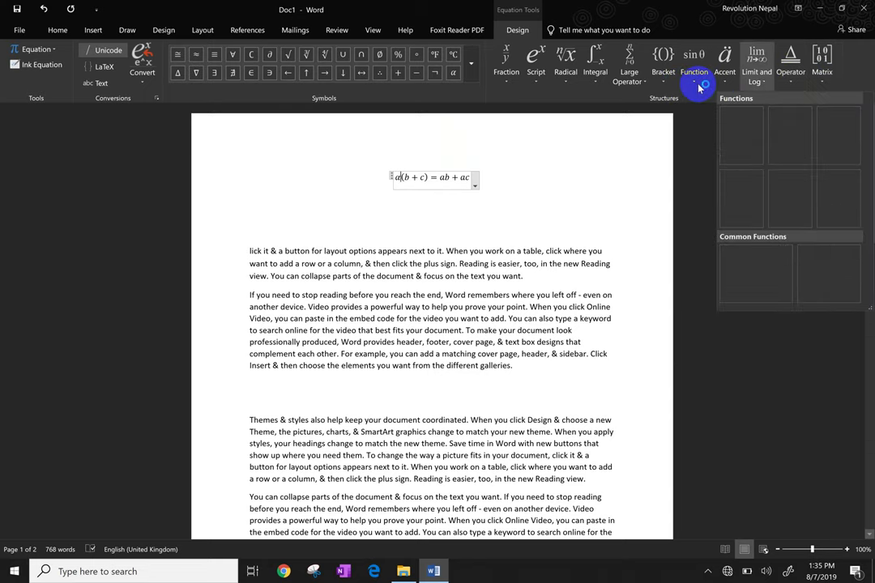
mouse_move(694, 63)
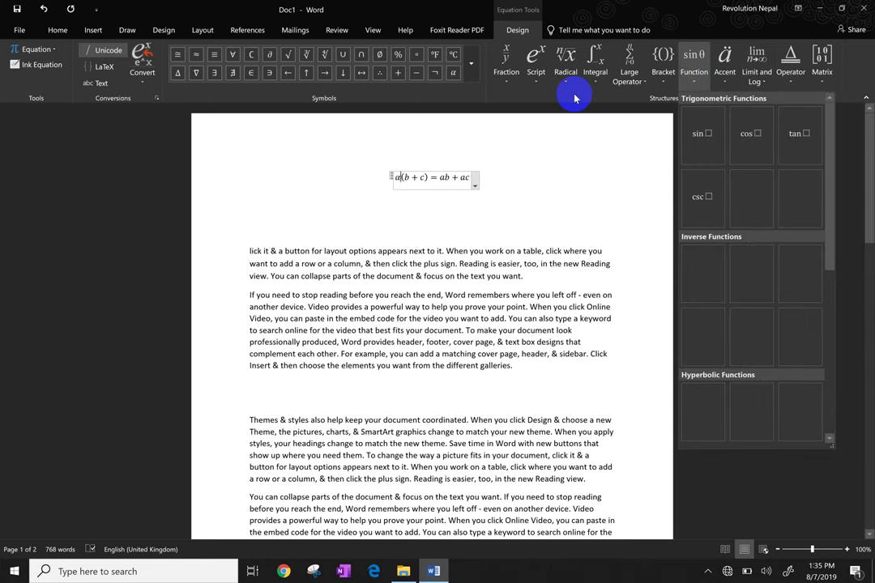
click(574, 98)
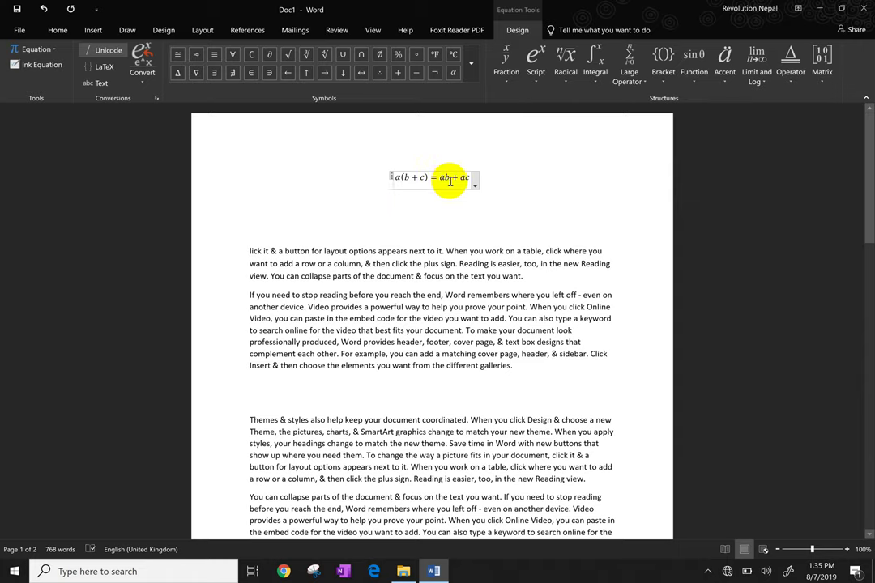
click(32, 50)
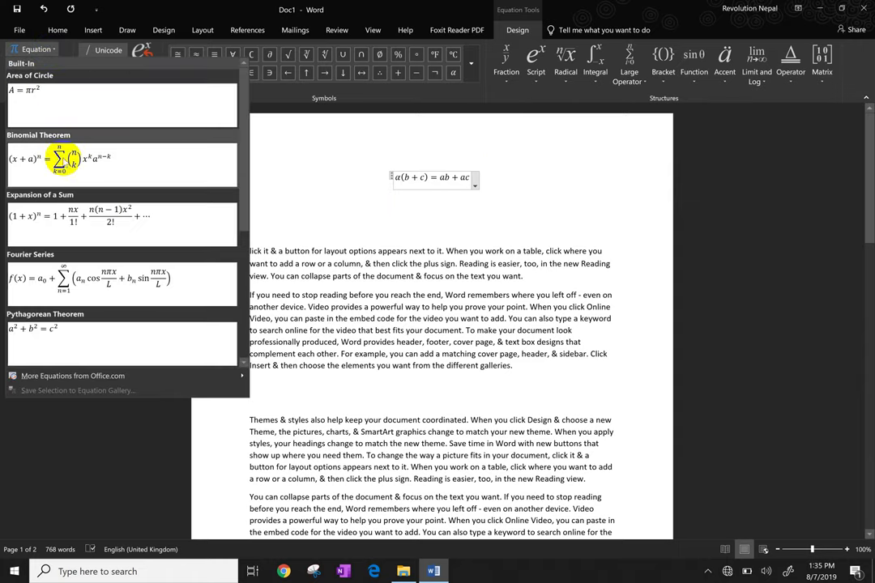
Insert the Binomial Theorem equation and select its (x + a)ⁿ term
click(65, 160)
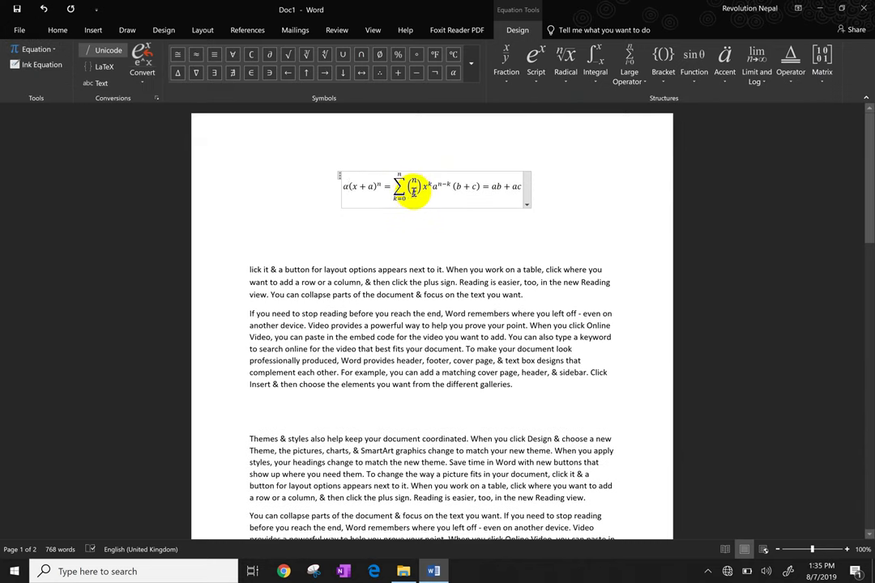
click(407, 191)
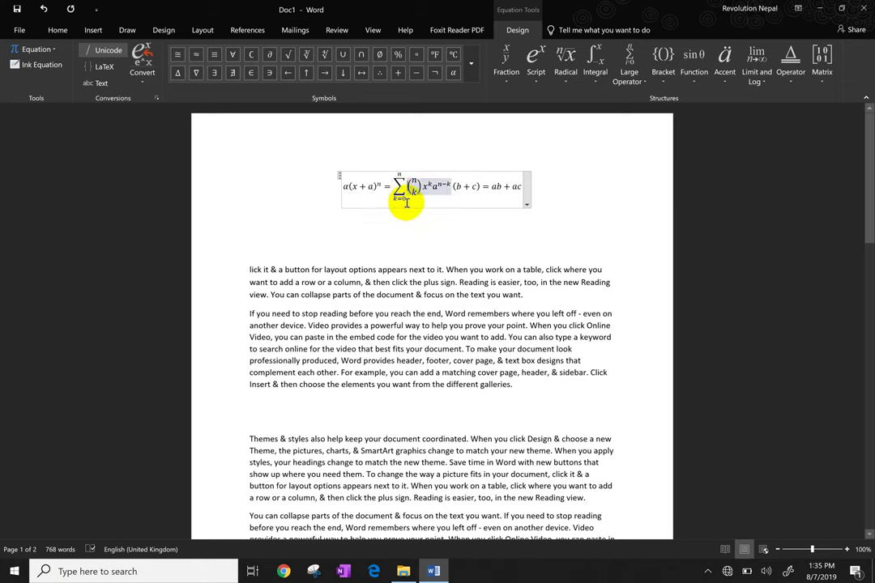
click(381, 187)
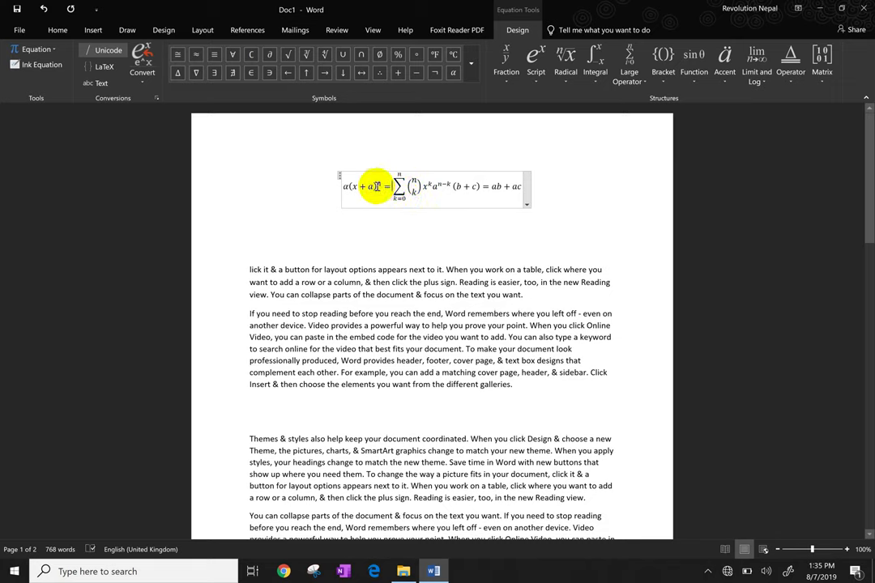
double_click(376, 186)
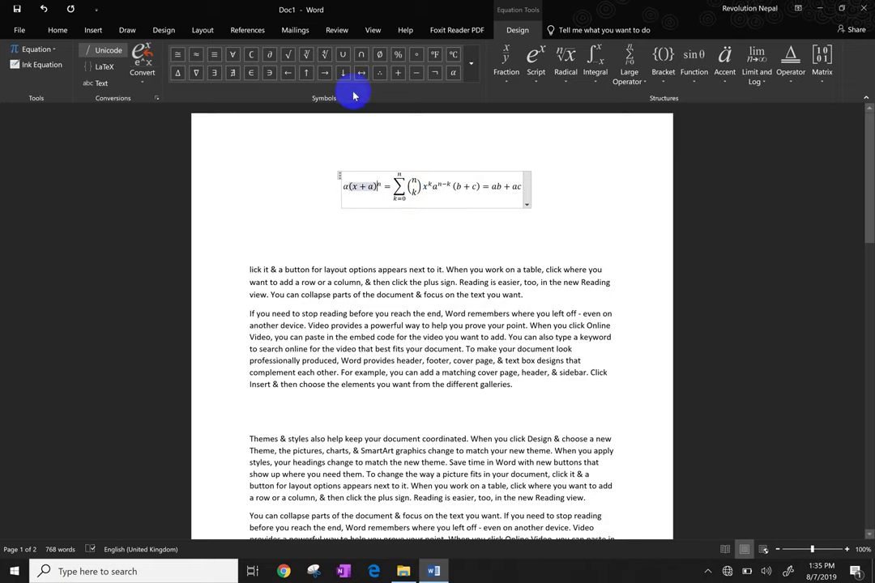
Turn (x + a)ⁿ into a stacked fraction with ∁ over ∂
click(512, 85)
click(514, 132)
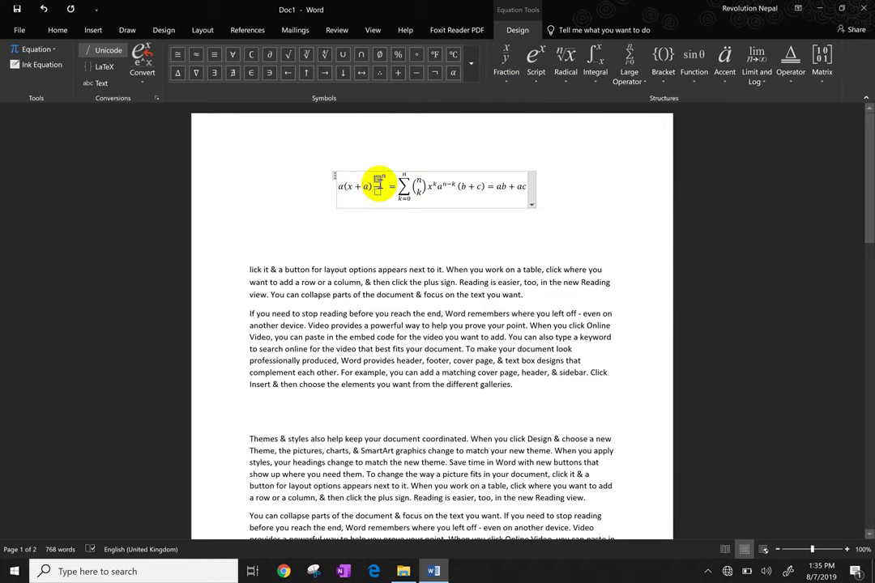
click(378, 180)
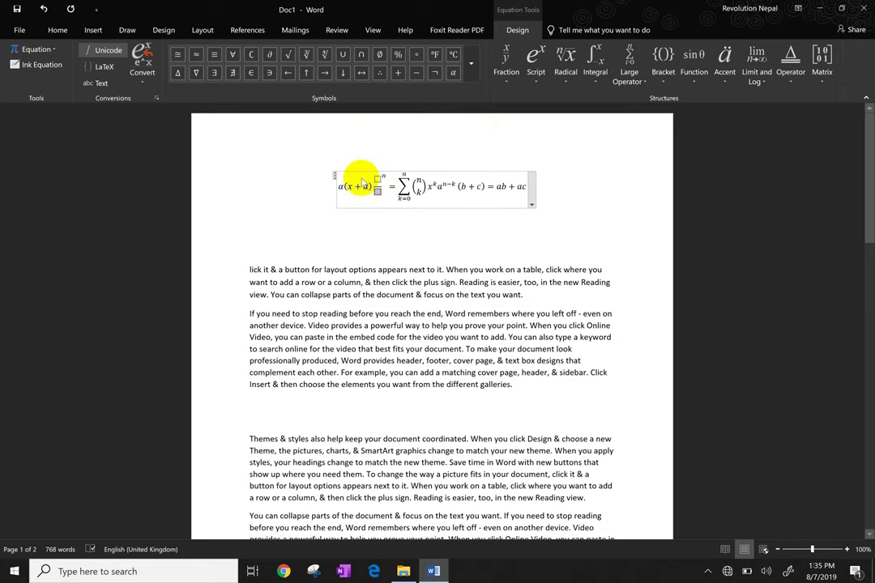
click(269, 58)
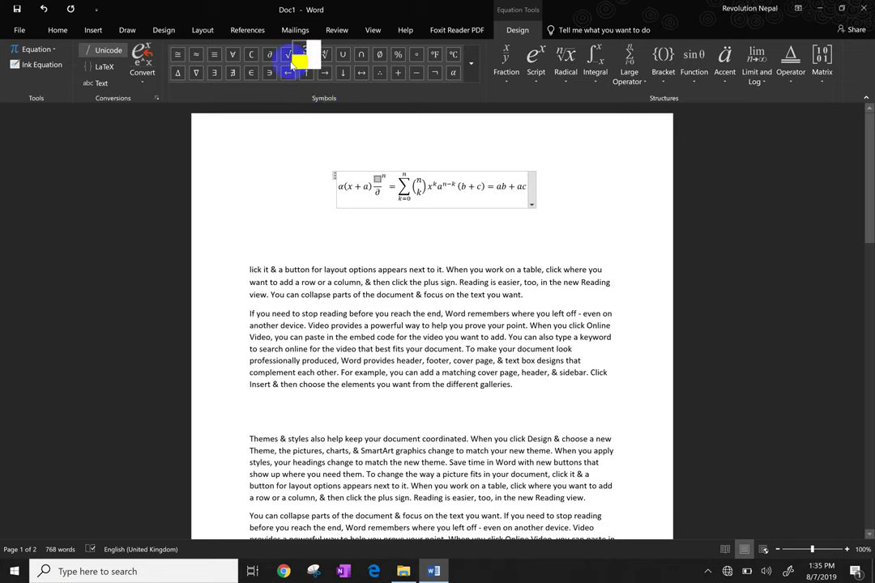
click(252, 56)
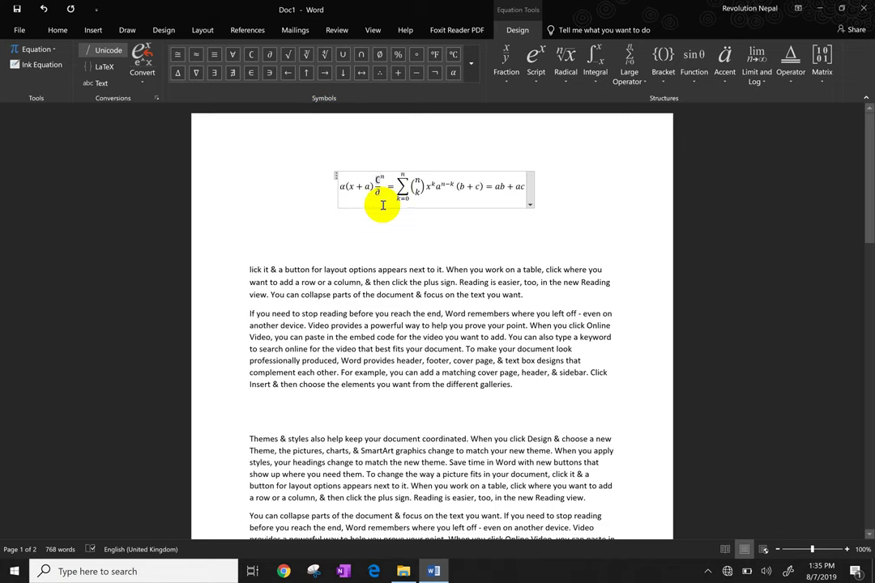
Delete the entire equation from the top of the page
click(531, 204)
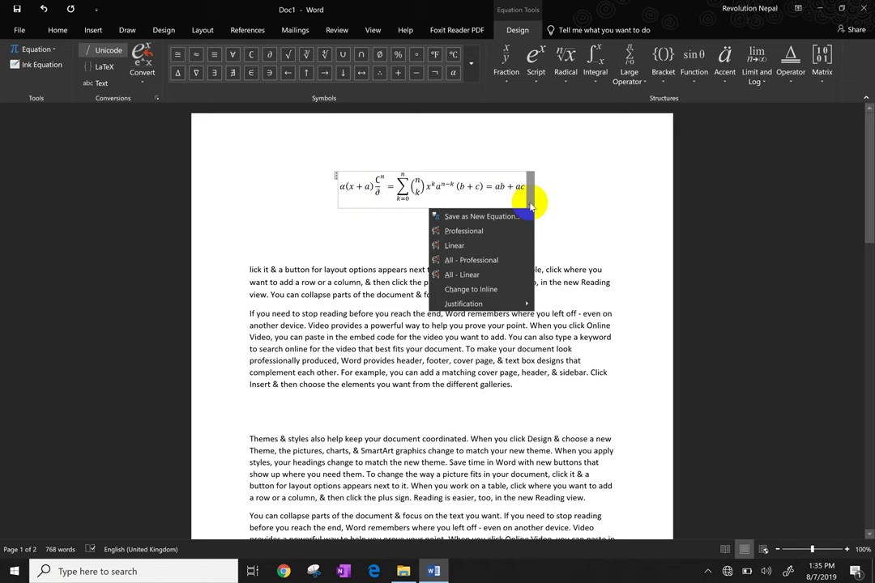
key(Escape)
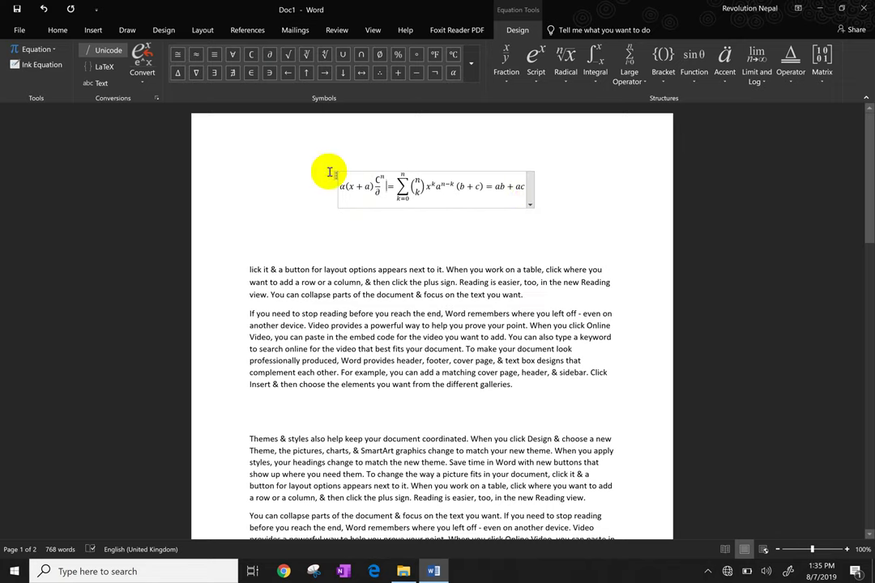
click(334, 176)
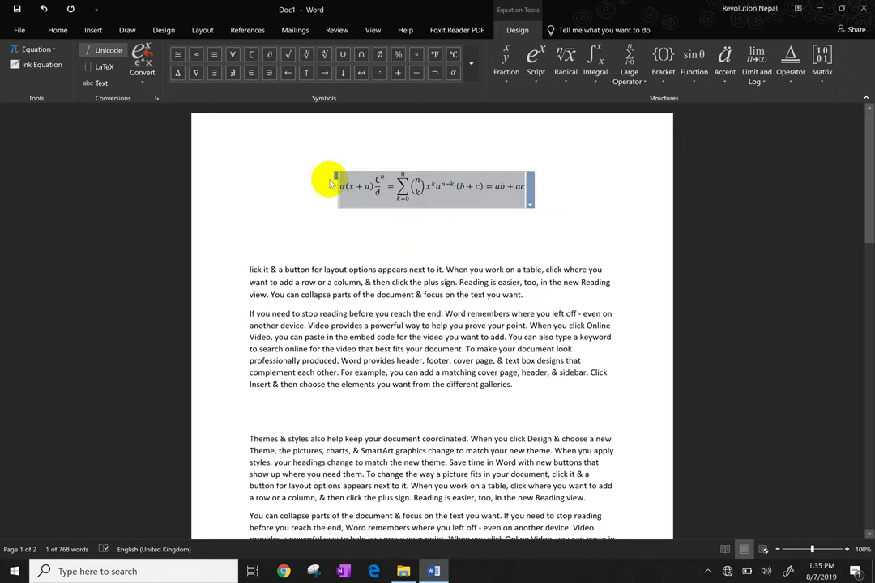
key(Delete)
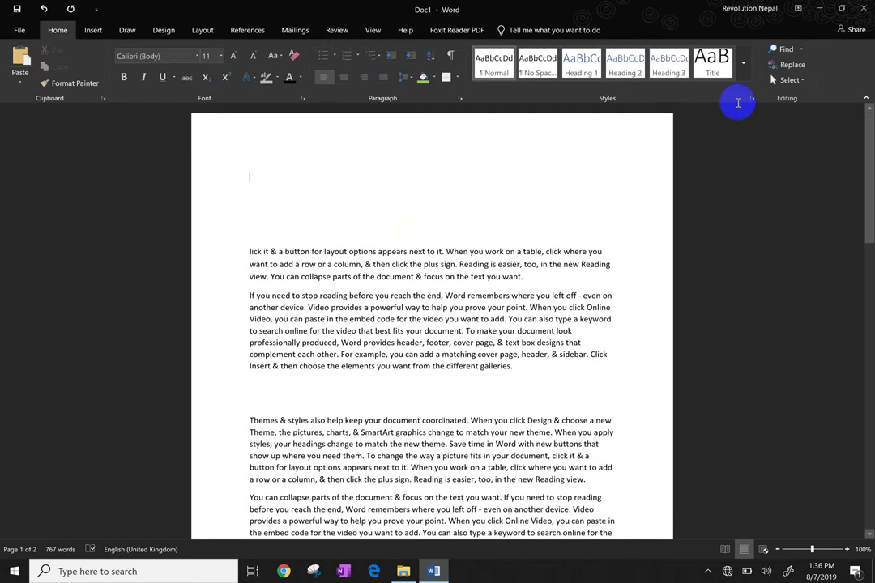
click(92, 29)
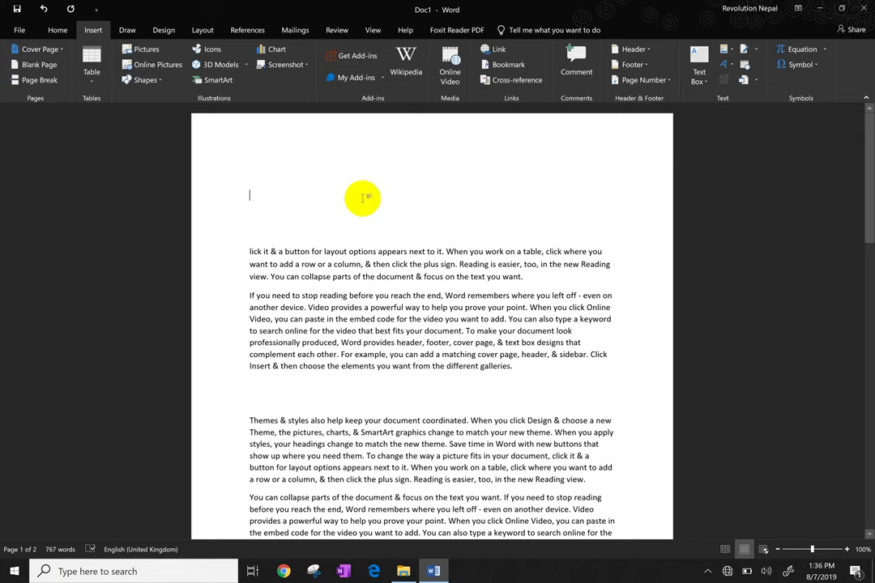
click(156, 51)
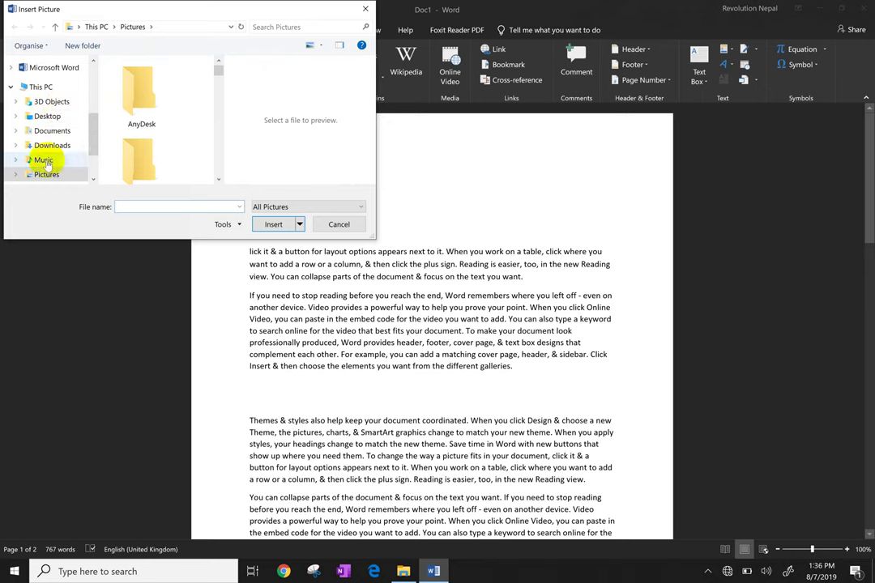
drag(217, 68, 218, 114)
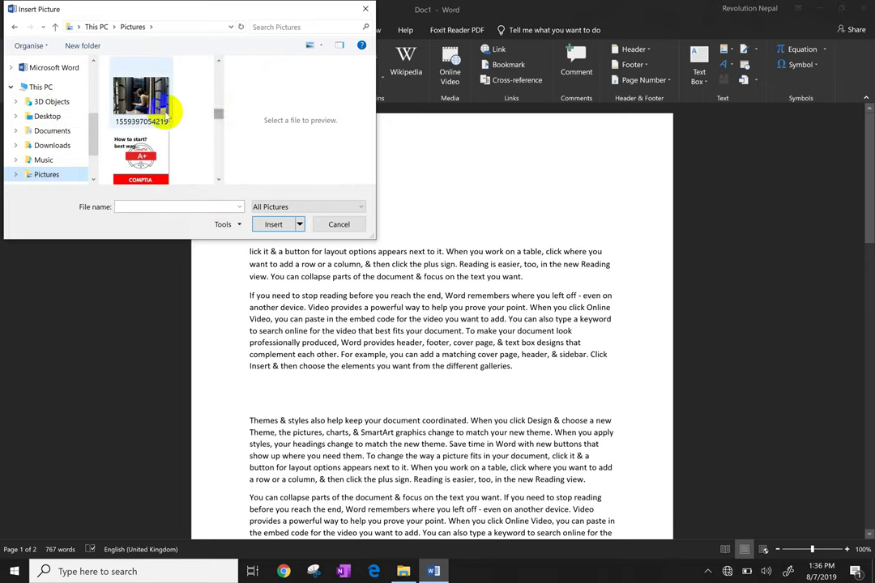
click(142, 97)
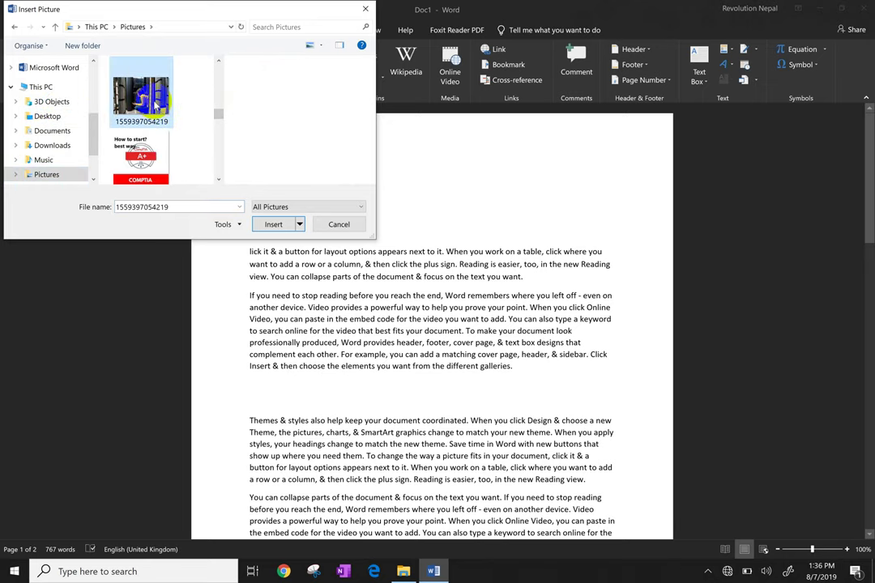
click(273, 224)
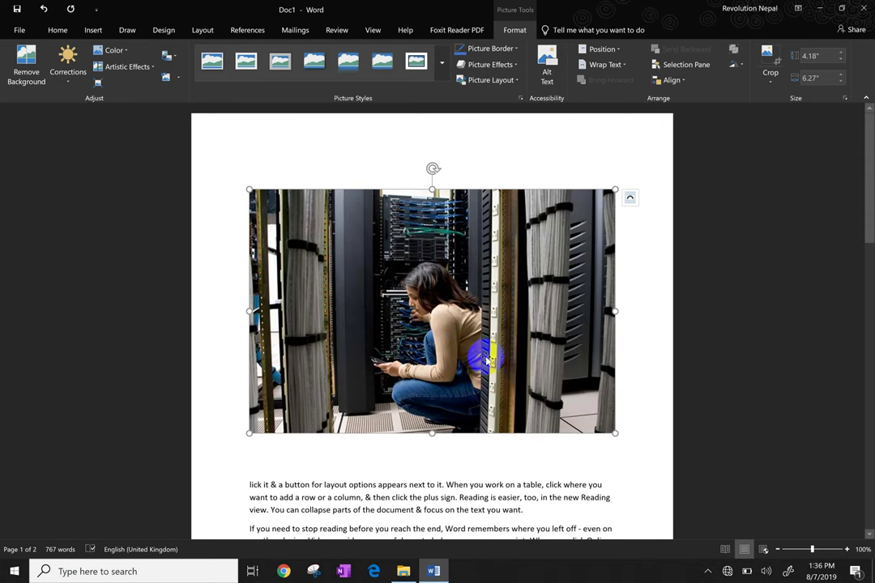
Show the context menu for the inserted server-room photo
right_click(450, 285)
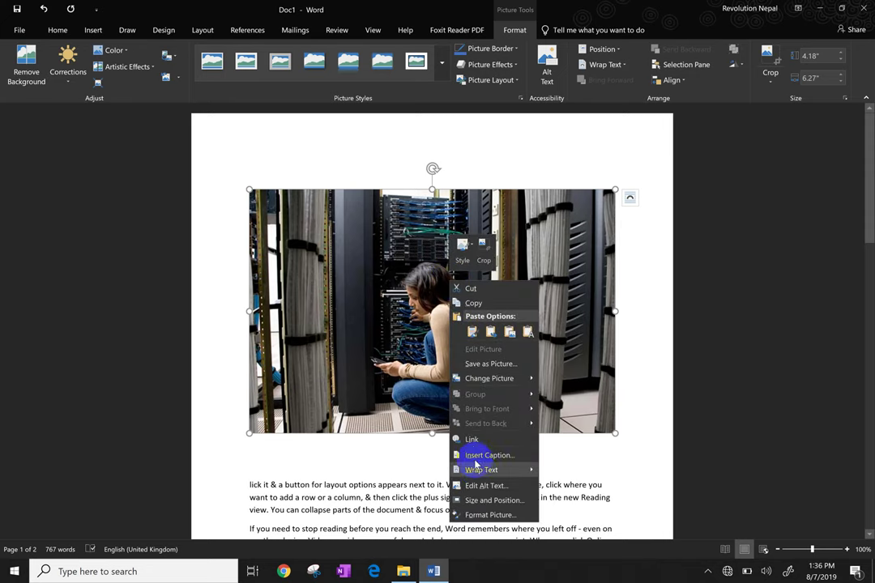
mouse_move(486, 470)
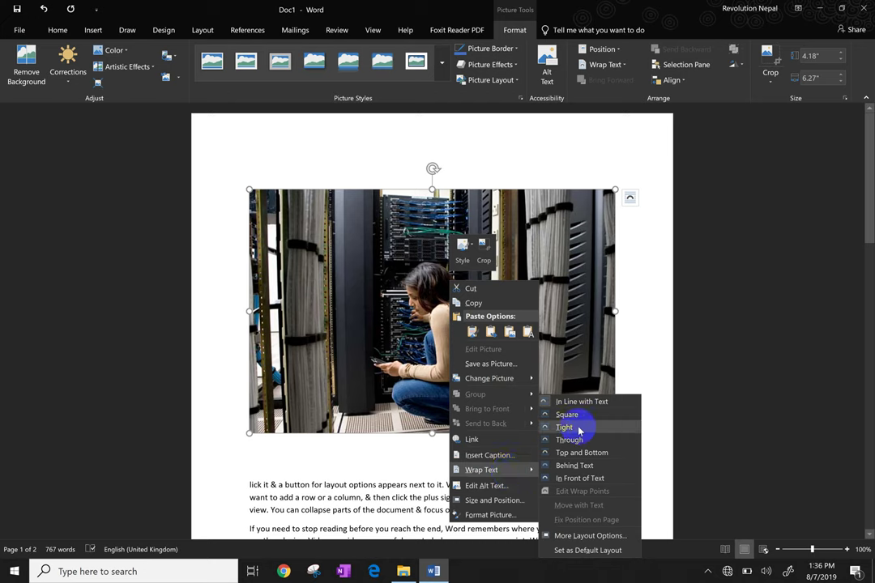
Set Square text wrapping on the photo and move it down among the paragraphs
click(575, 416)
click(555, 383)
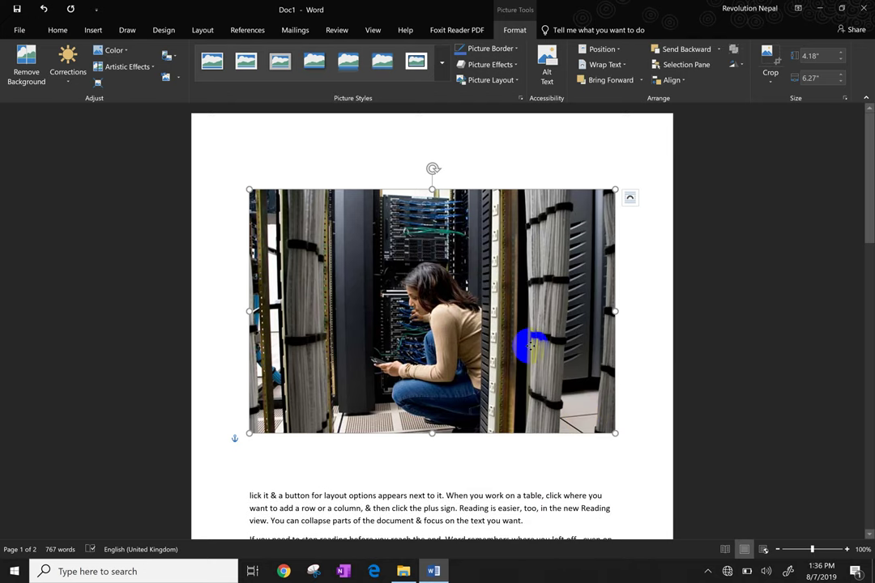
drag(528, 344, 526, 492)
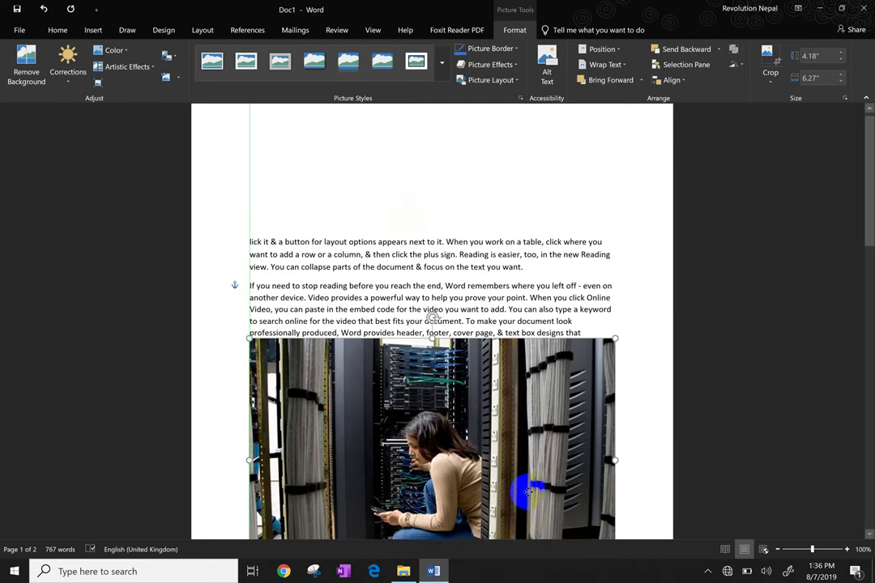
drag(527, 492, 528, 493)
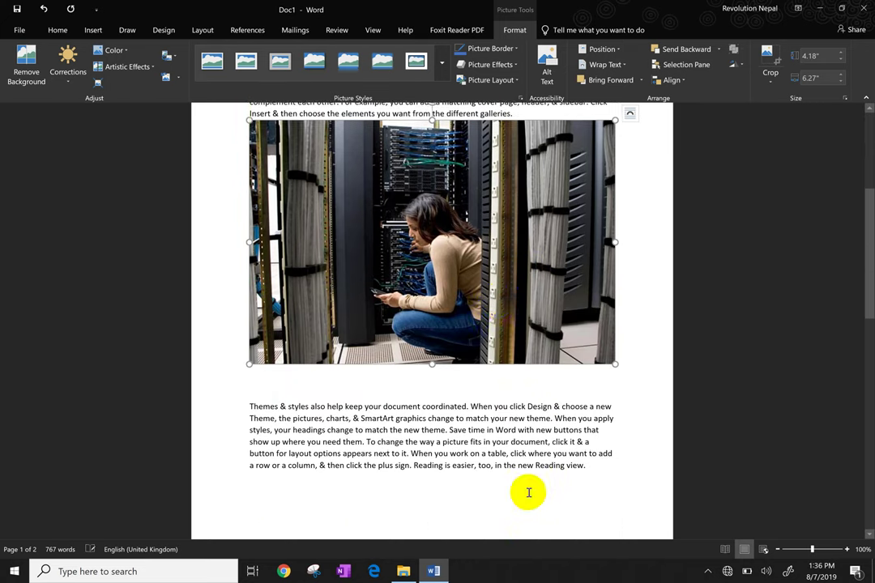
drag(508, 297, 496, 306)
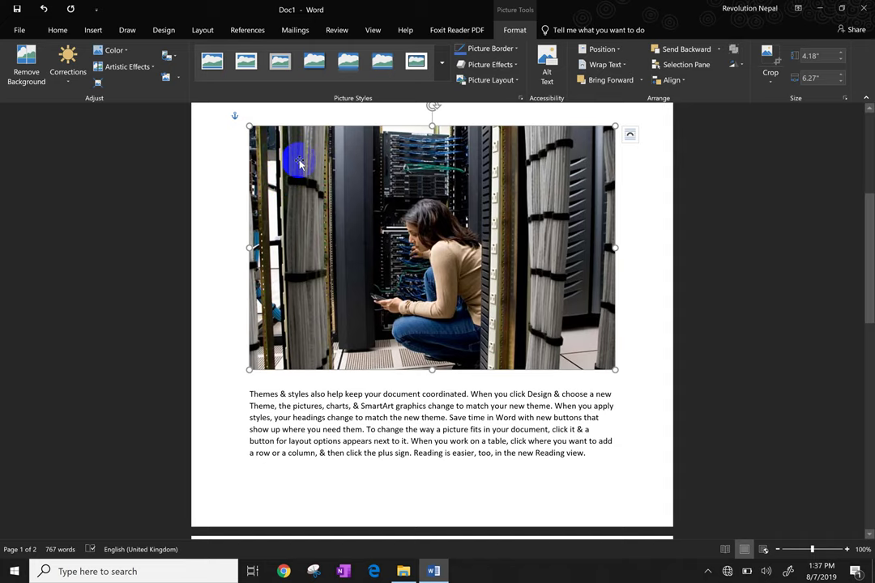
Shrink the photo to 3.98" by 5.97" and move it onto page 2
click(252, 132)
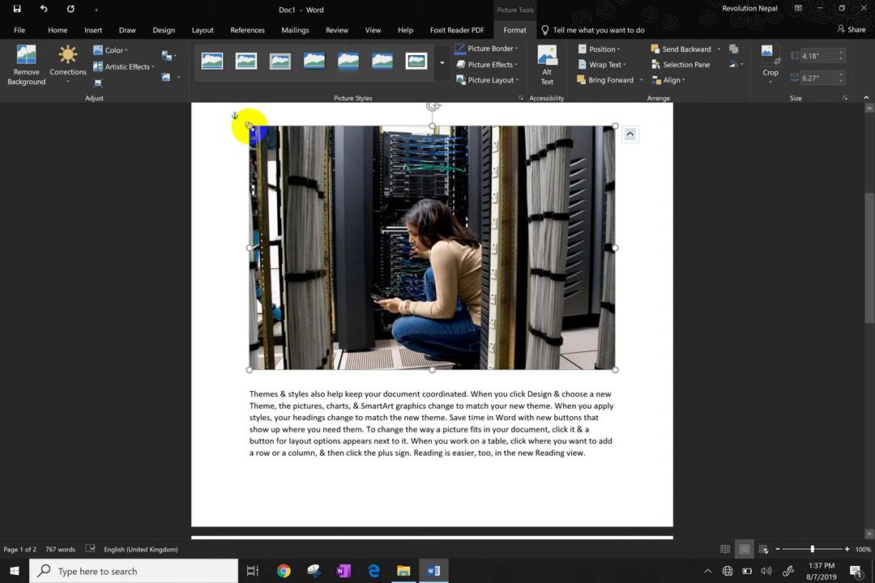
mouse_move(249, 126)
mouse_down()
mouse_move(364, 230)
mouse_move(516, 311)
mouse_move(281, 141)
mouse_up()
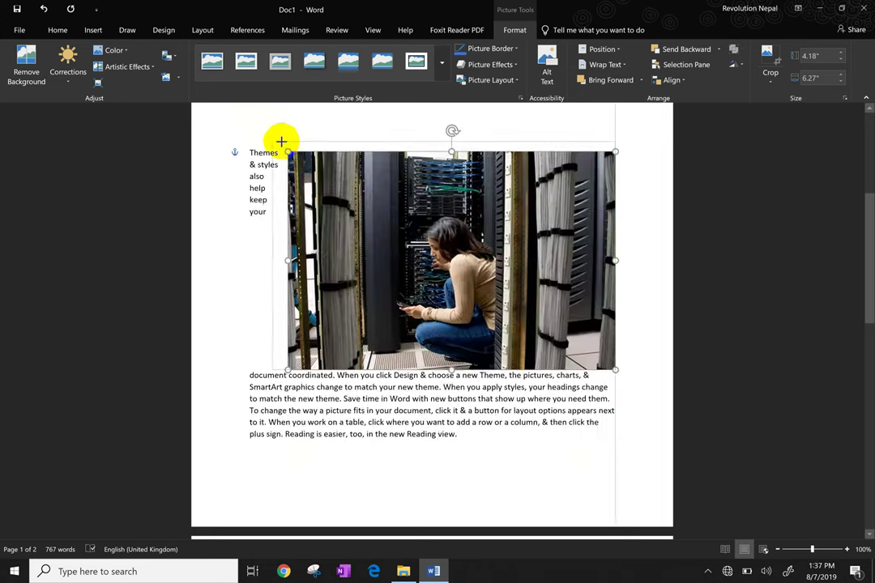
drag(512, 256, 456, 215)
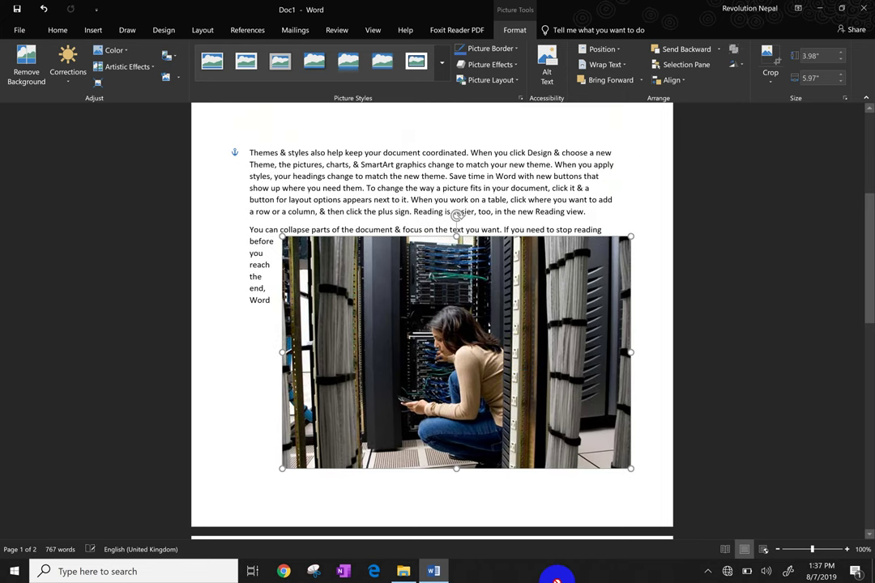
mouse_move(558, 577)
mouse_down()
mouse_move(437, 571)
mouse_move(414, 406)
mouse_move(416, 301)
mouse_move(388, 127)
mouse_up()
scroll(387, 365, down, 3)
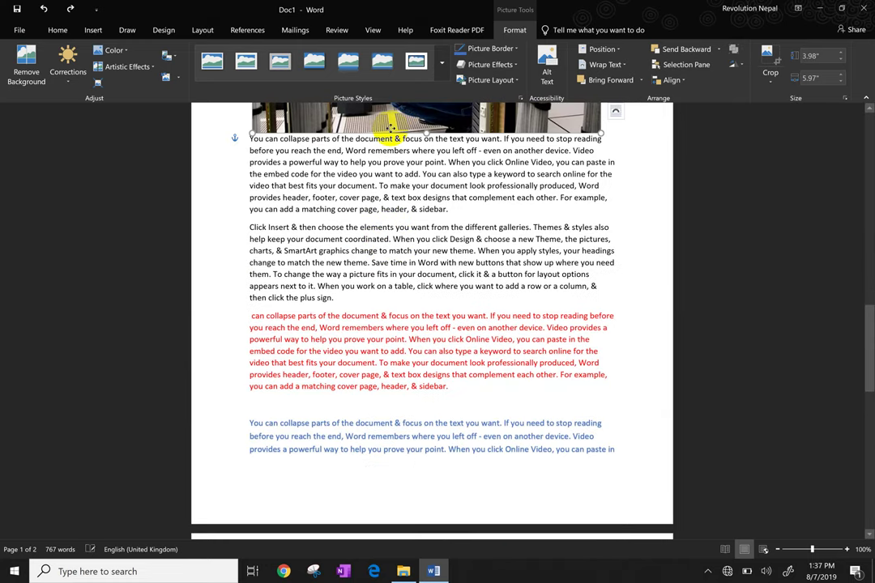
mouse_move(390, 127)
mouse_down()
mouse_move(442, 186)
mouse_move(410, 527)
mouse_up()
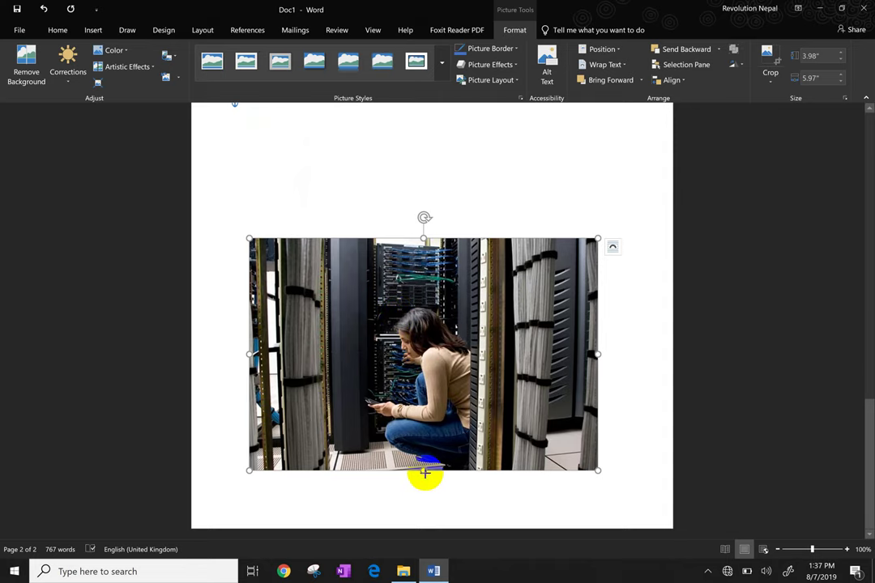
Resize the page-2 photo to 4.4" by 6.15", rotating it briefly before returning it upright
drag(425, 474, 429, 372)
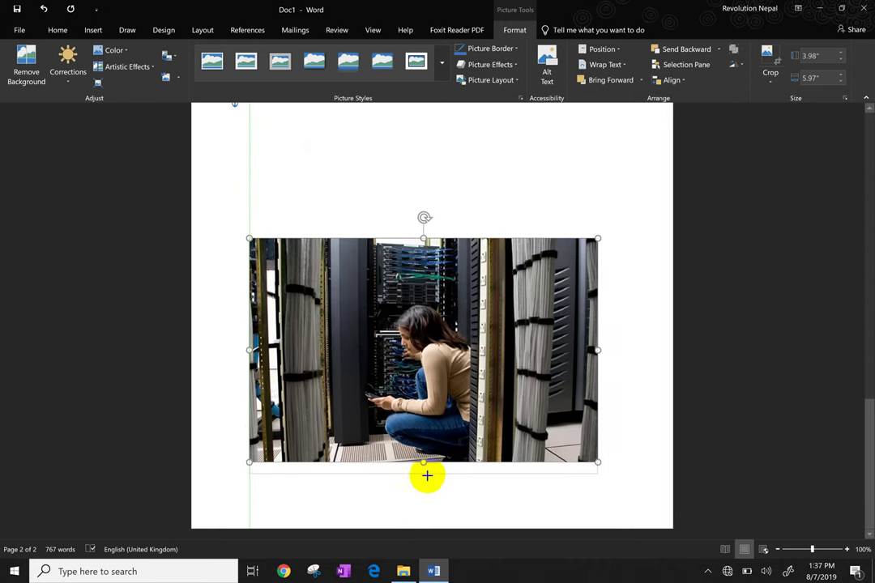
drag(429, 373, 426, 488)
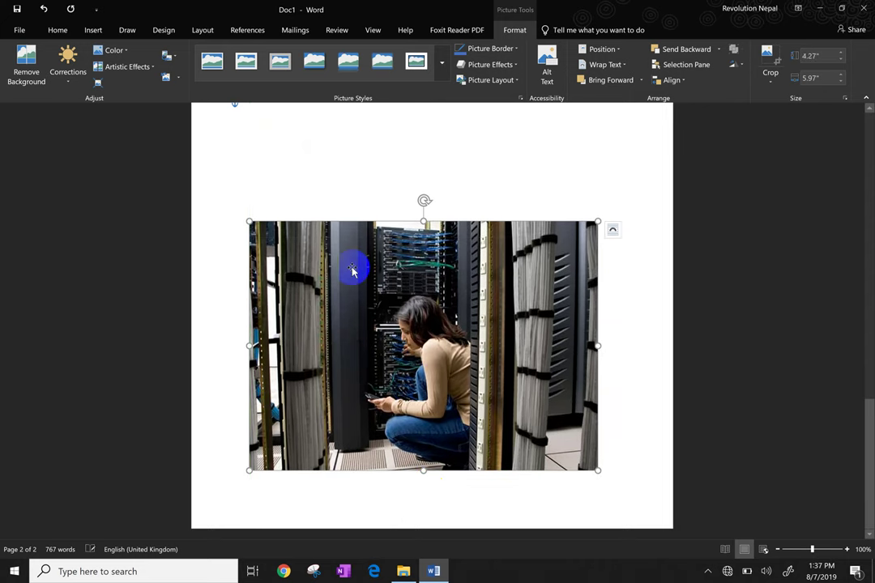
mouse_move(599, 220)
mouse_down()
mouse_move(504, 282)
mouse_move(585, 213)
mouse_up()
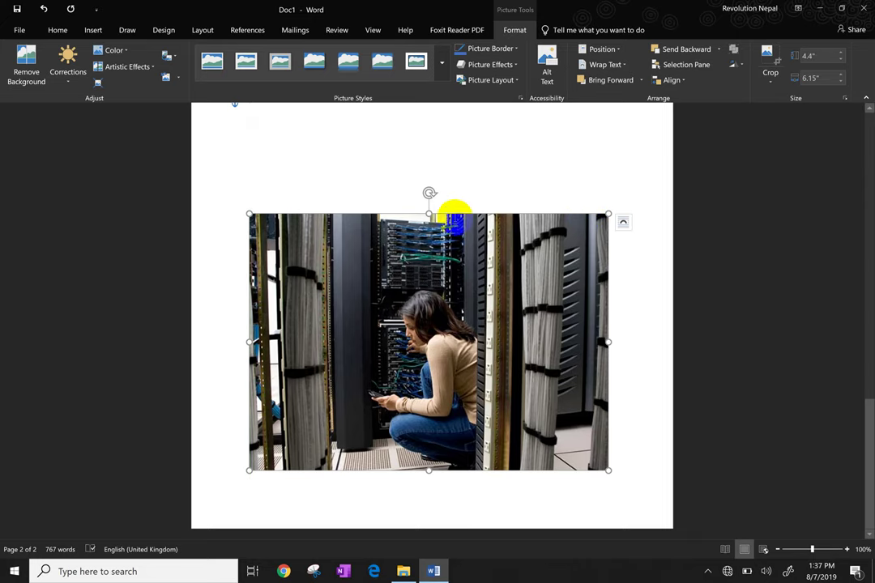
mouse_move(430, 192)
mouse_down()
mouse_move(471, 254)
mouse_move(476, 343)
mouse_up()
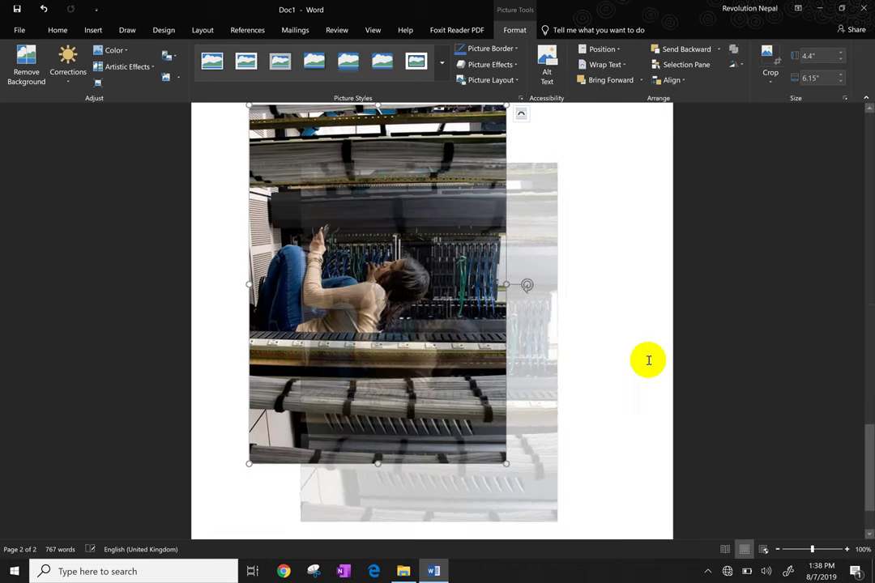
mouse_move(528, 286)
mouse_down()
mouse_move(533, 201)
mouse_move(504, 180)
mouse_move(443, 177)
mouse_up()
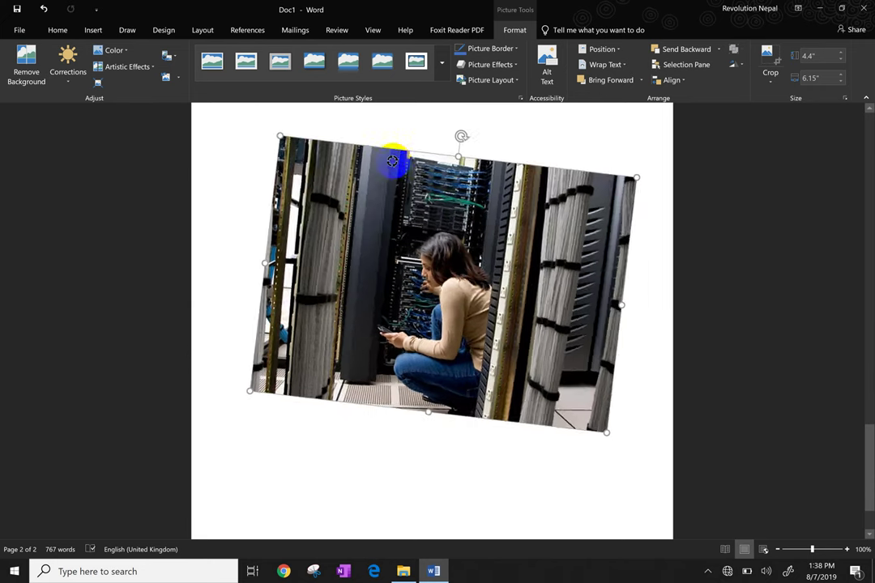
drag(394, 160, 379, 152)
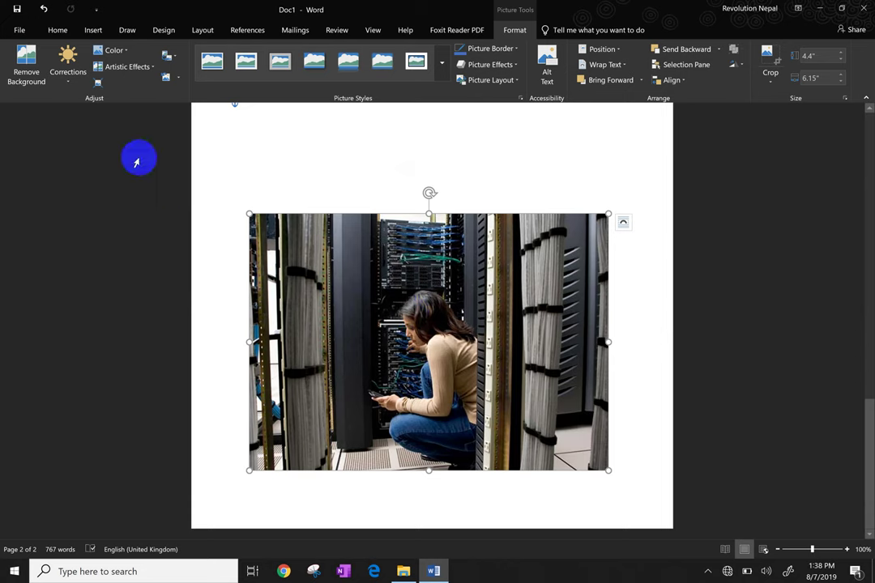
Apply Brightness +40% Contrast -20% and a Sepia recolour to the photo
click(68, 73)
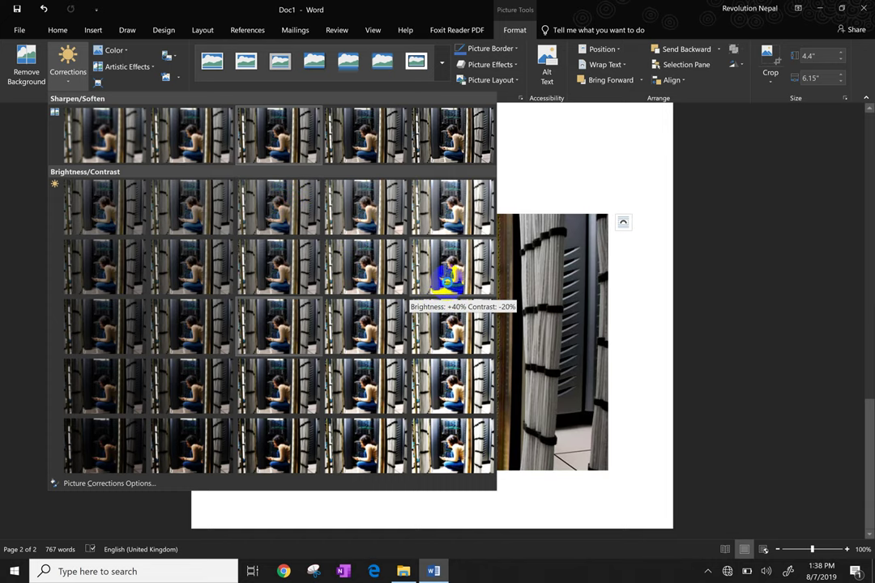
click(449, 279)
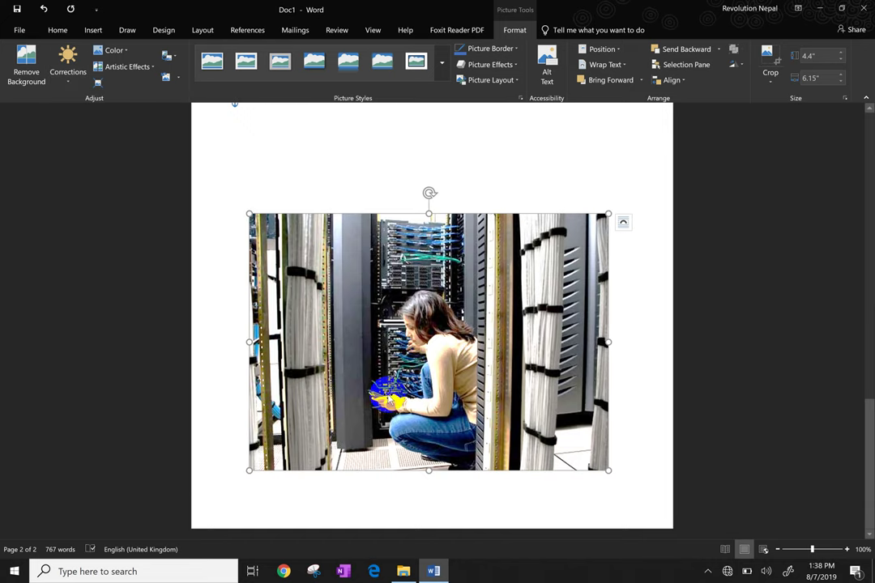
click(126, 53)
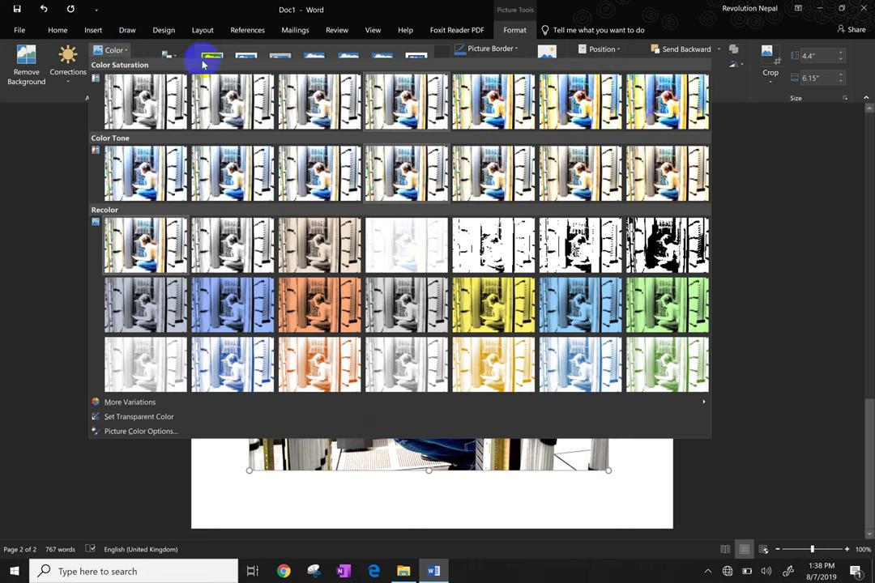
click(321, 259)
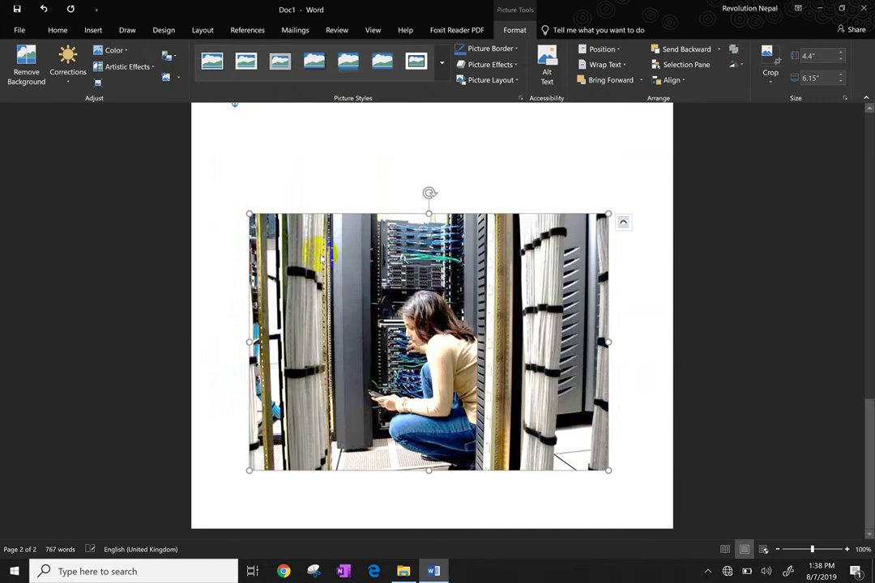
Add the Blur artistic effect and compress the picture at default resolution
click(130, 67)
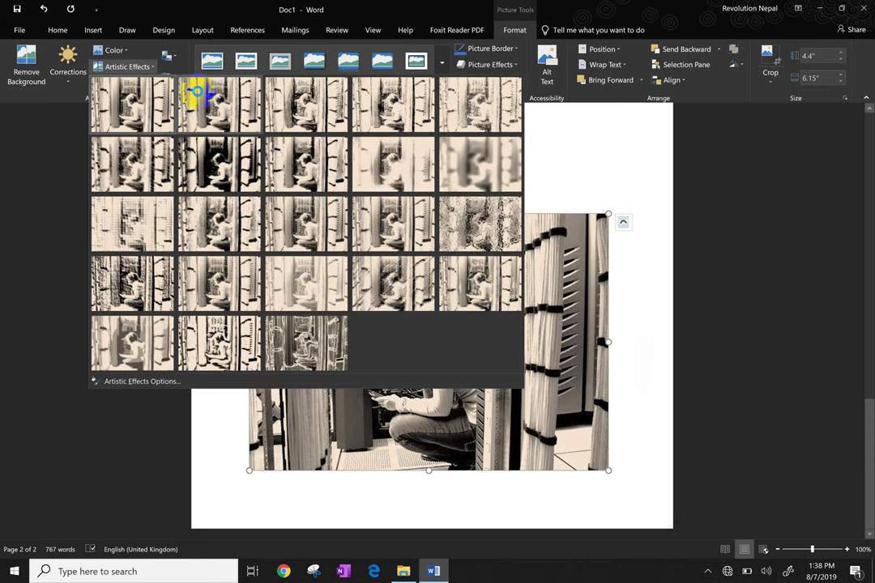
click(481, 170)
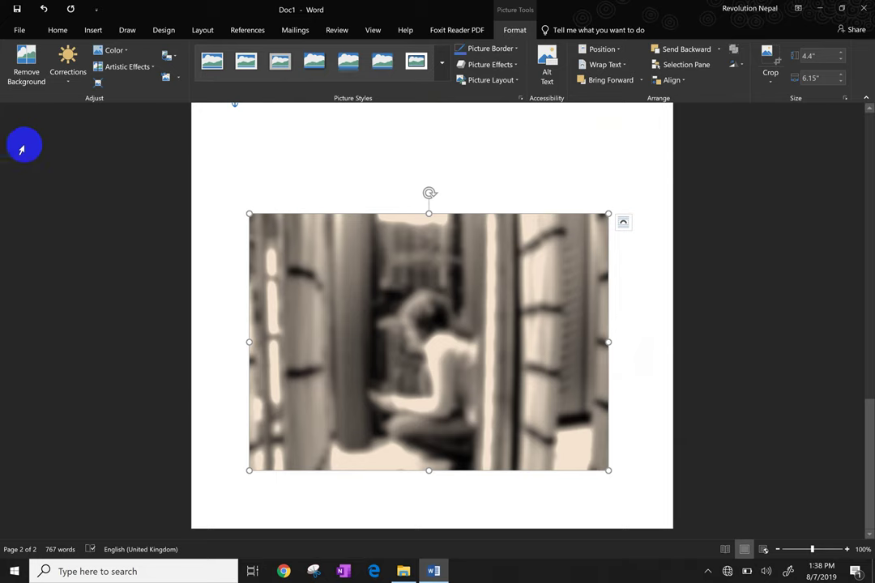
click(99, 86)
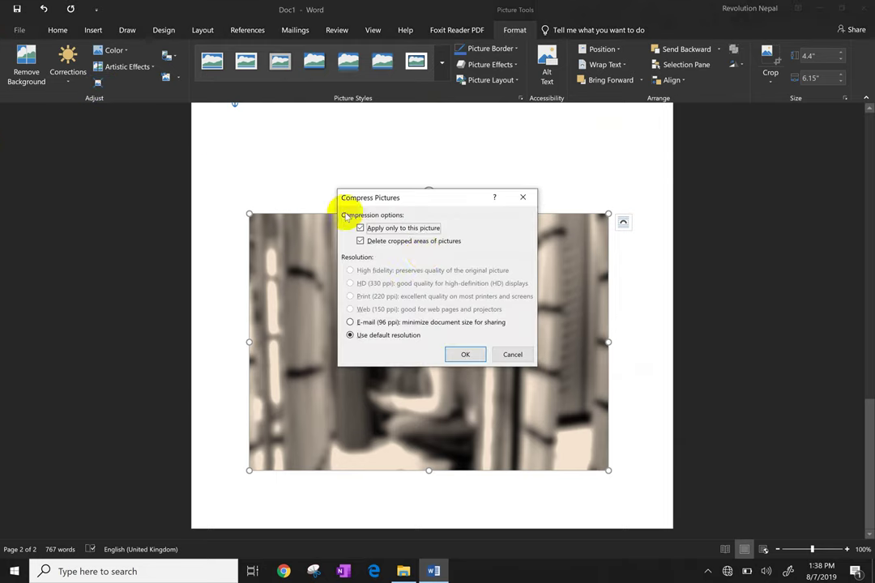
click(466, 359)
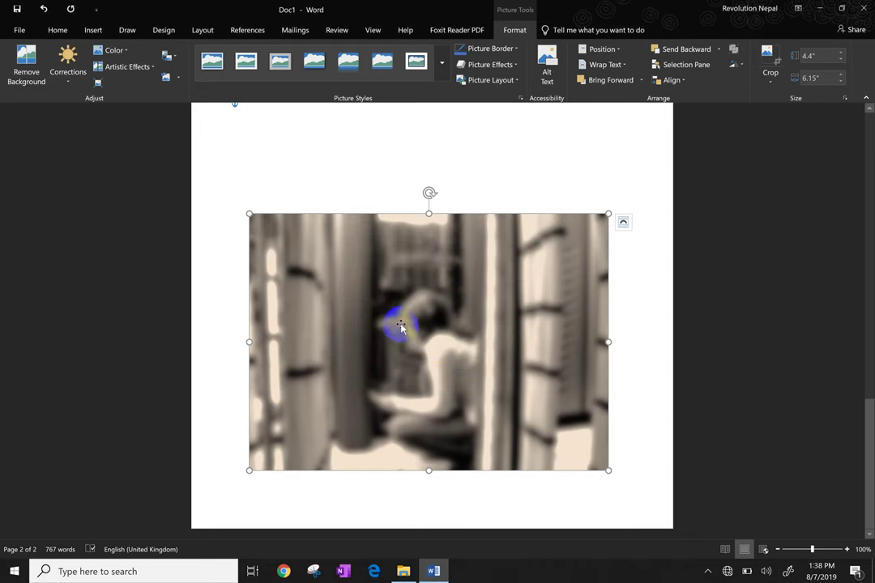
Reset the photo with Reset Picture & Size, restoring full colour at 5.56" by 8.33"
click(168, 57)
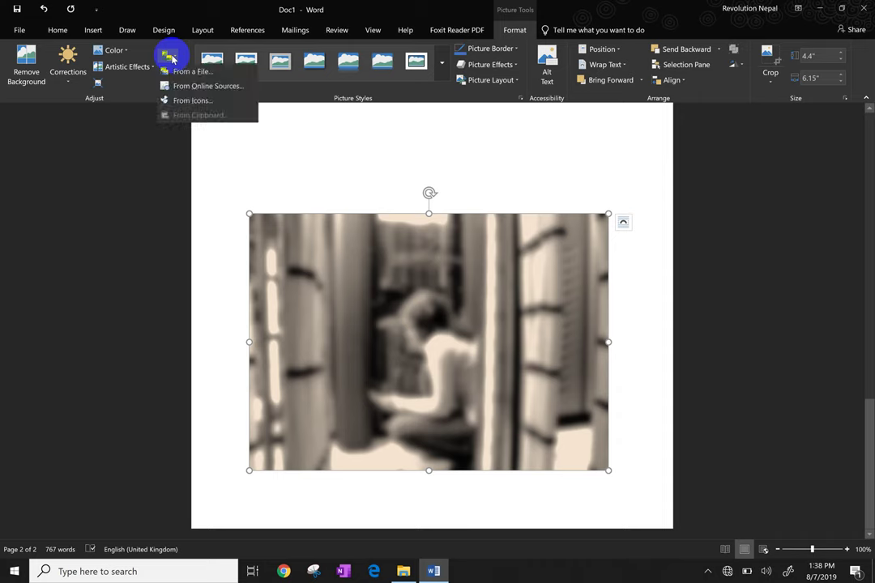
click(209, 146)
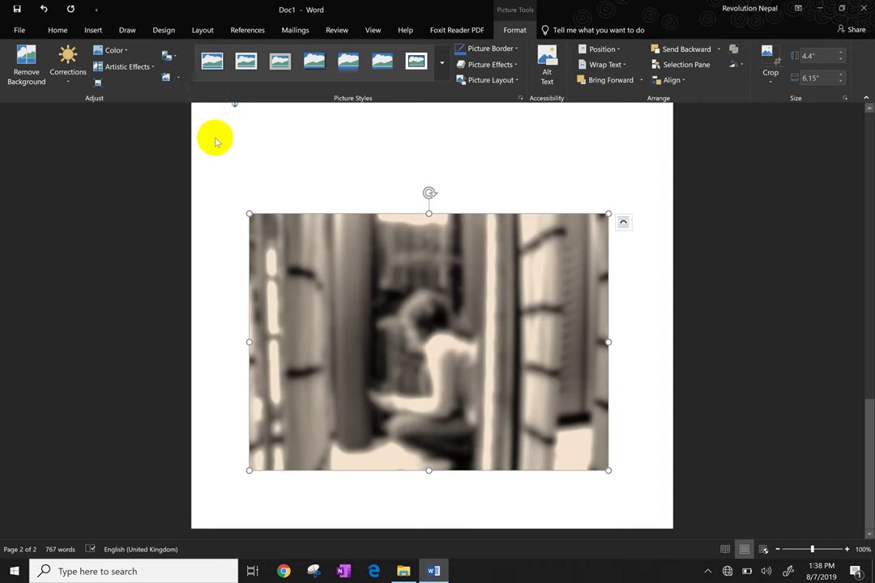
click(178, 79)
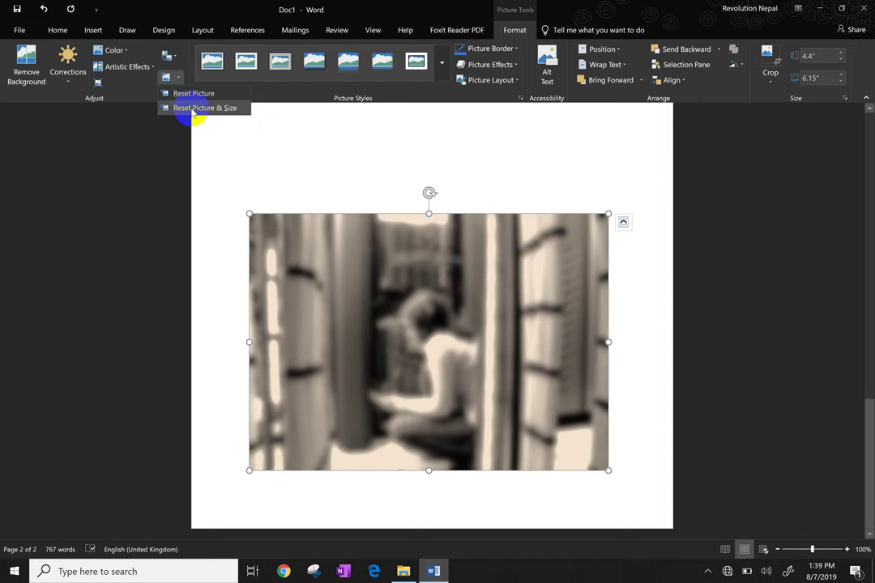
click(193, 111)
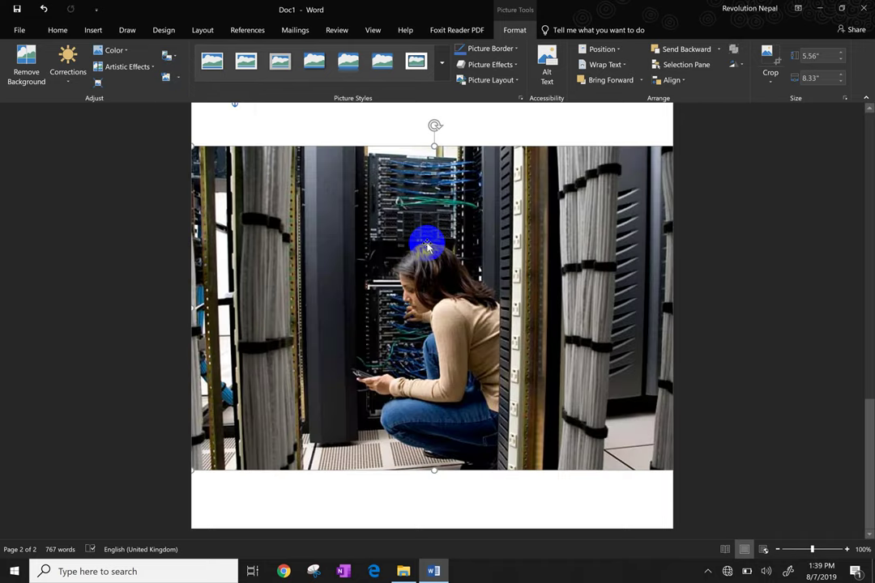
click(179, 79)
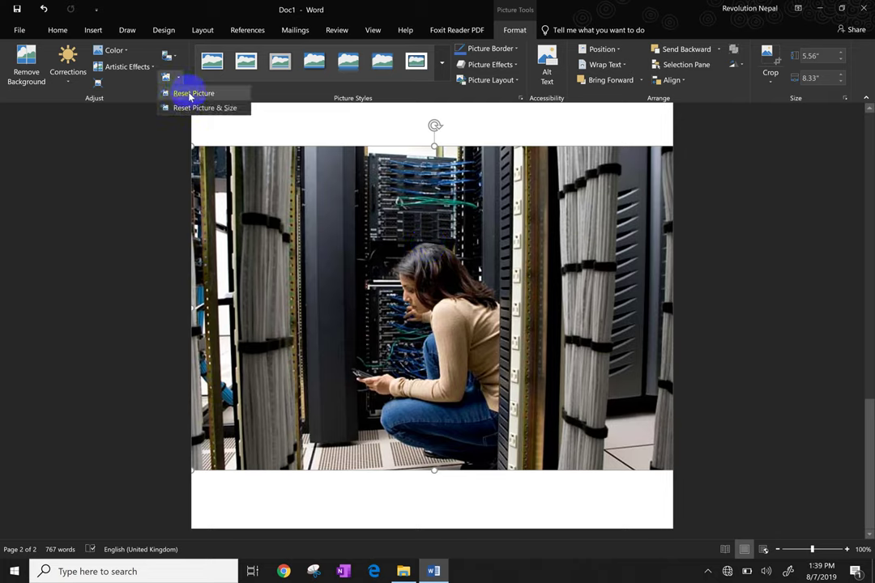
click(192, 94)
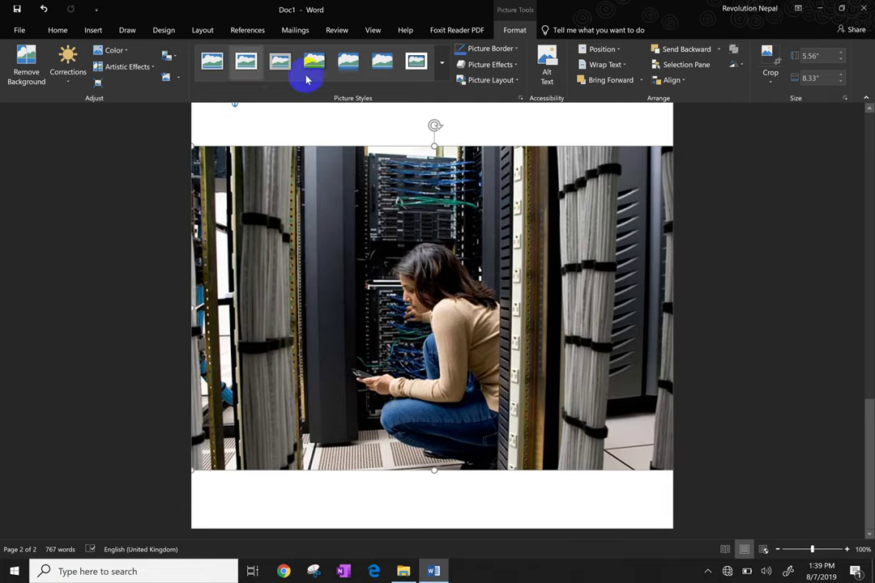
Give the server-room photo an oval shadowed style and shrink it from its top-left corner
click(443, 71)
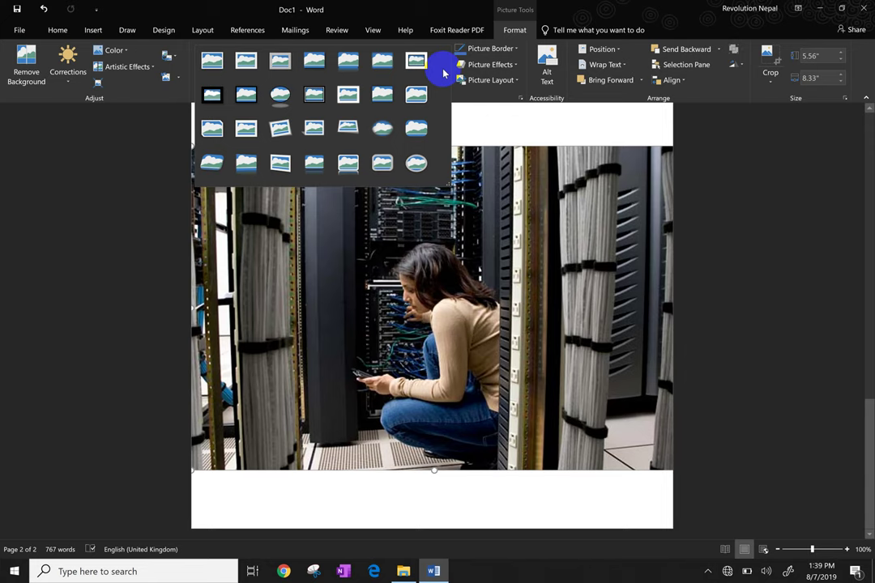
click(275, 100)
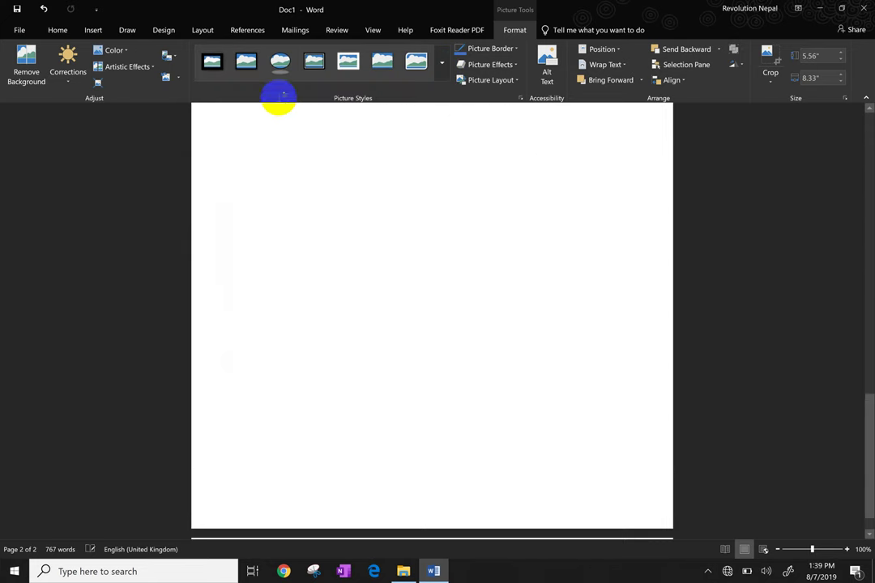
scroll(376, 195, up, 5)
scroll(373, 188, up, 5)
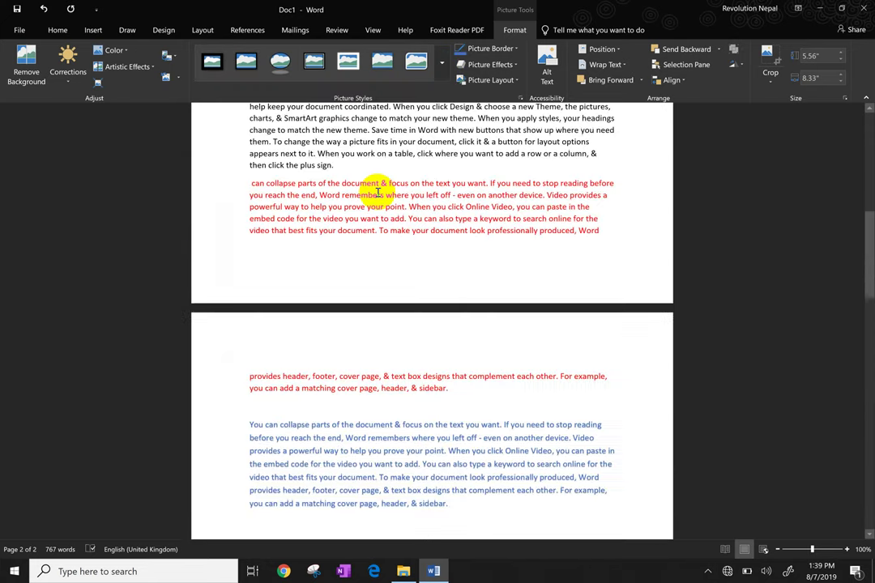
scroll(373, 185, up, 5)
scroll(374, 181, up, 5)
scroll(373, 182, down, 5)
scroll(375, 178, down, 5)
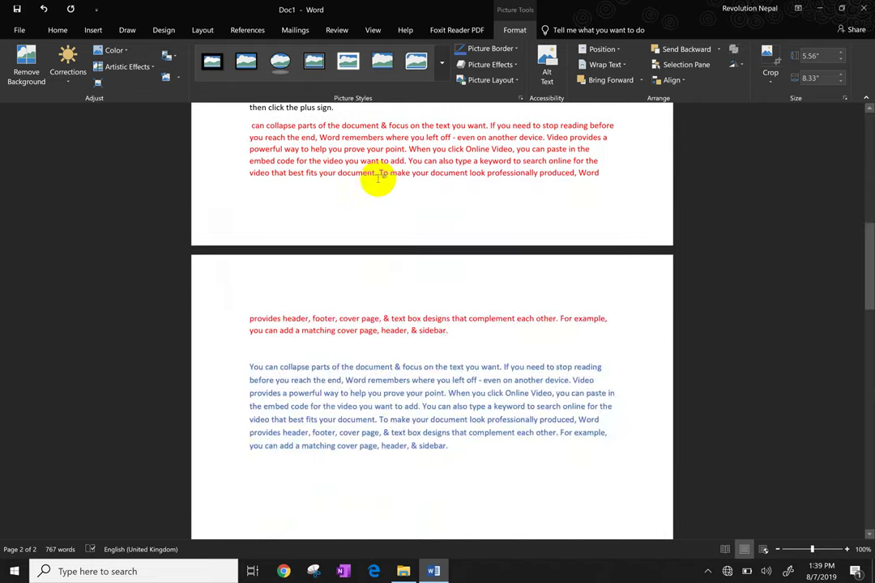
scroll(376, 179, down, 5)
scroll(376, 182, down, 5)
scroll(376, 183, down, 5)
scroll(376, 183, down, 1)
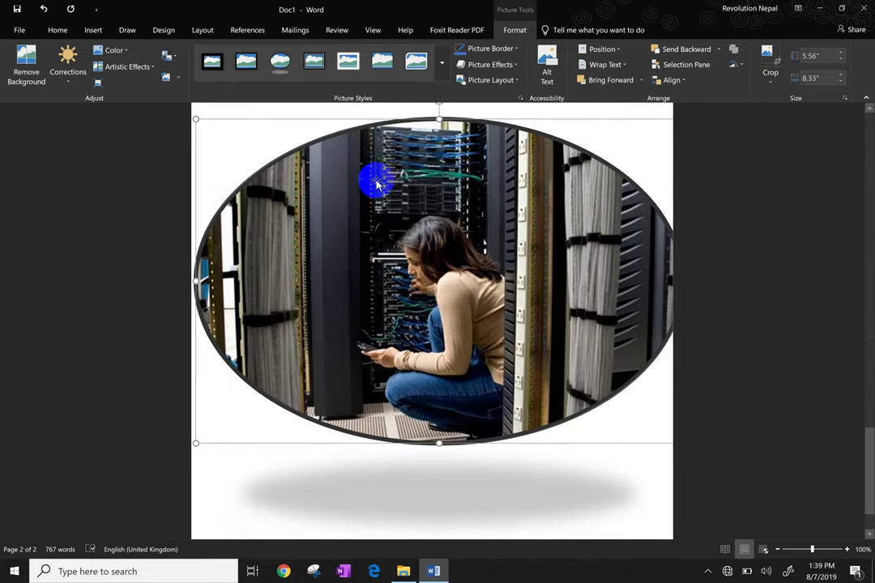
scroll(376, 185, up, 1)
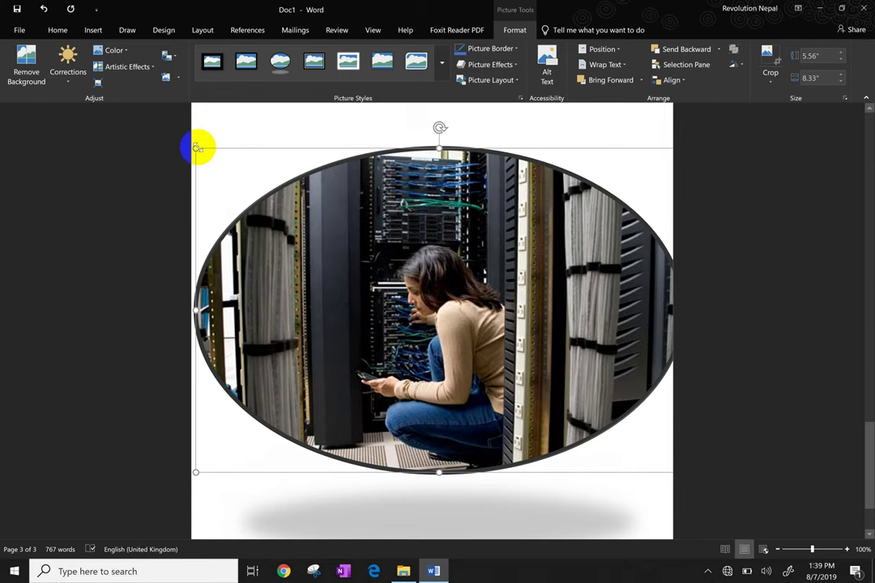
drag(195, 148, 332, 189)
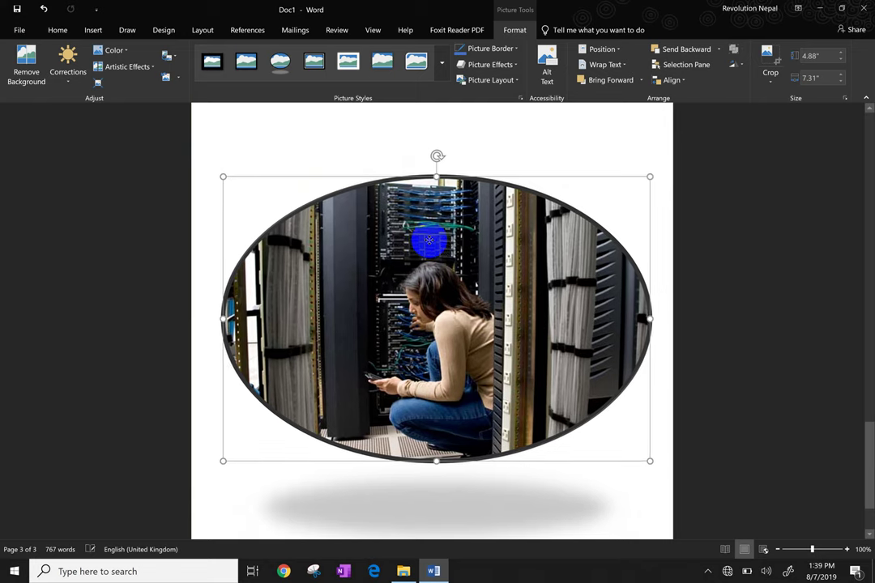
Try the thick black frame and Bevel Rectangle picture styles on the photo
click(213, 67)
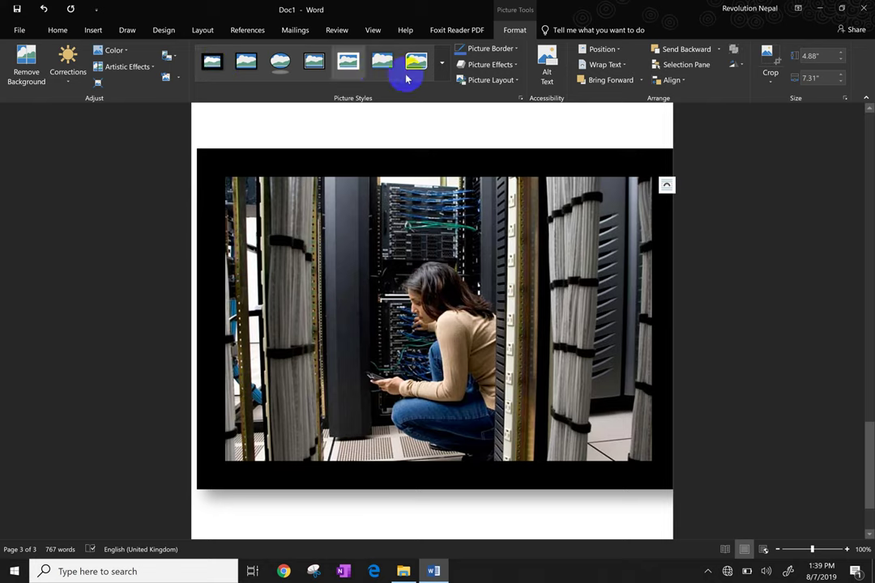
click(441, 73)
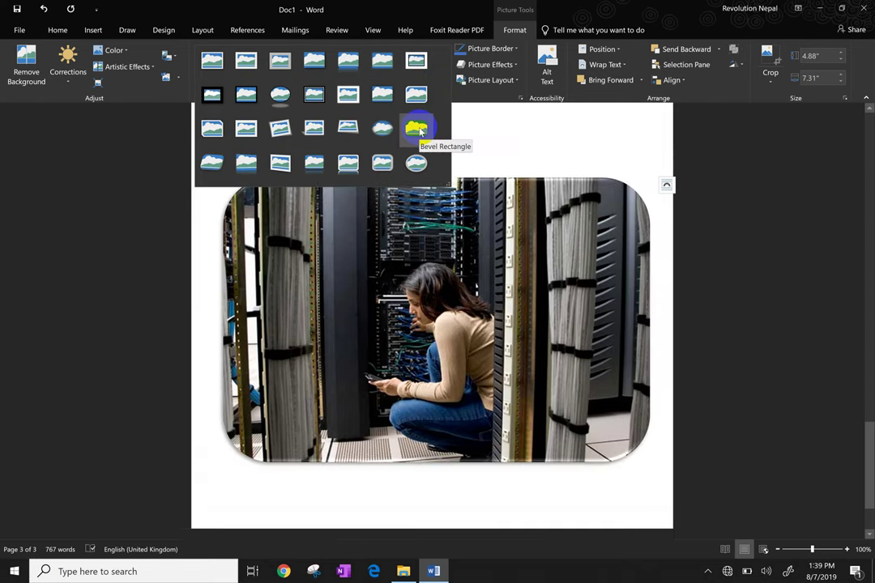
click(415, 130)
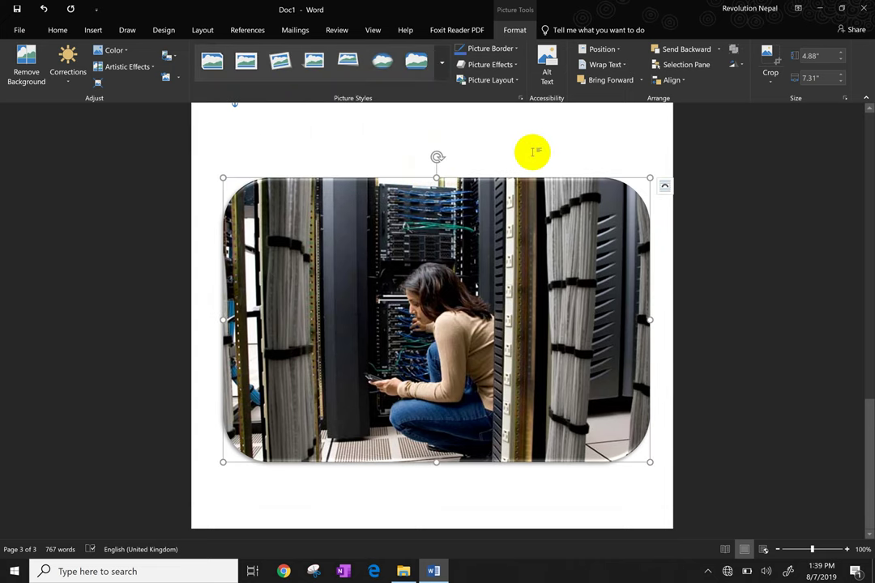
Settle on a simple white-frame picture style for the photo
click(509, 209)
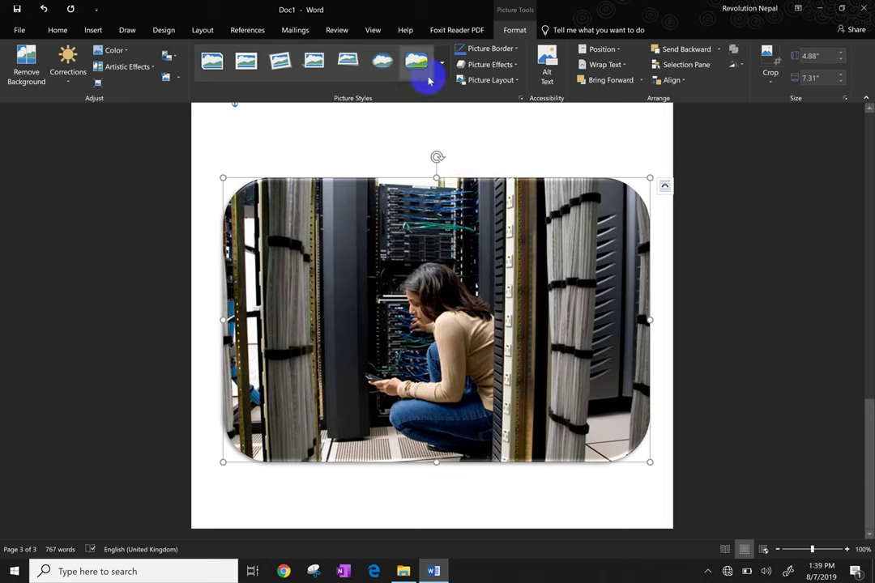
click(442, 64)
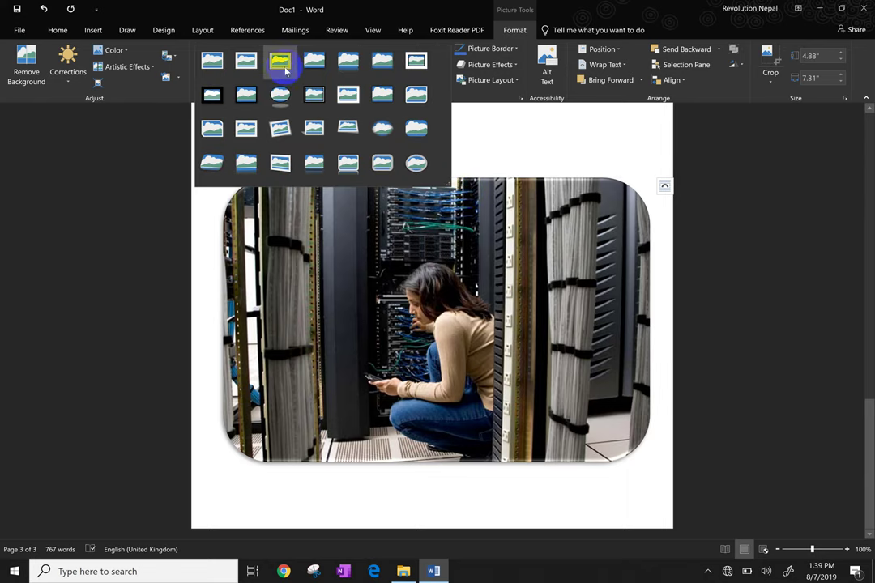
key(Escape)
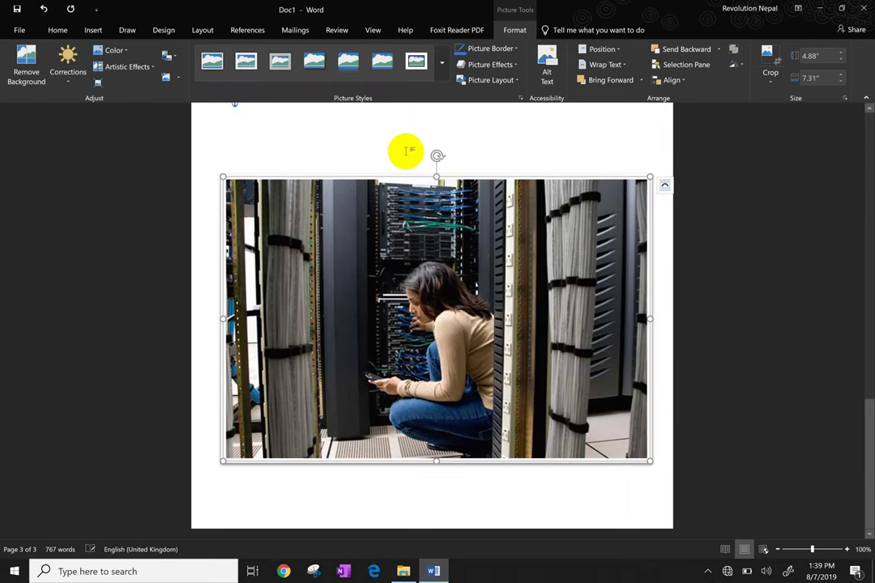
click(380, 252)
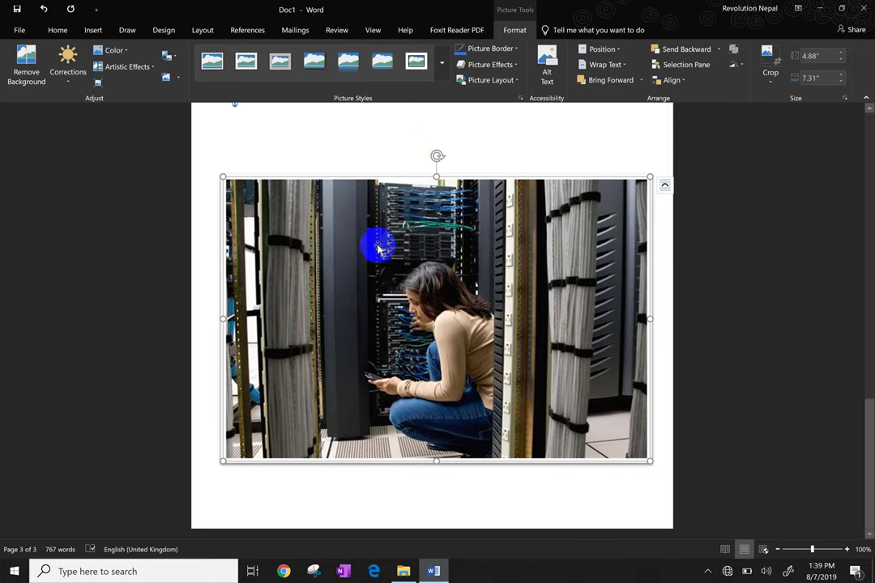
click(504, 51)
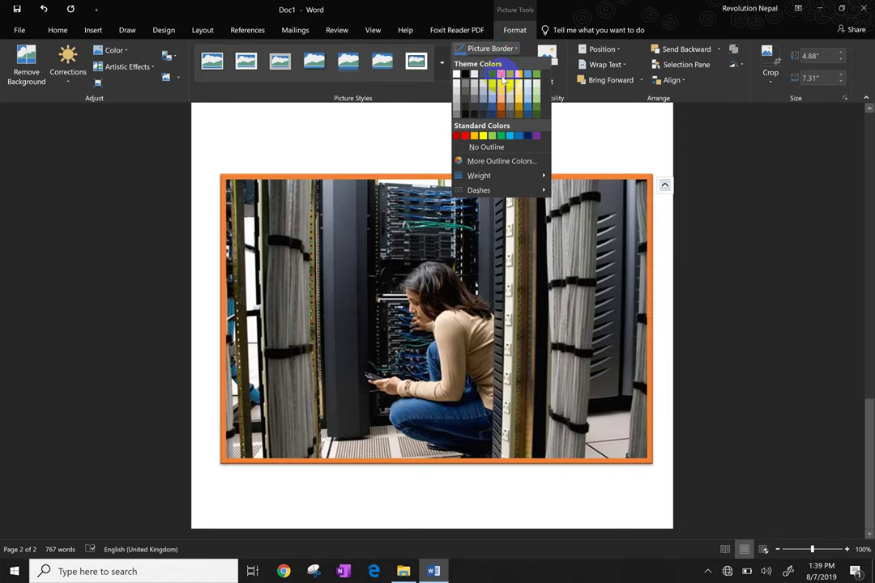
Set the photo's border to 6 pt weight with a dashed line
click(480, 176)
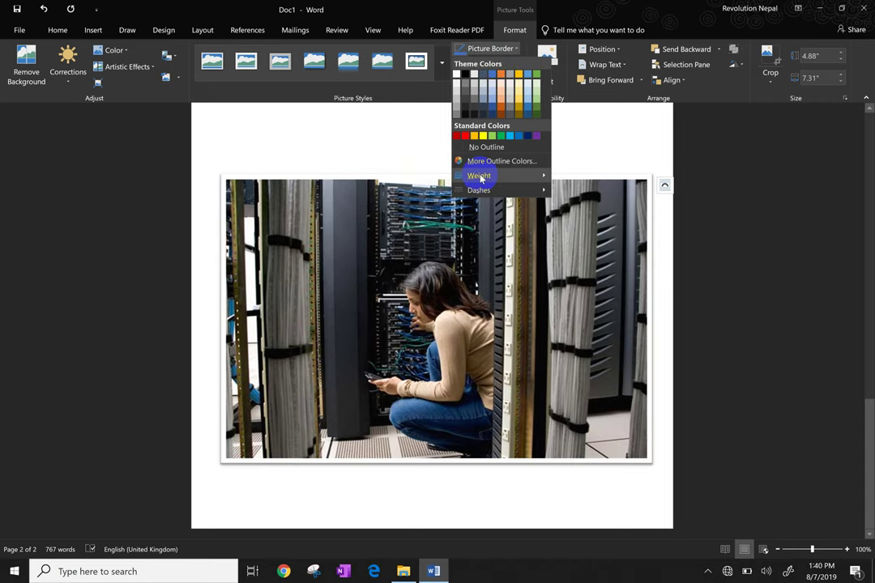
mouse_move(479, 175)
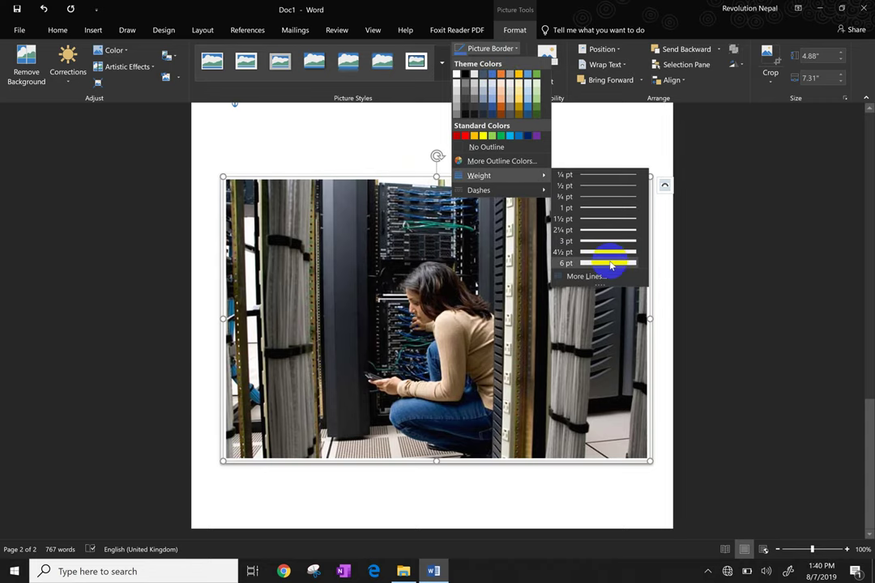
click(610, 263)
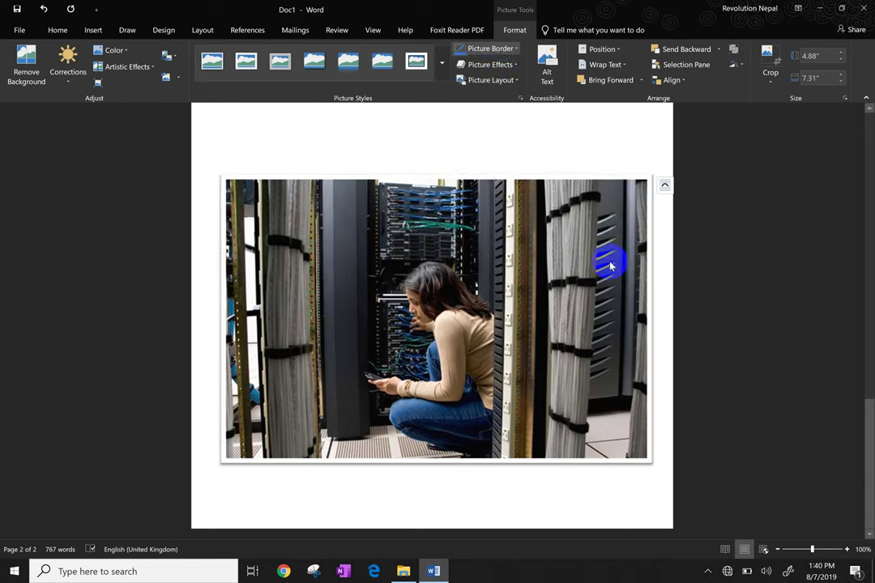
click(504, 51)
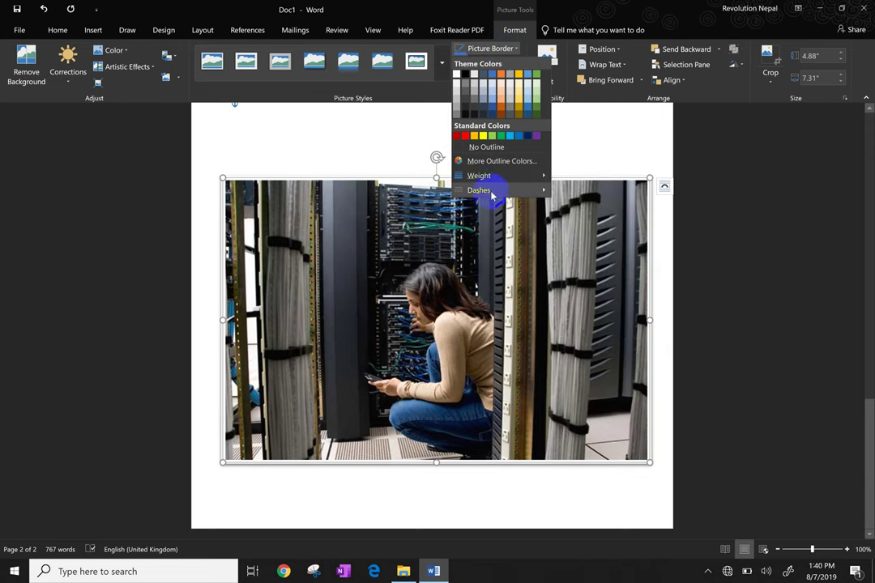
mouse_move(486, 190)
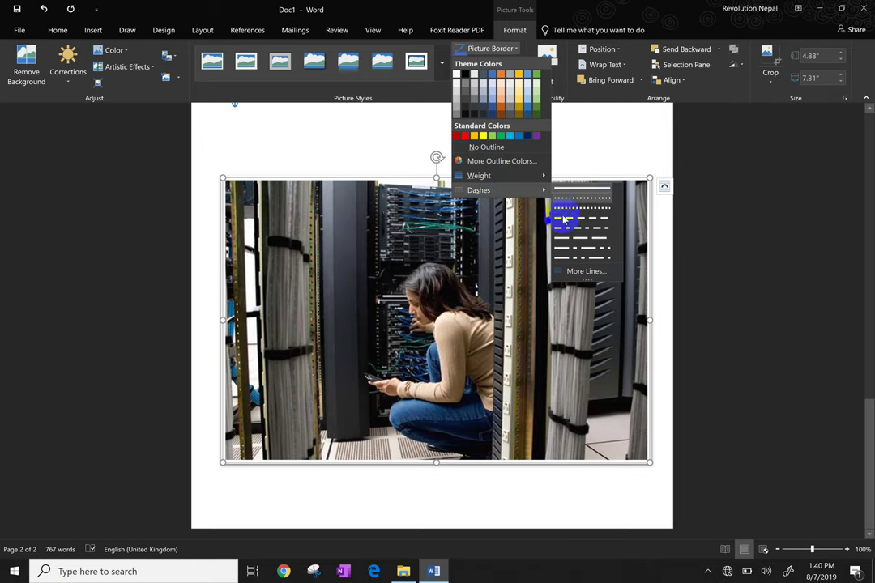
click(570, 211)
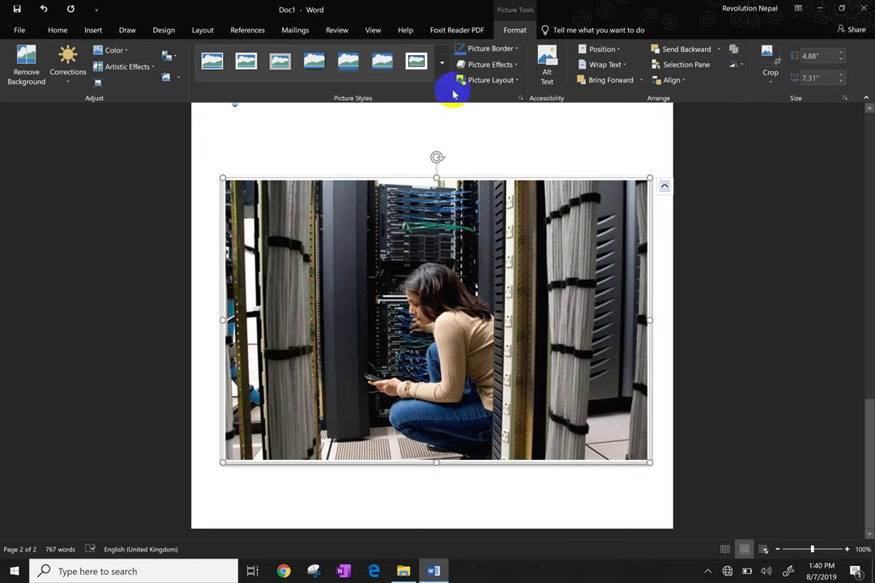
Colour the photo's border Red from Standard Colors
click(490, 49)
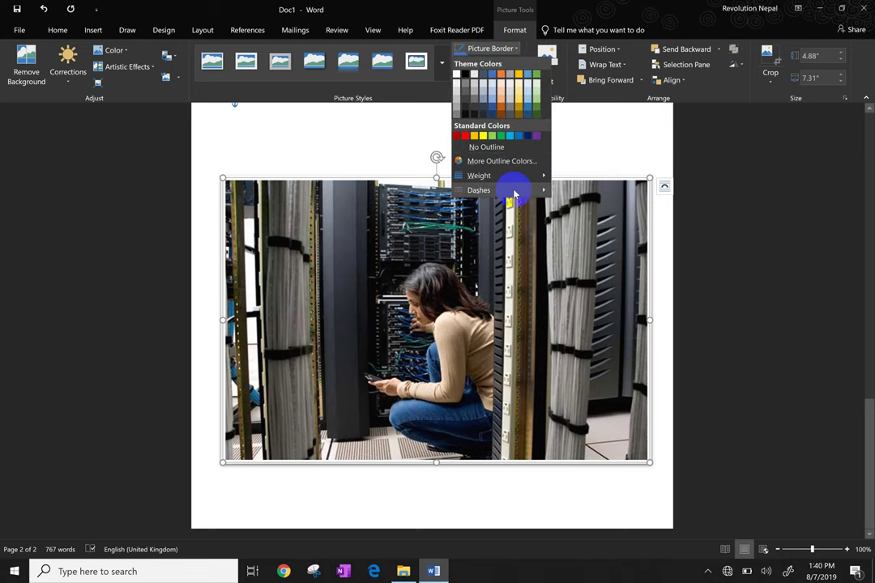
mouse_move(487, 190)
click(574, 200)
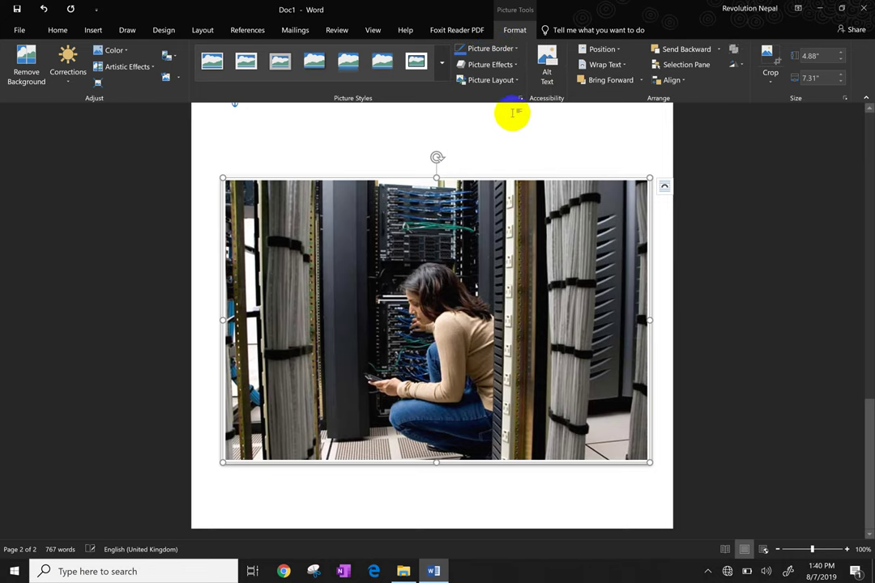
click(494, 81)
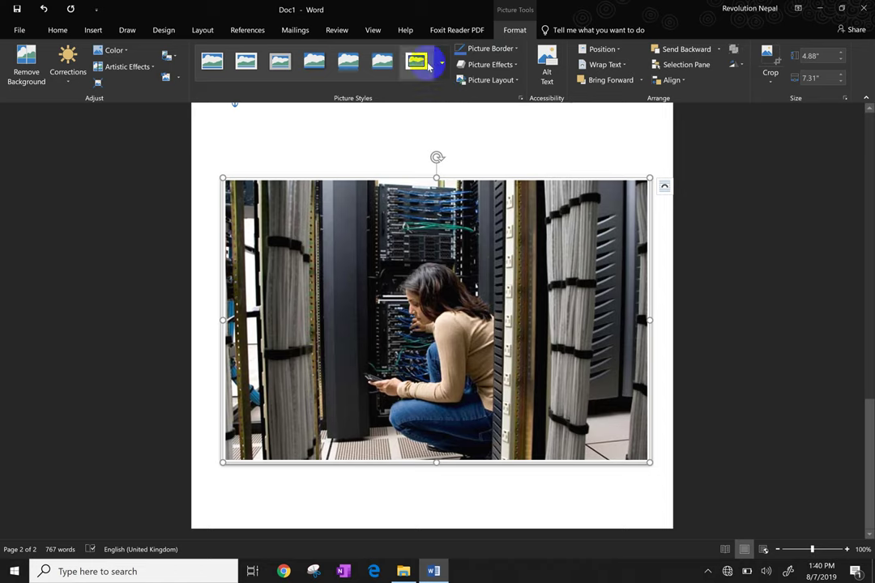
click(489, 50)
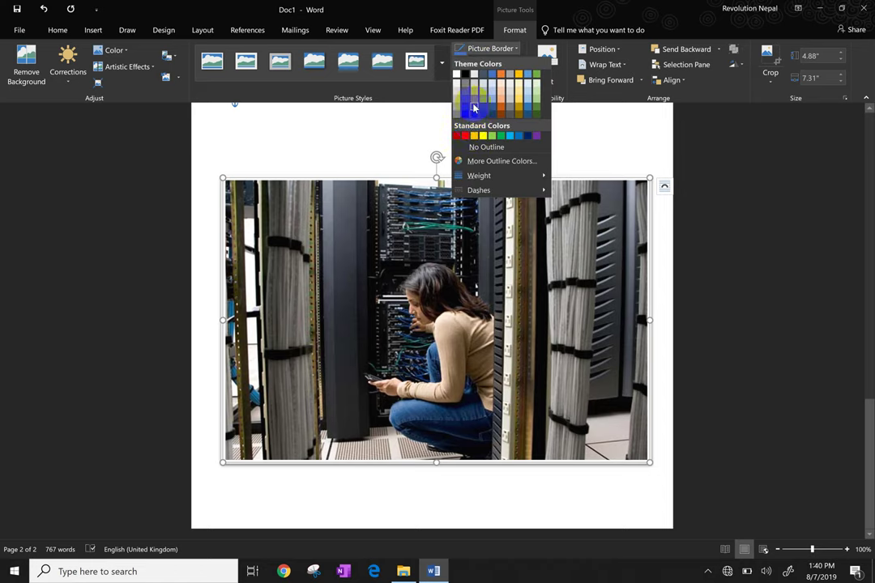
click(466, 138)
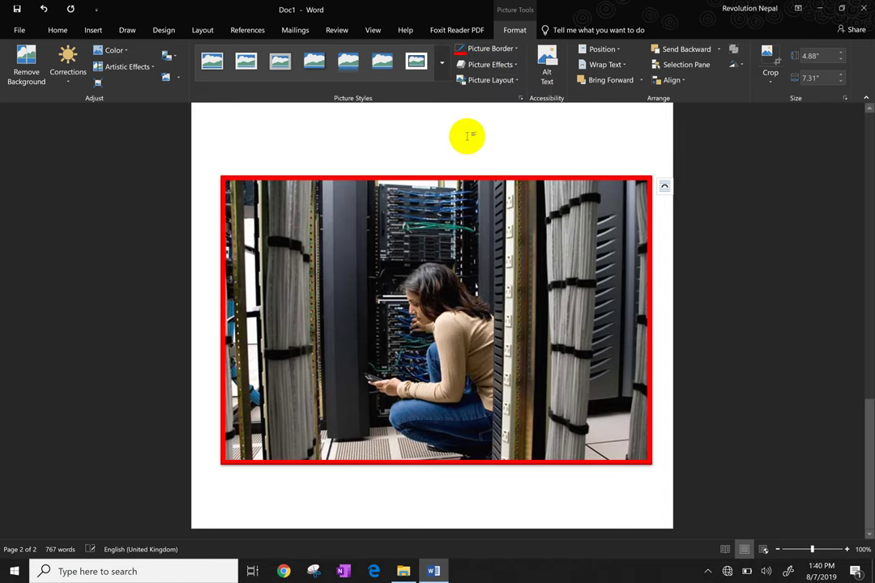
click(488, 81)
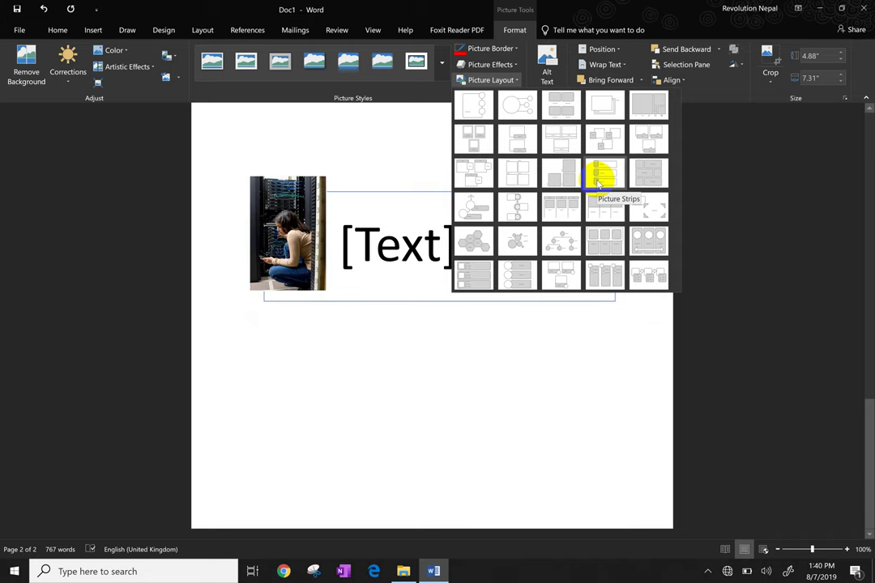
click(600, 184)
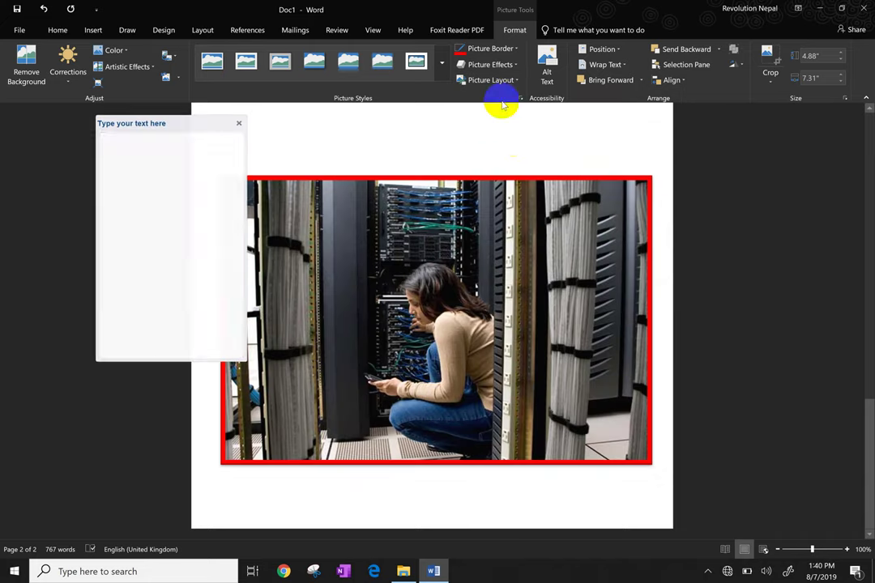
click(209, 151)
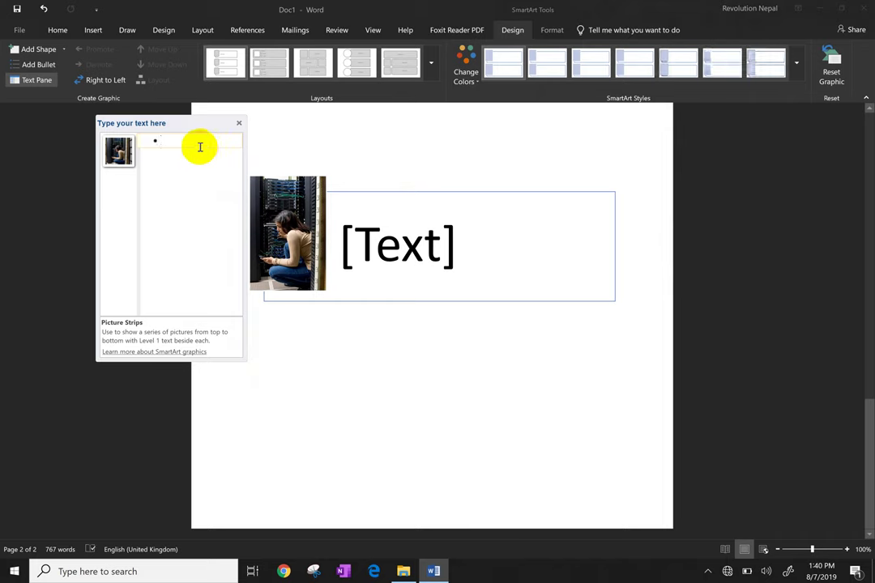
text(nabina)
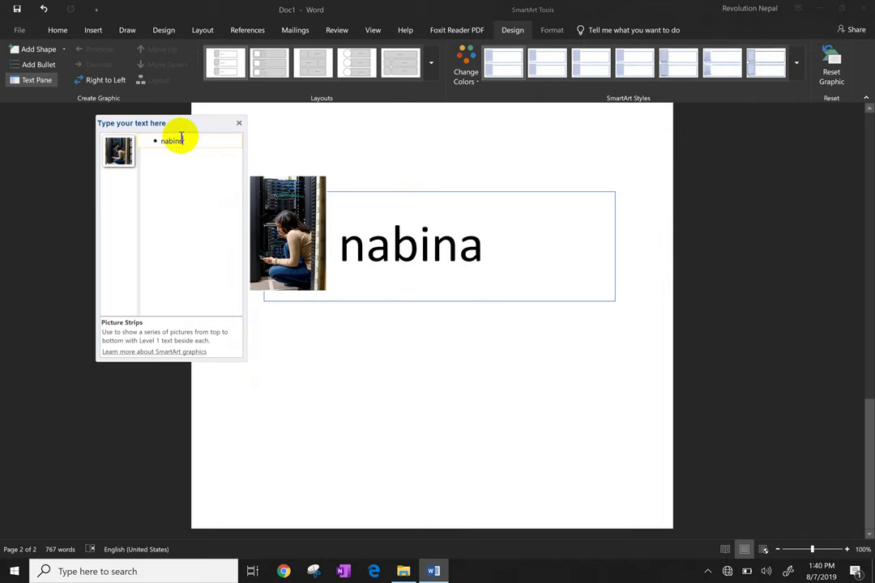
drag(159, 141, 155, 141)
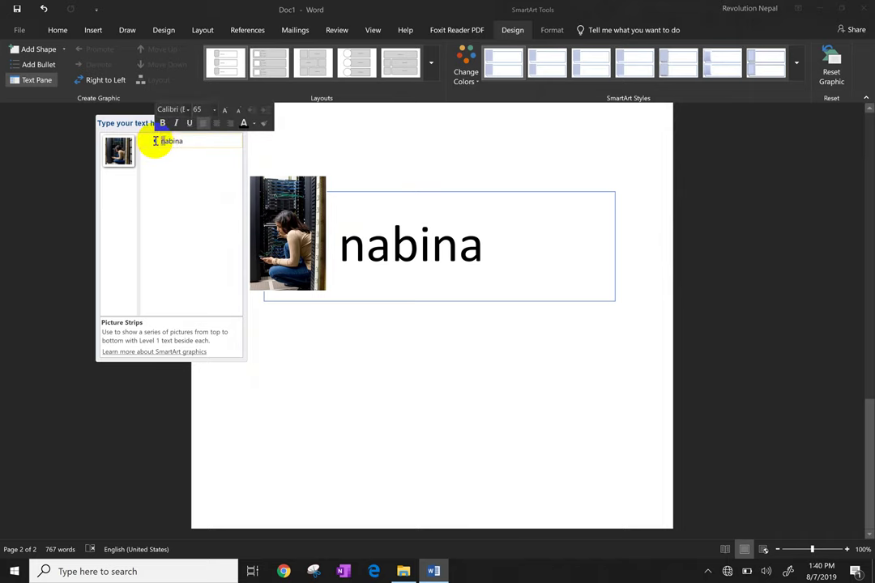
text(N)
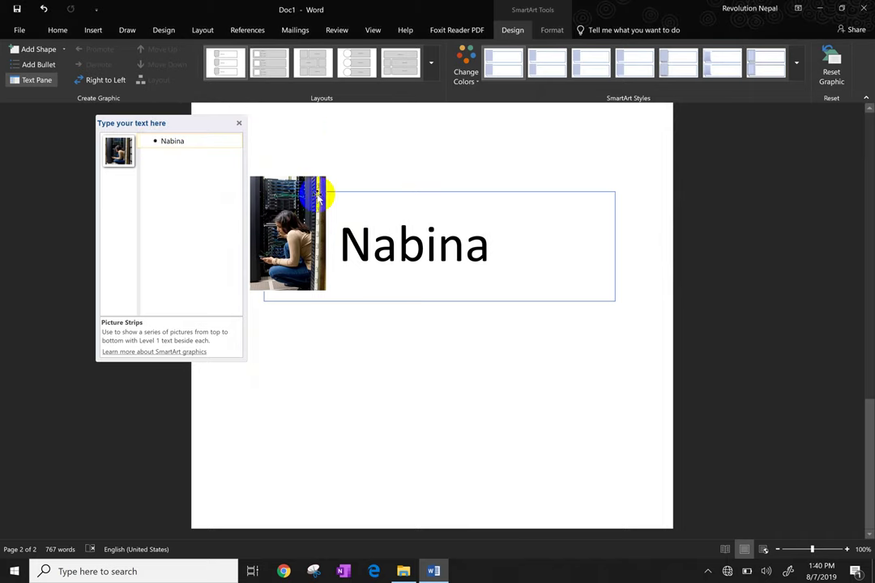
click(318, 194)
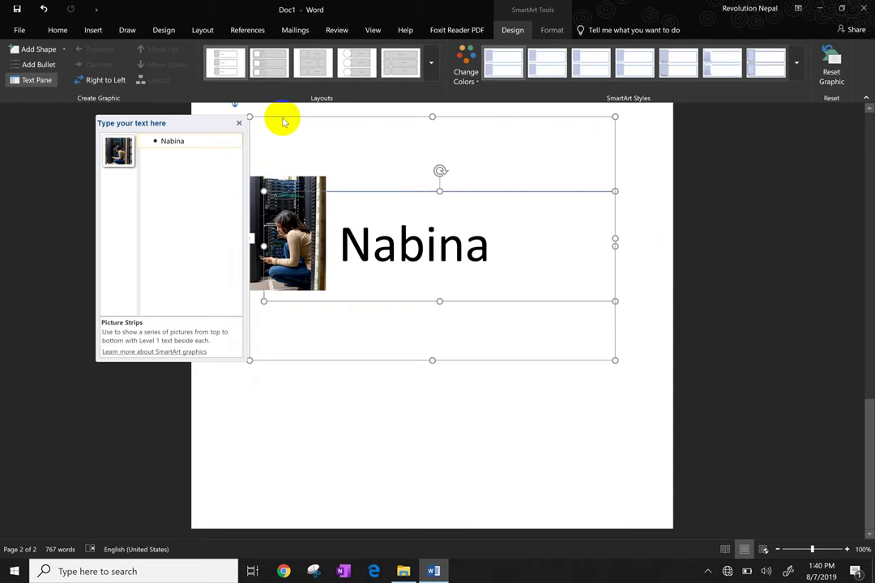
key(ctrl+z)
key(ctrl+z)
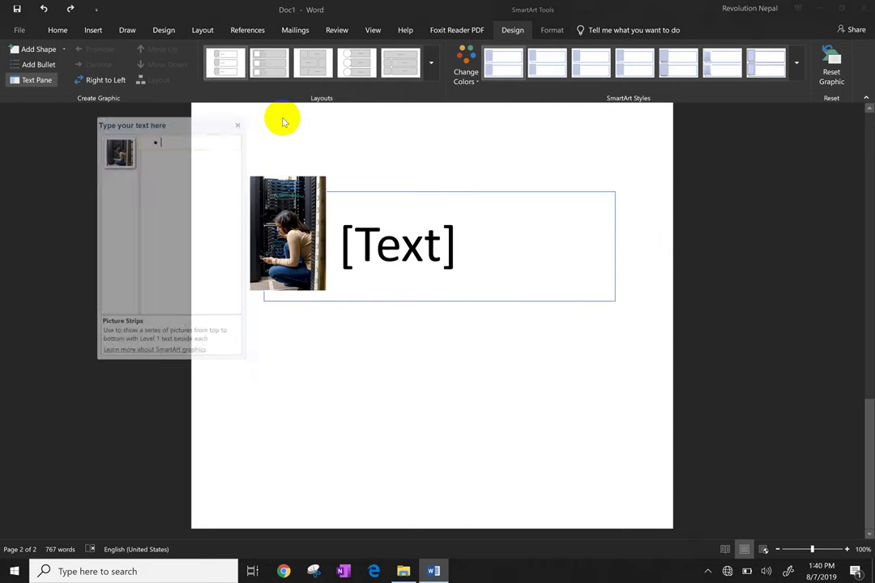
key(ctrl+z)
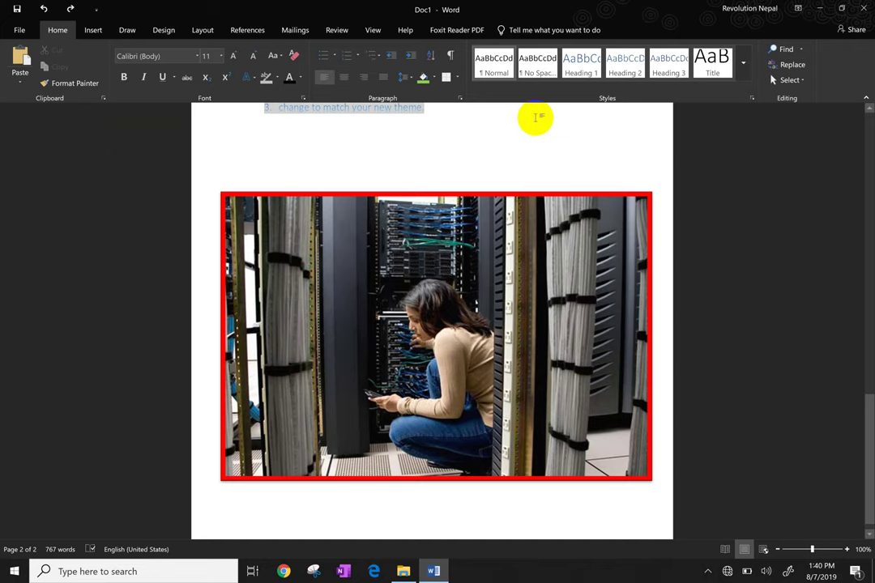
Shrink the photo from its corner to about 4.09 by 6.14 inches
click(487, 256)
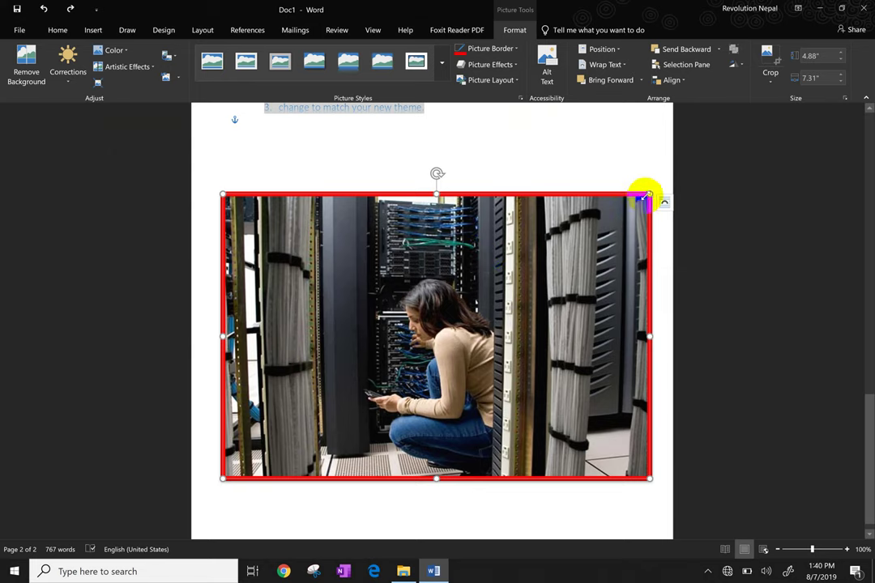
drag(648, 195, 583, 237)
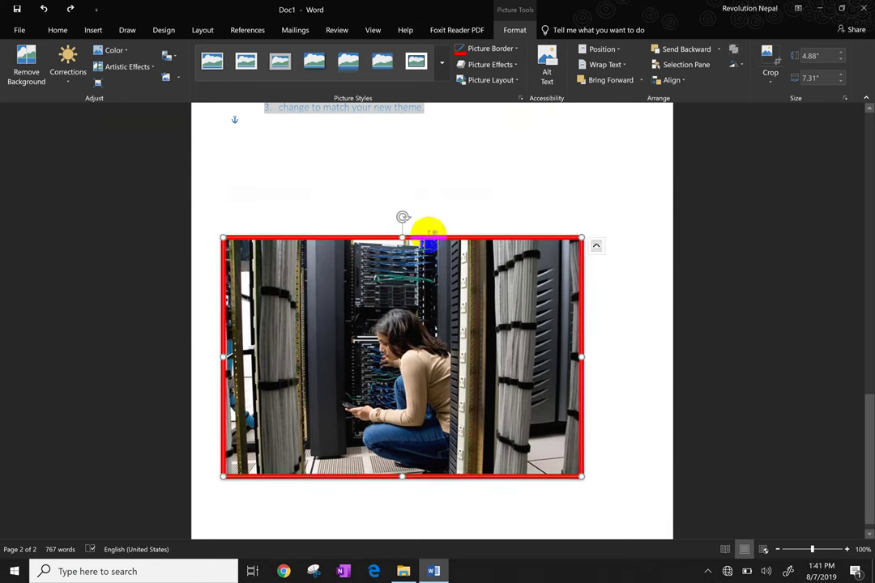
click(367, 175)
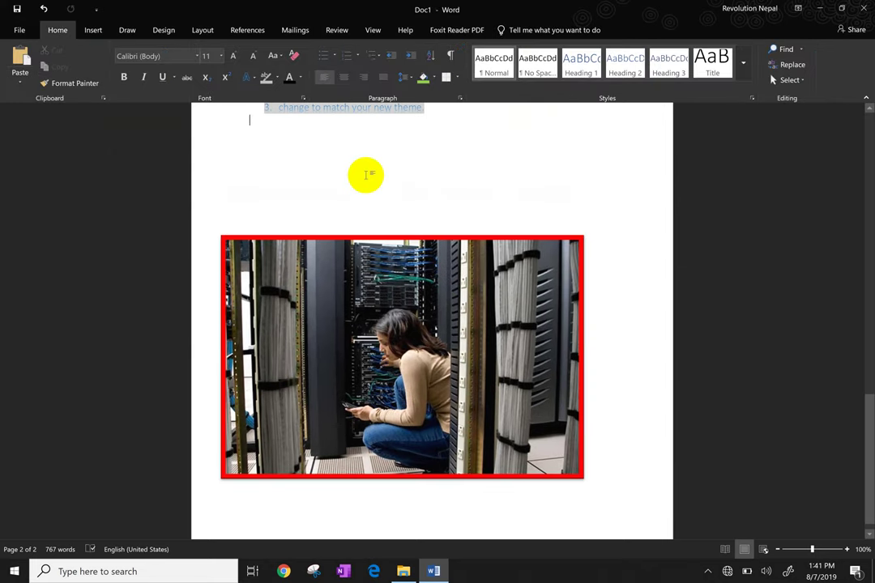
scroll(366, 176, up, 5)
scroll(378, 166, down, 5)
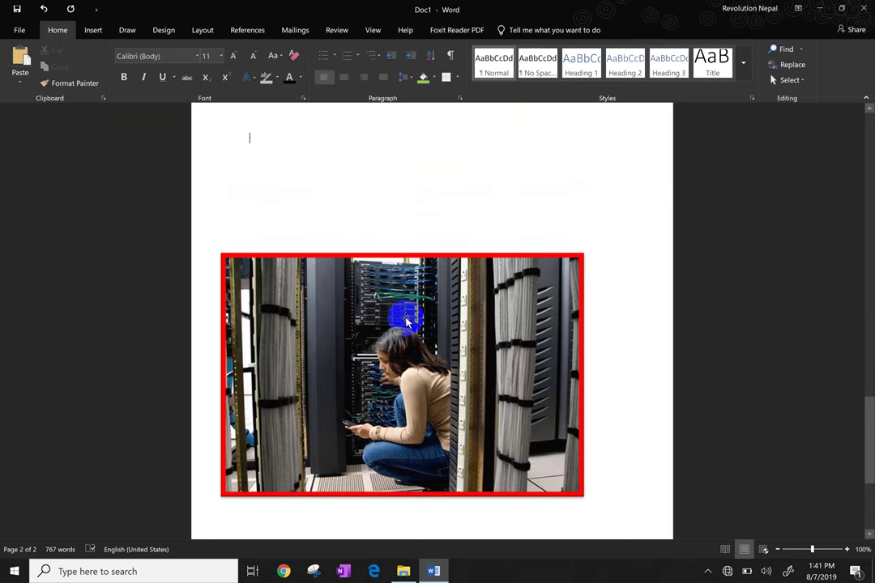
Move the photo up and left, and shrink it further to 2.4" by 3.6"
drag(408, 321, 391, 220)
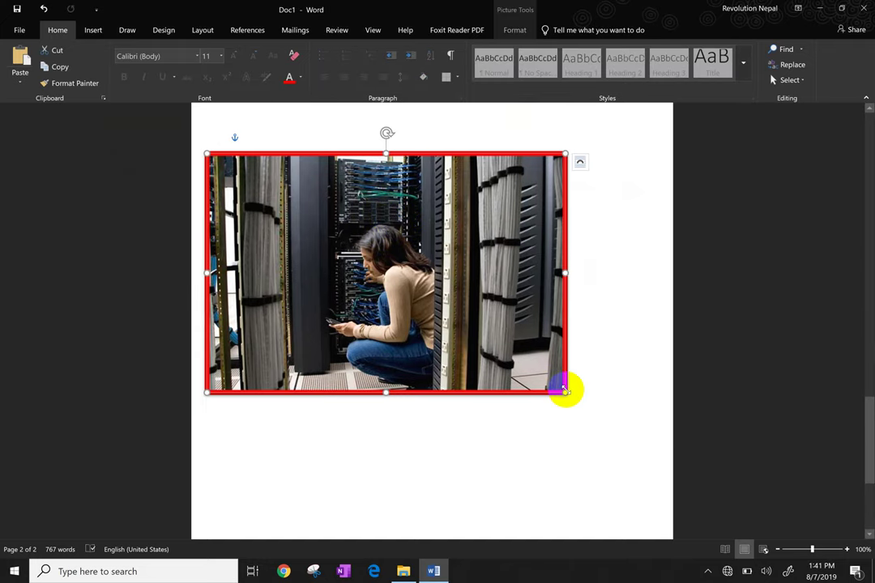
drag(565, 391, 419, 295)
click(534, 275)
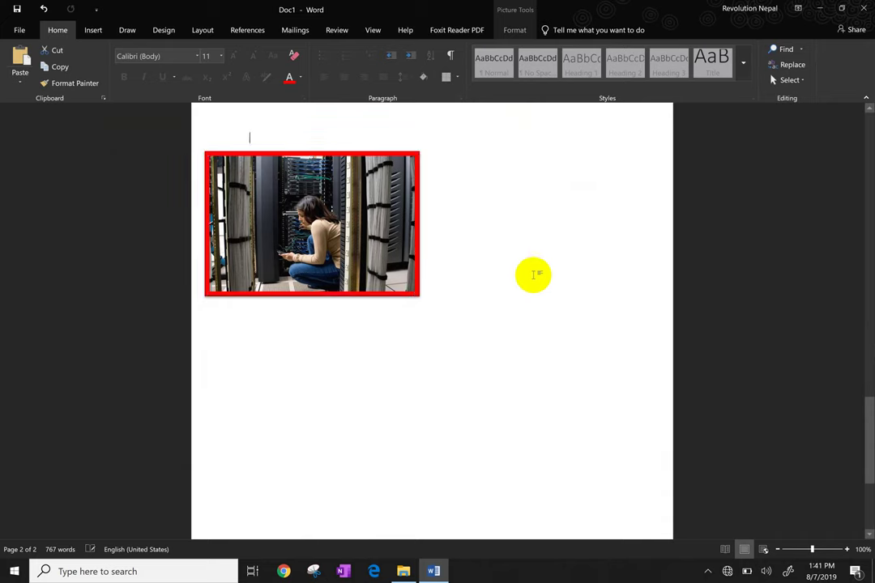
click(280, 218)
scroll(306, 197, up, 3)
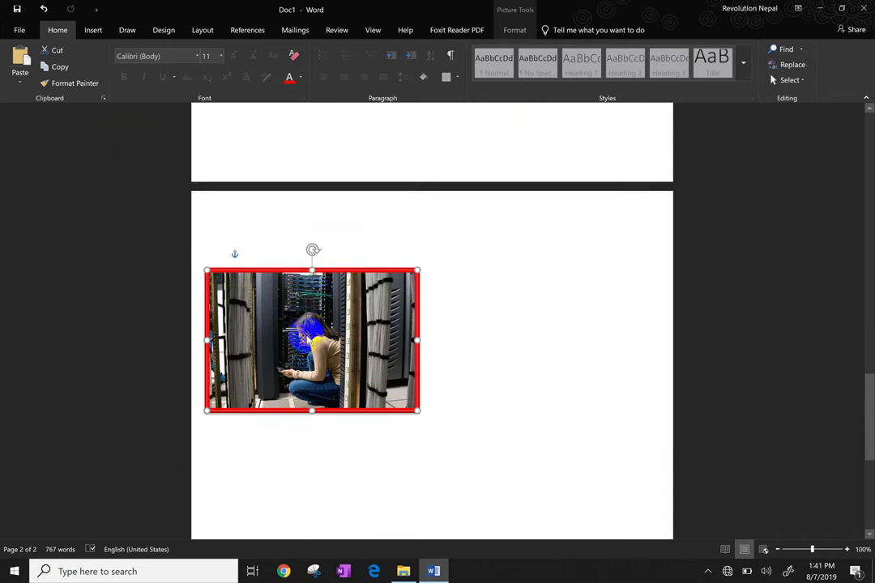
key(ctrl+z)
double_click(316, 284)
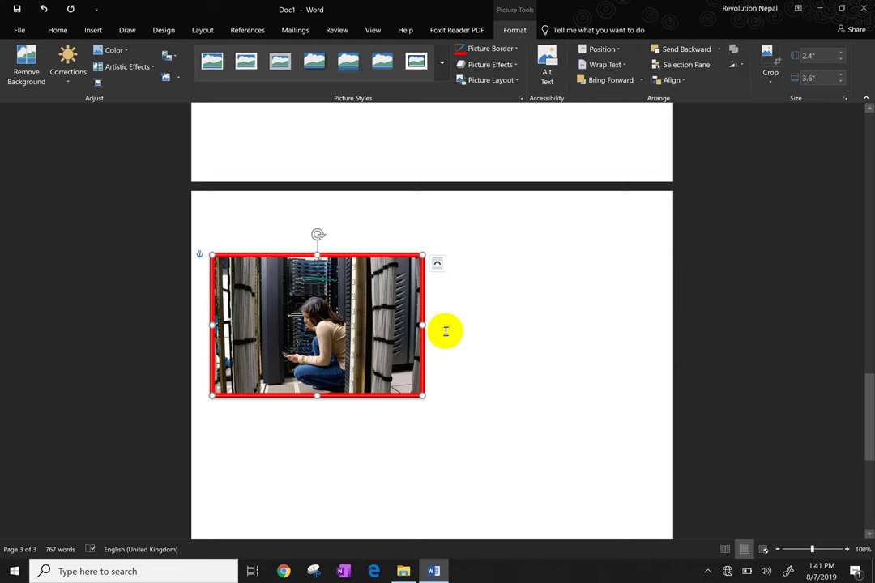
Position the photo bottom right with square wrapping, then drag it to page 3's top-left corner
click(616, 49)
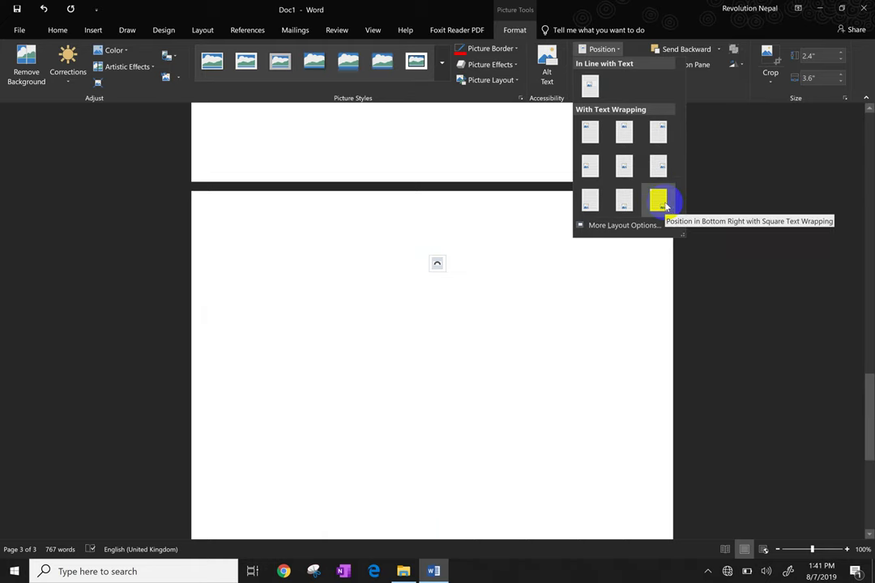
click(658, 200)
scroll(559, 195, down, 5)
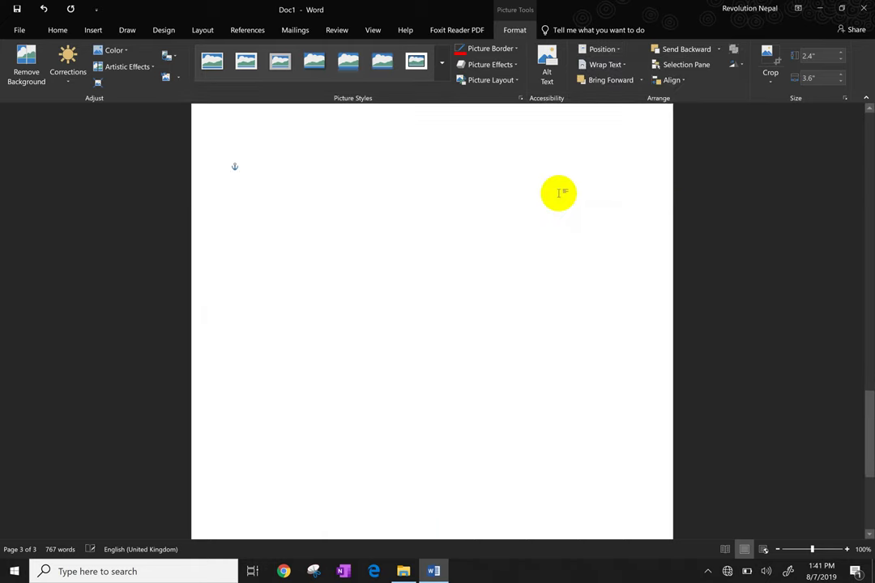
scroll(494, 324, up, 4)
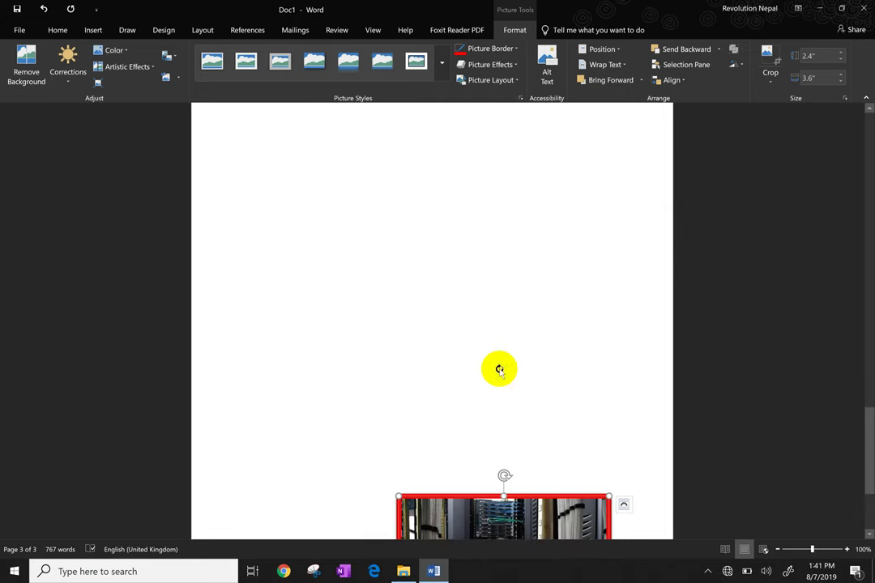
drag(478, 496, 359, 156)
scroll(344, 205, up, 3)
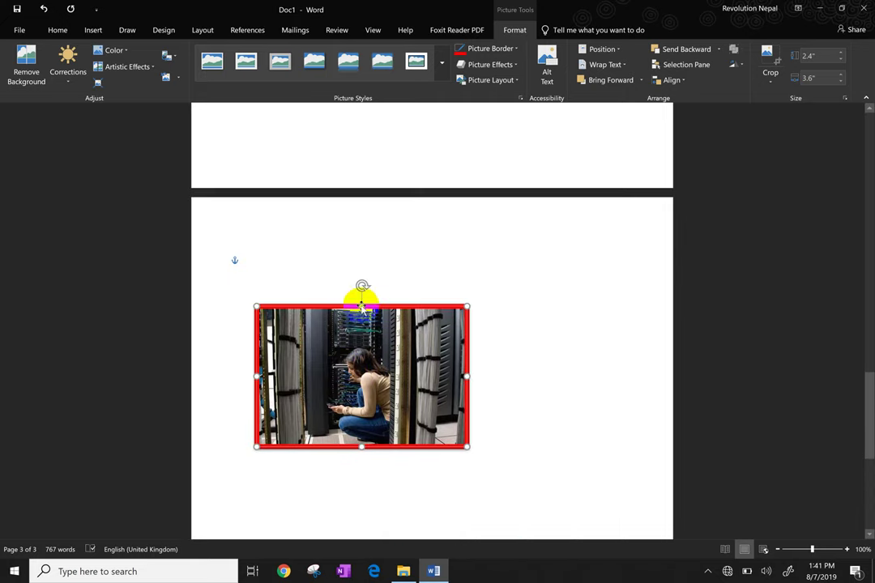
mouse_move(420, 256)
mouse_down()
mouse_move(310, 235)
mouse_move(319, 244)
mouse_up()
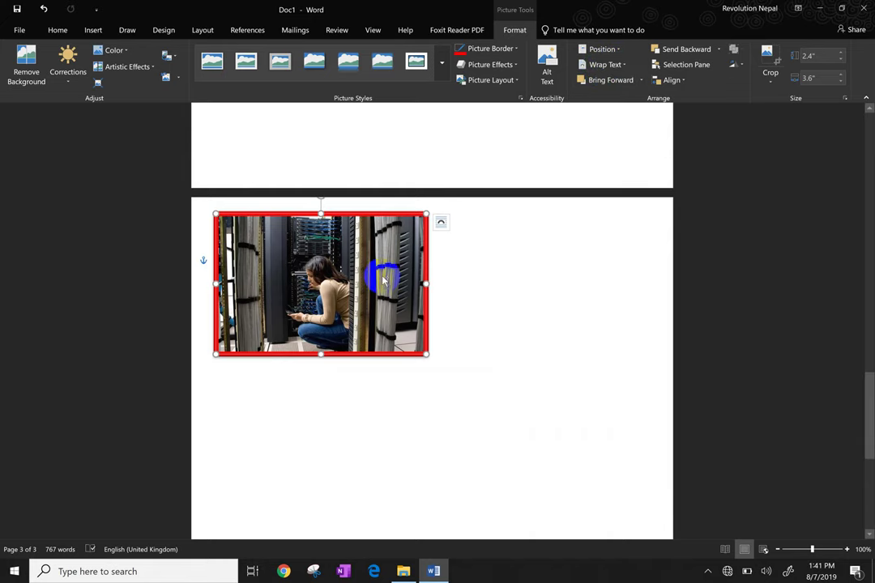
Insert the butterfly photo from Pictures > output below the red-bordered server picture
click(441, 222)
click(578, 264)
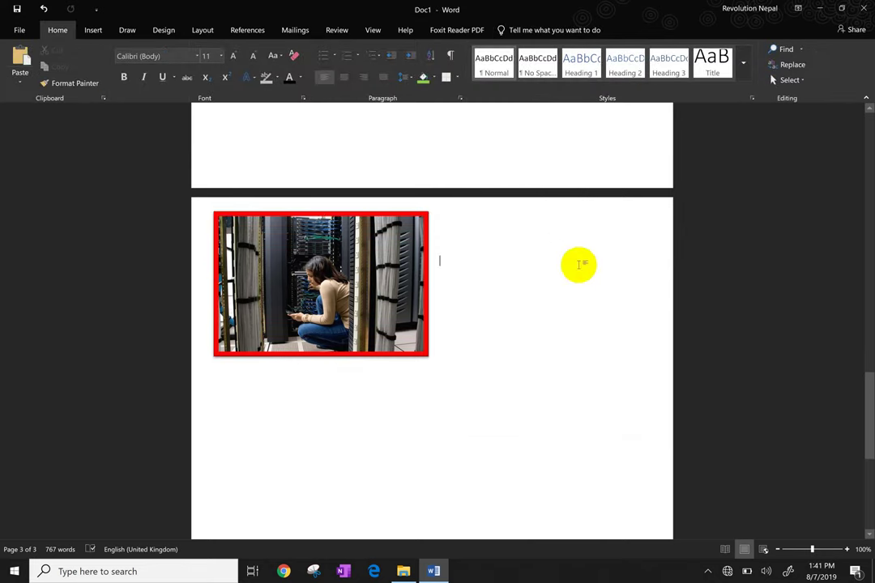
click(96, 31)
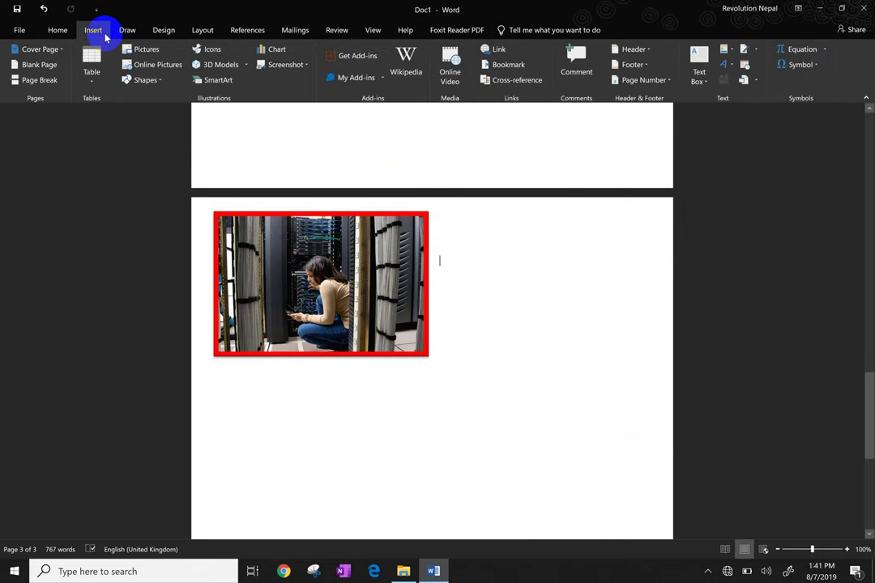
click(146, 50)
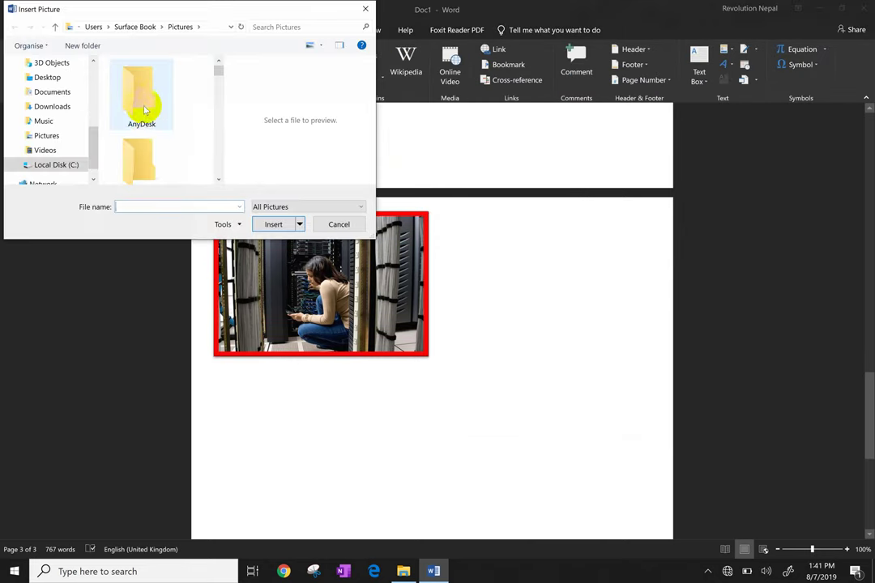
scroll(148, 119, down, 2)
scroll(148, 119, down, 2)
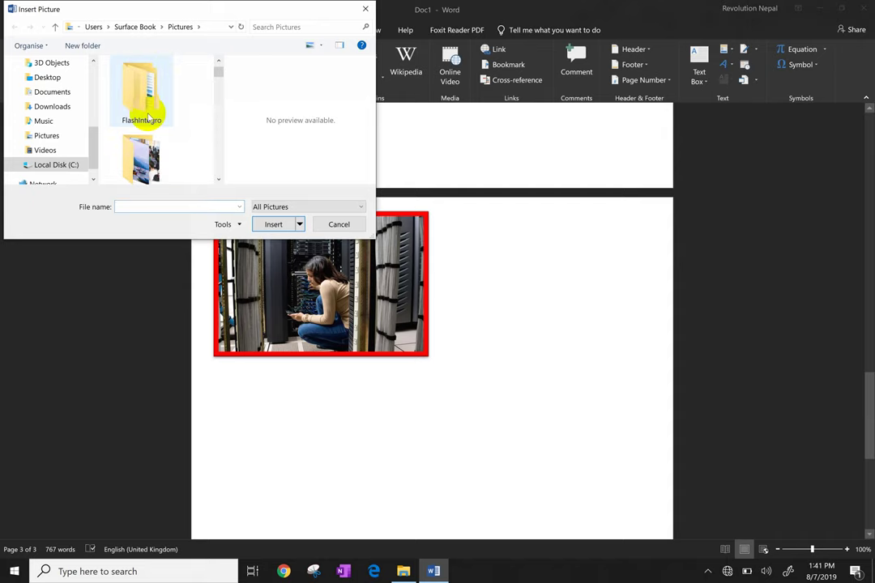
scroll(147, 124, down, 1)
scroll(147, 124, down, 1)
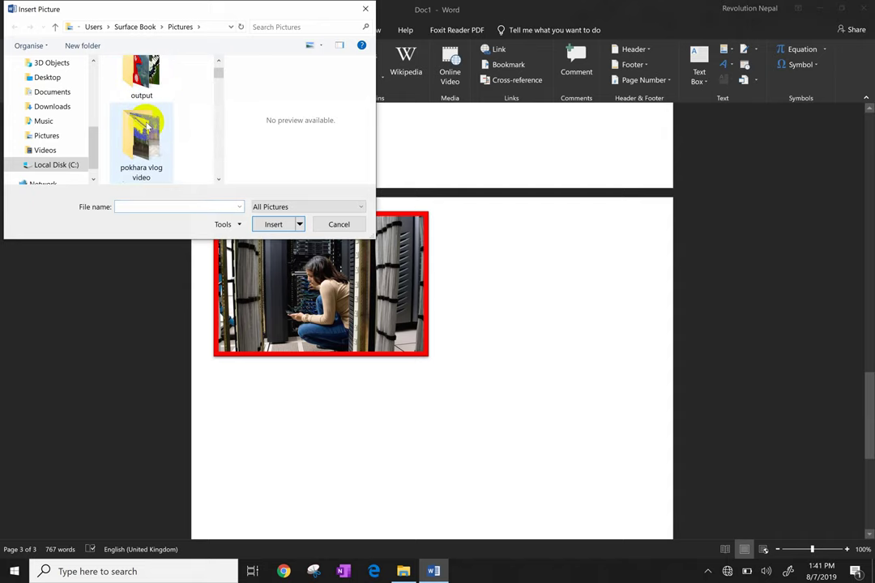
scroll(146, 119, up, 1)
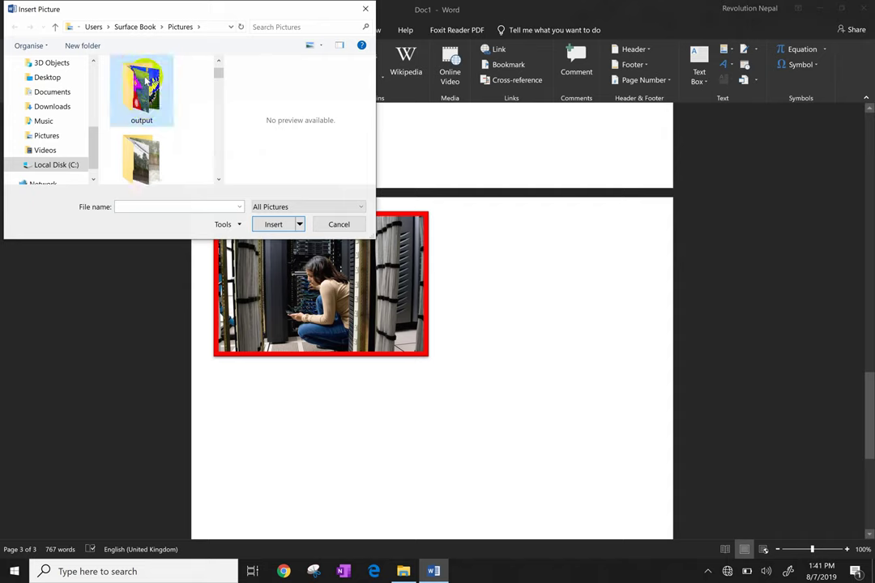
double_click(143, 102)
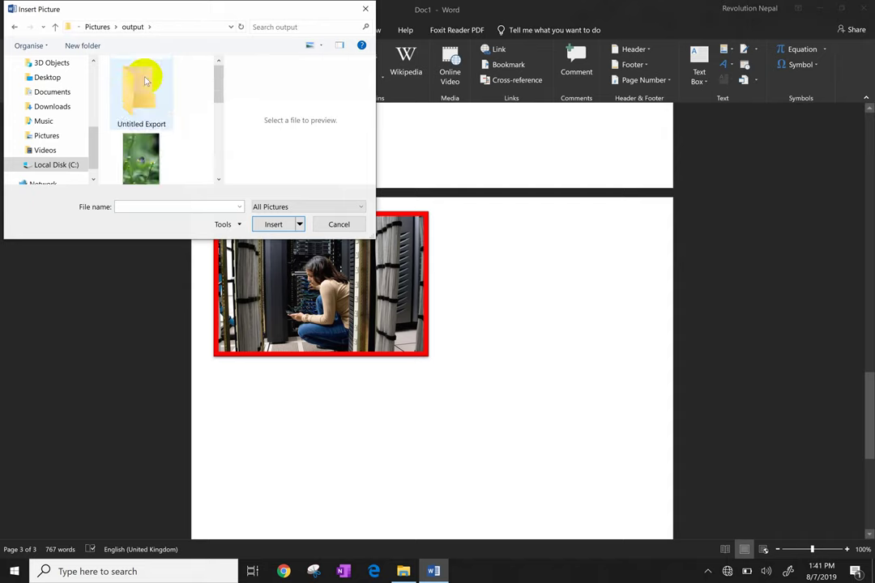
double_click(139, 162)
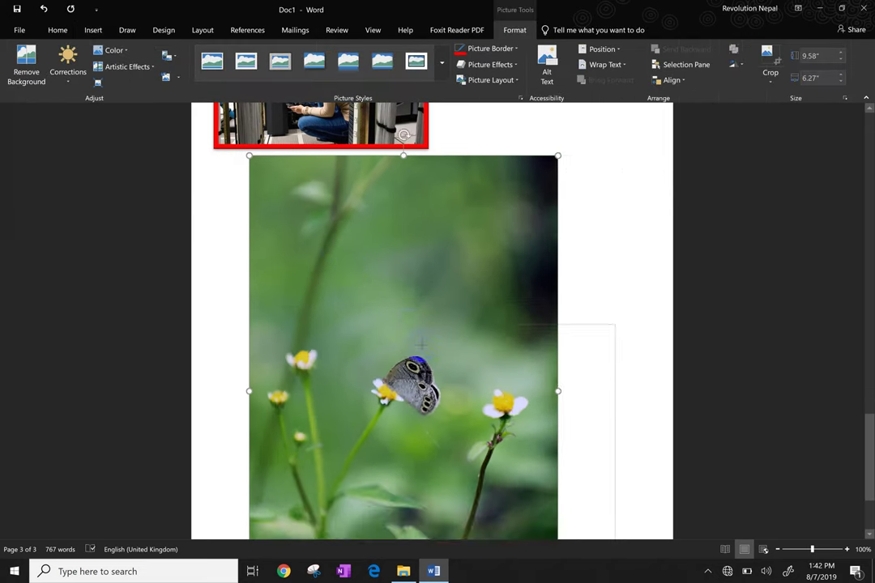
Shrink the butterfly photo to 6.06" by 3.97"
drag(251, 156, 431, 356)
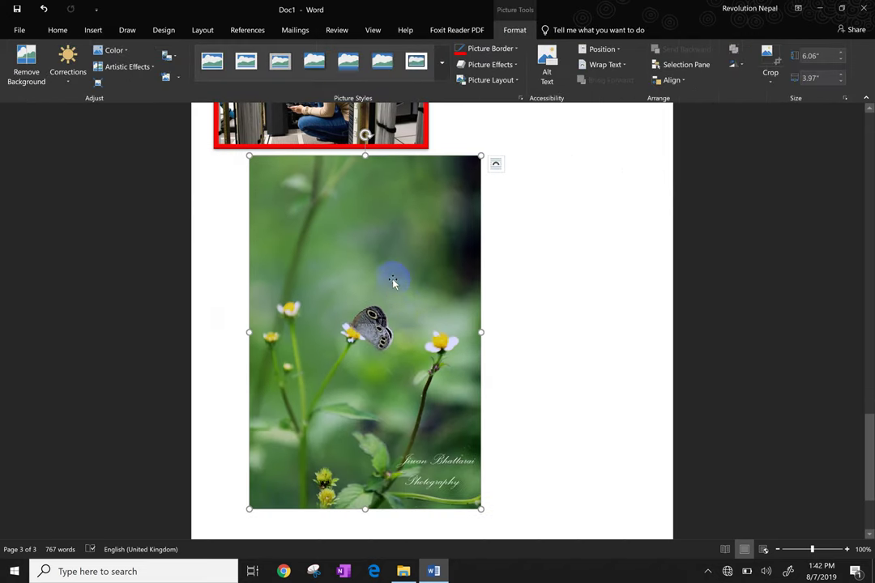
scroll(399, 259, up, 1)
scroll(405, 308, up, 4)
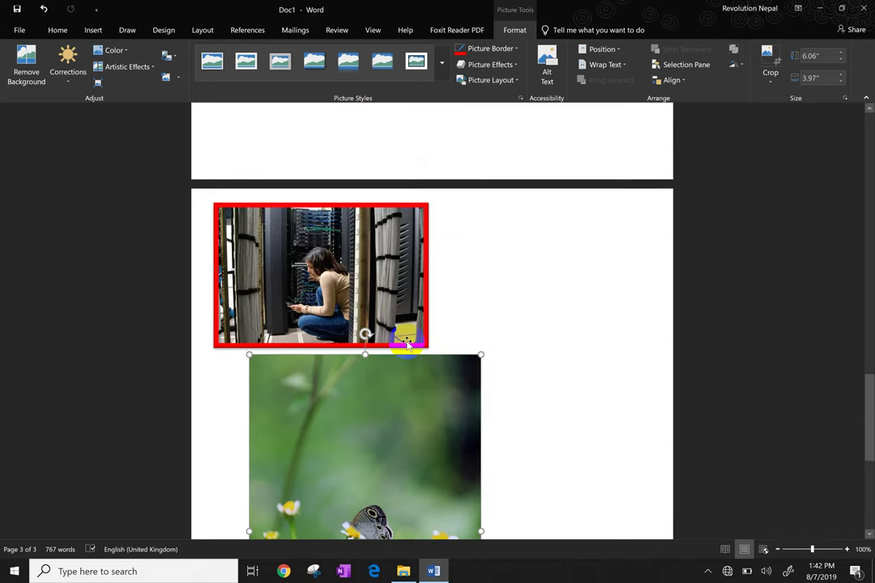
drag(405, 400, 404, 306)
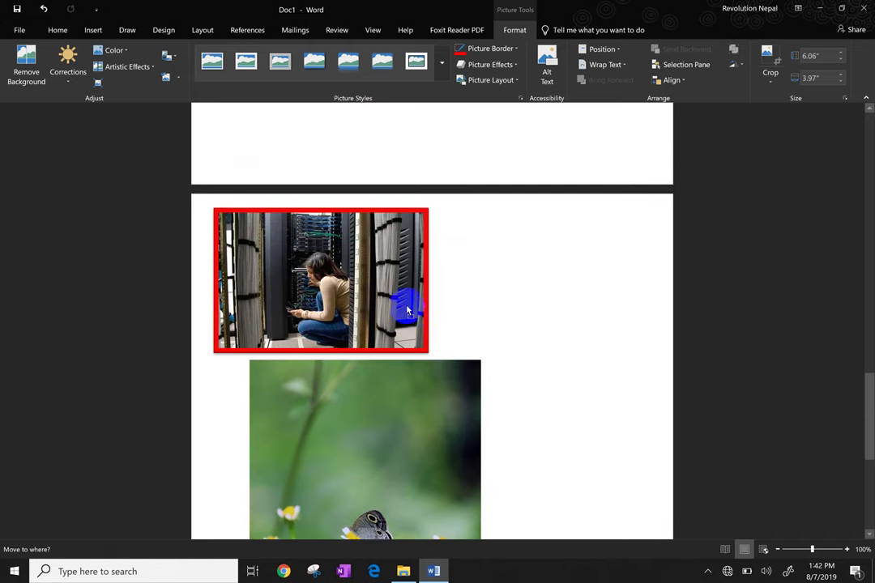
drag(414, 416, 404, 297)
Give the butterfly photo Square text wrapping and move it up over the server picture
click(399, 415)
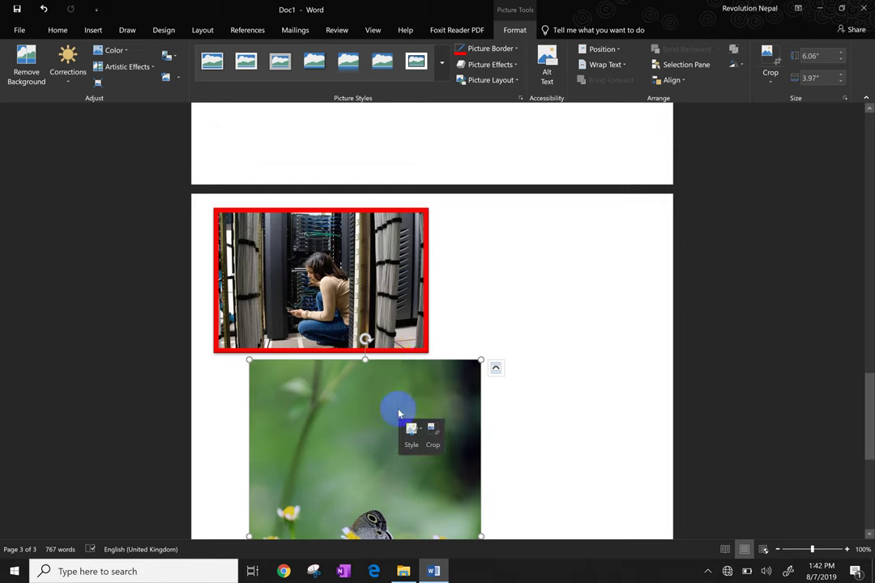
right_click(398, 415)
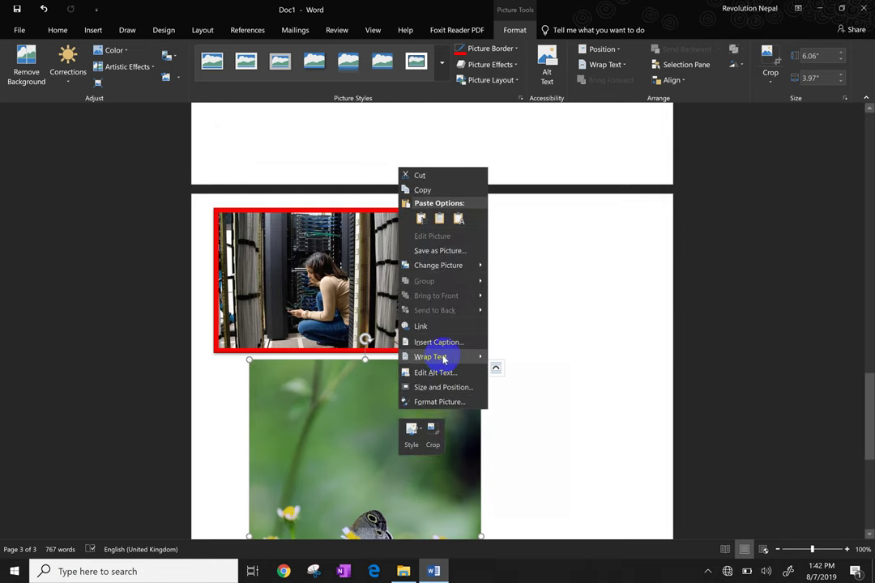
mouse_move(430, 356)
click(516, 371)
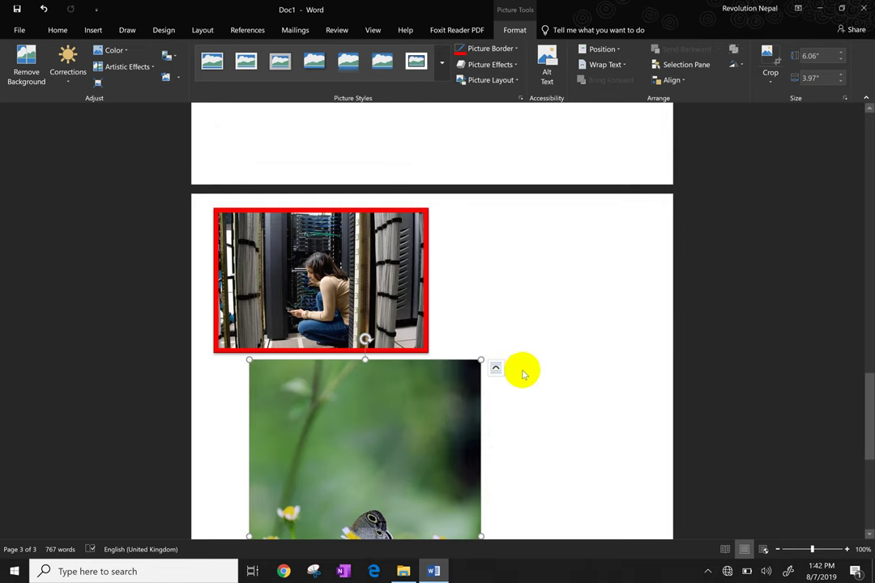
mouse_move(410, 420)
mouse_down()
mouse_move(390, 325)
mouse_move(403, 326)
mouse_up()
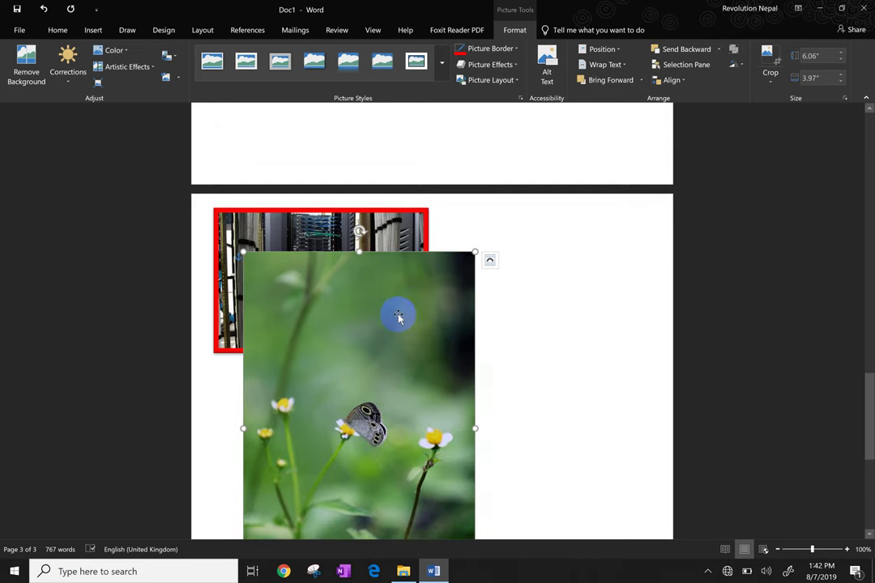
Send the butterfly photo to the back, behind the server picture
right_click(397, 318)
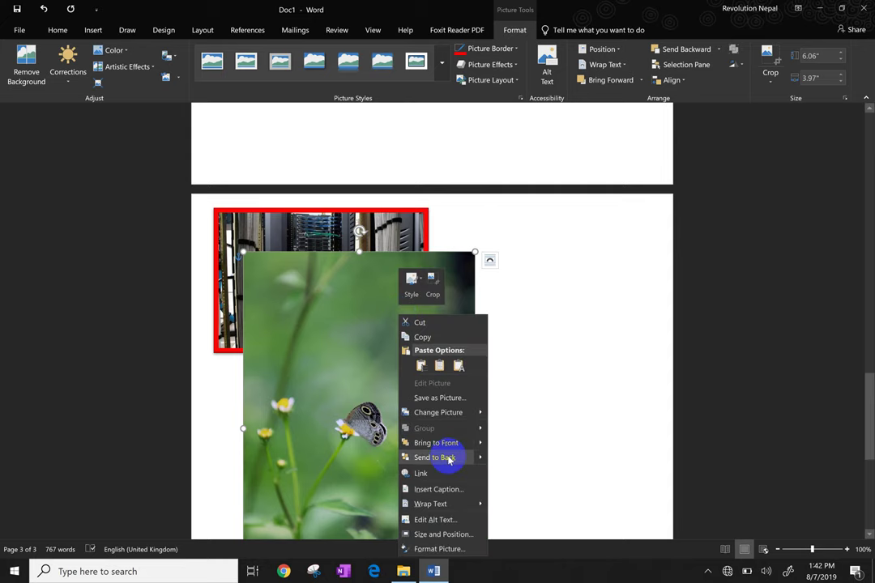
click(483, 459)
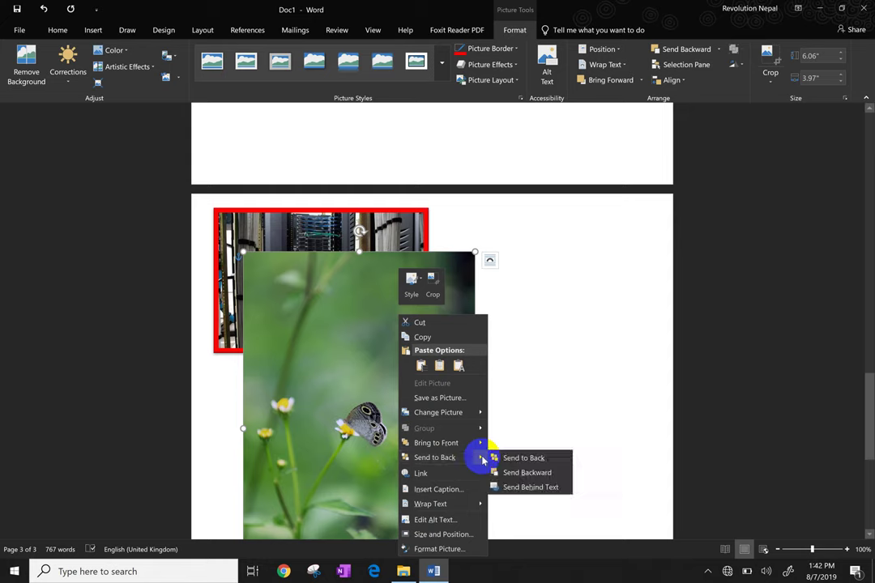
click(486, 459)
click(480, 456)
click(486, 459)
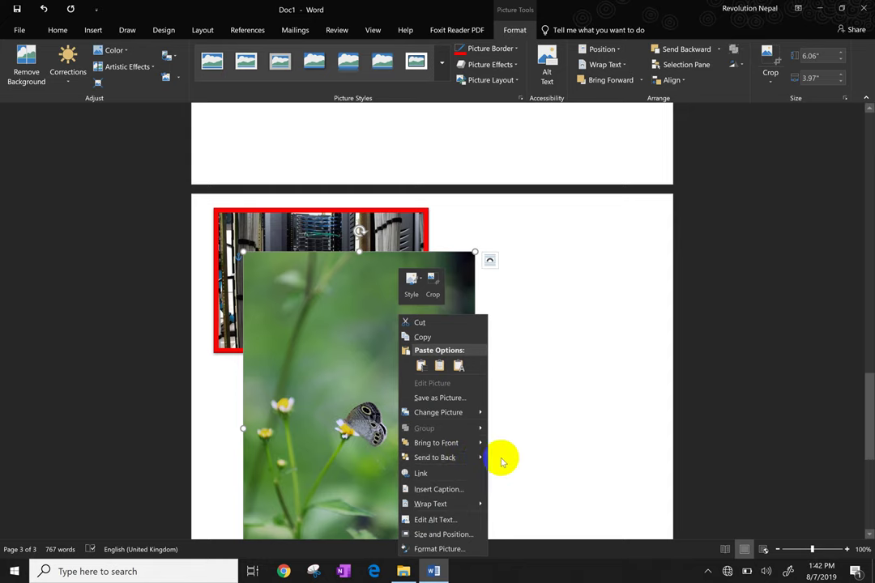
click(486, 459)
click(498, 459)
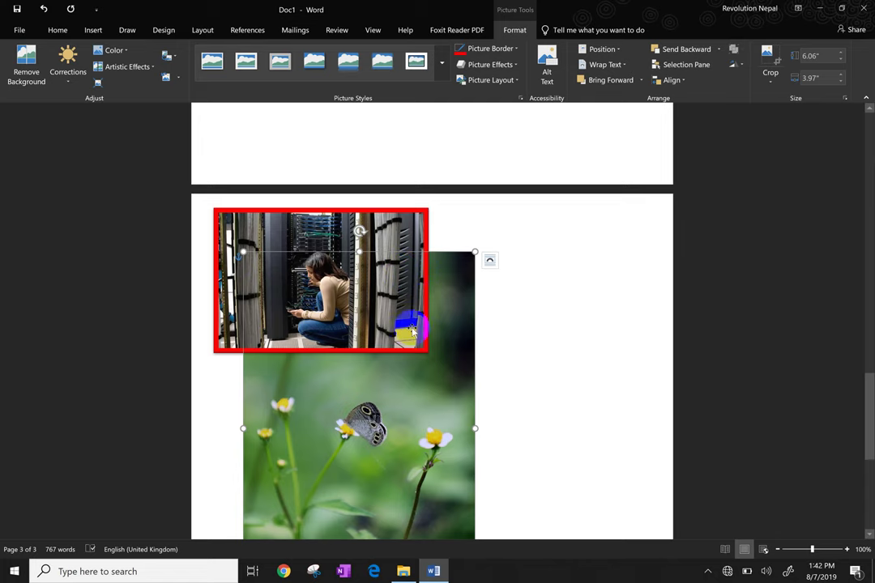
Bring the butterfly photo to the front and place the cursor beside it for filler text
right_click(438, 320)
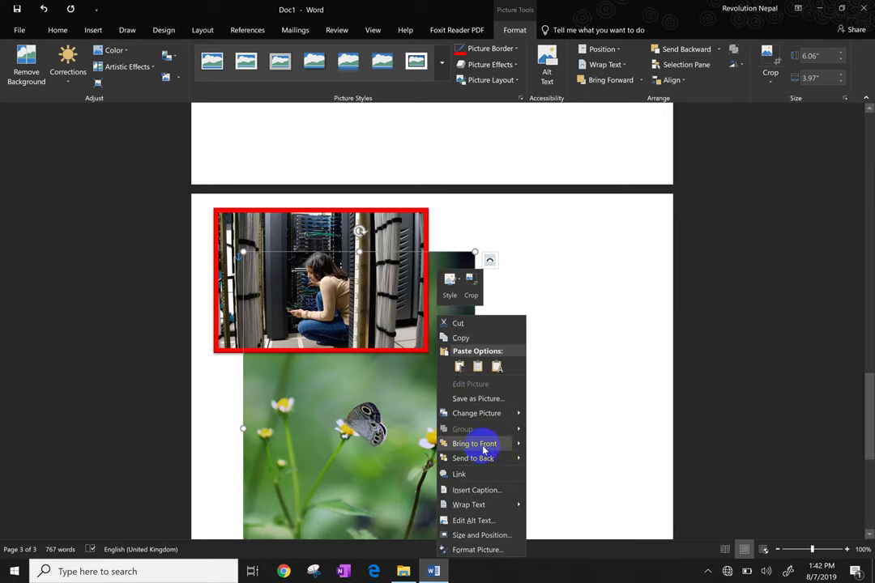
click(535, 446)
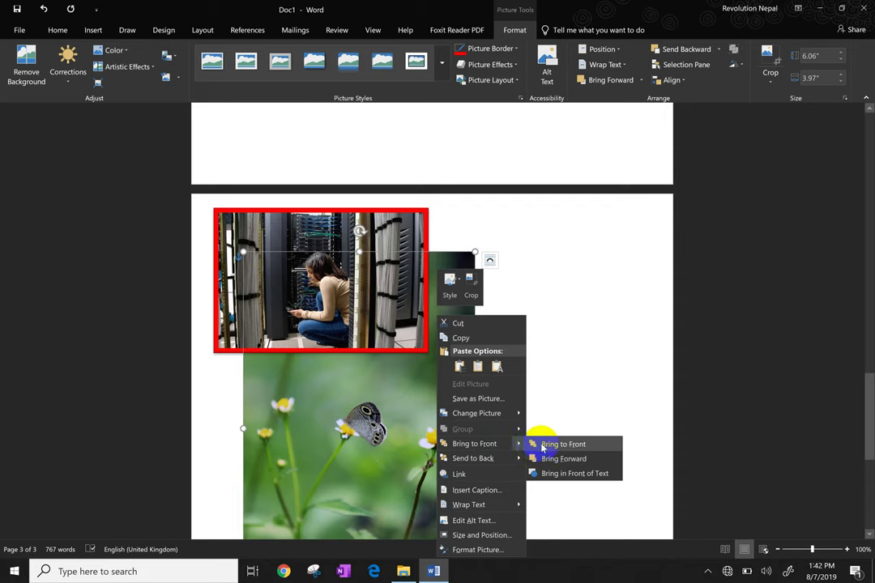
click(542, 446)
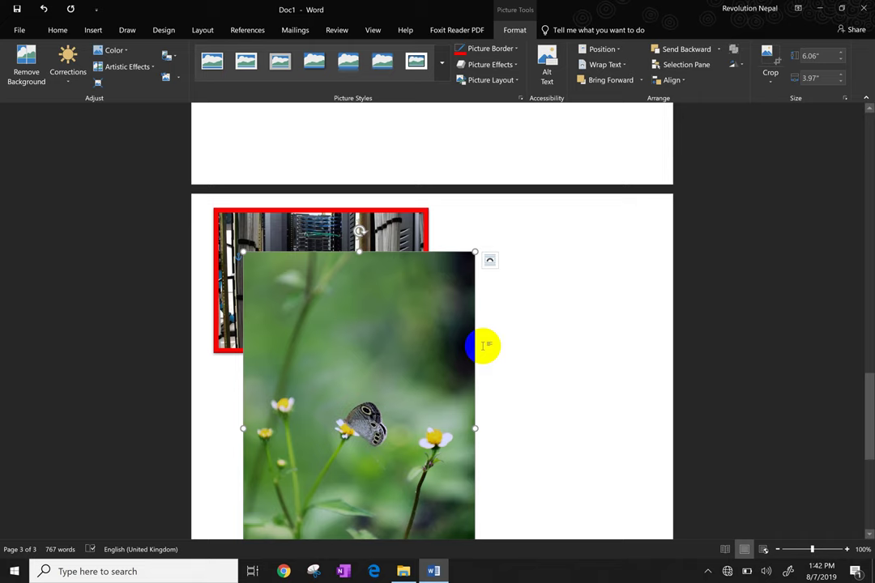
click(513, 268)
text(ahsfkHAODFHlhsidgfaiosghaosfdga)
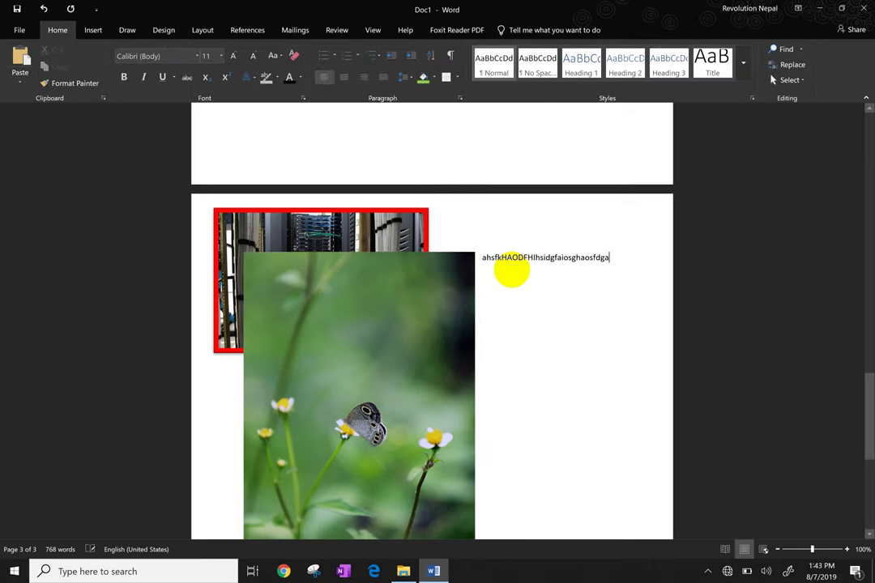
Shift the butterfly photo slightly right along the alignment guide
click(412, 306)
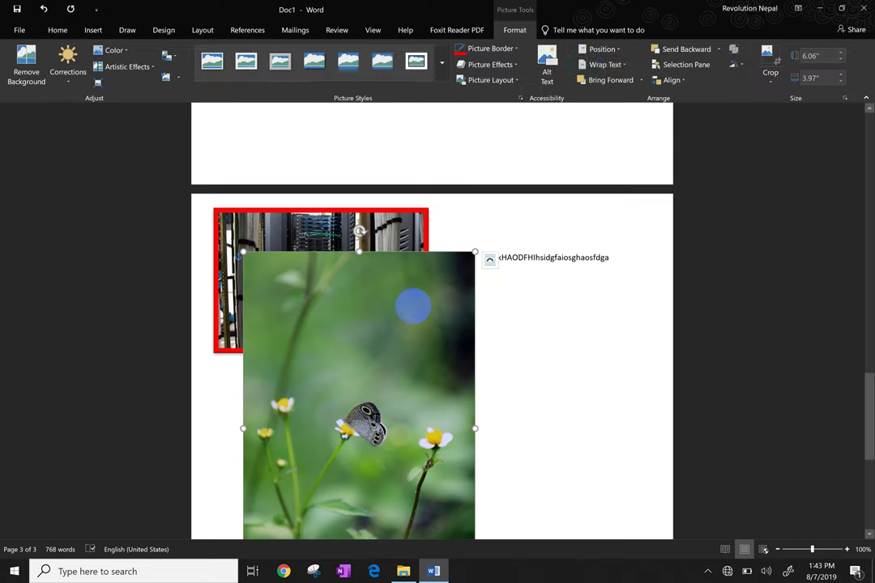
click(557, 75)
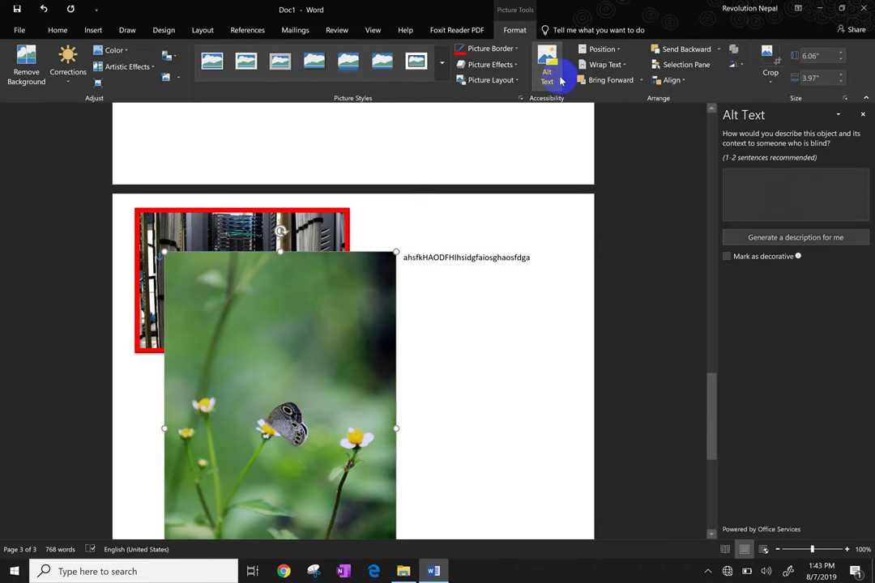
click(560, 79)
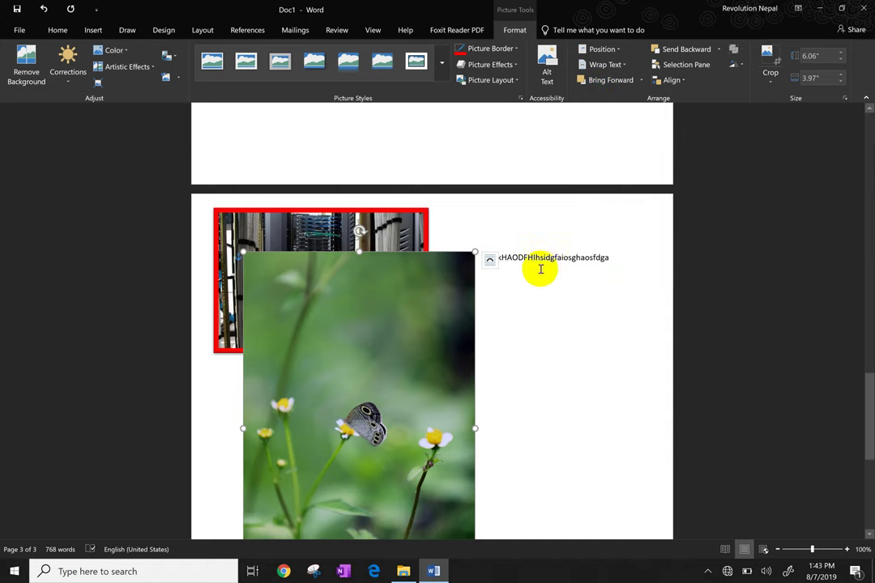
drag(381, 338, 407, 280)
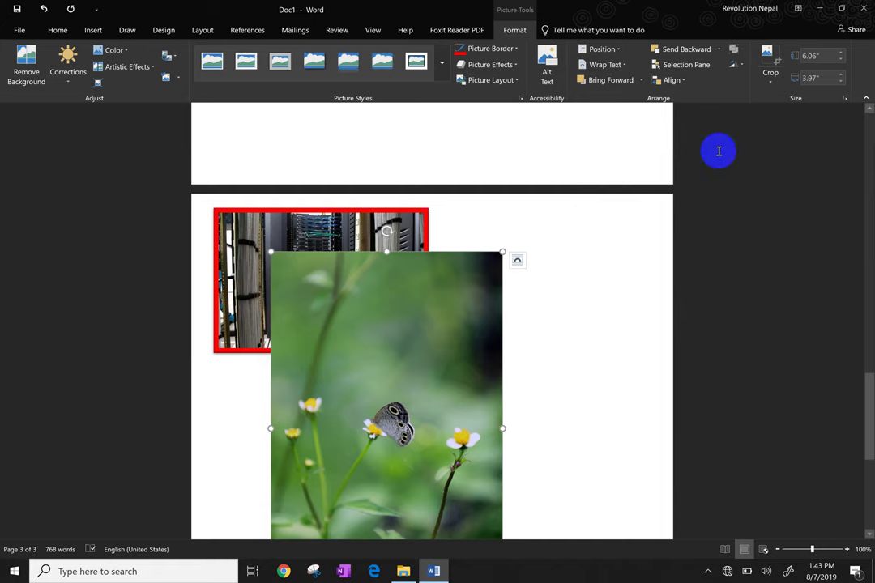
Align the butterfly photo centre, then to the left margin
click(681, 81)
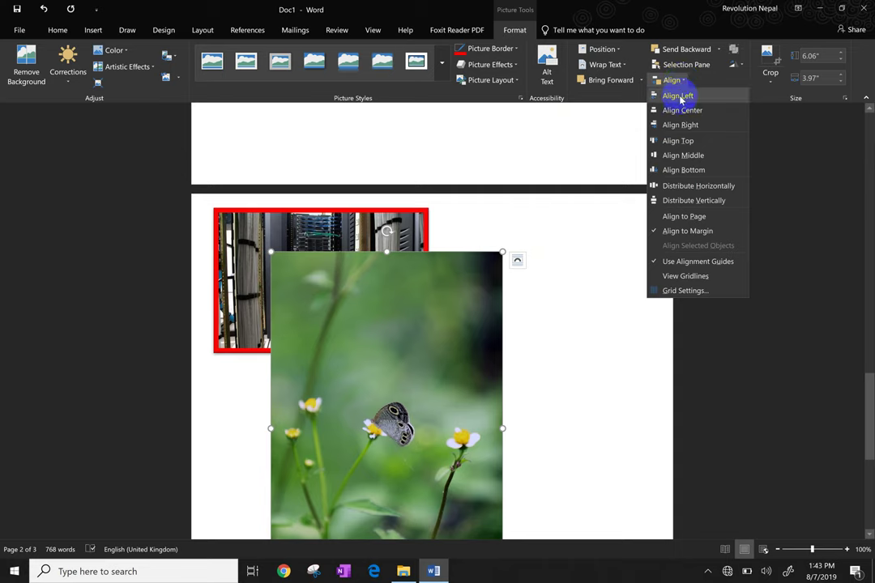
click(681, 110)
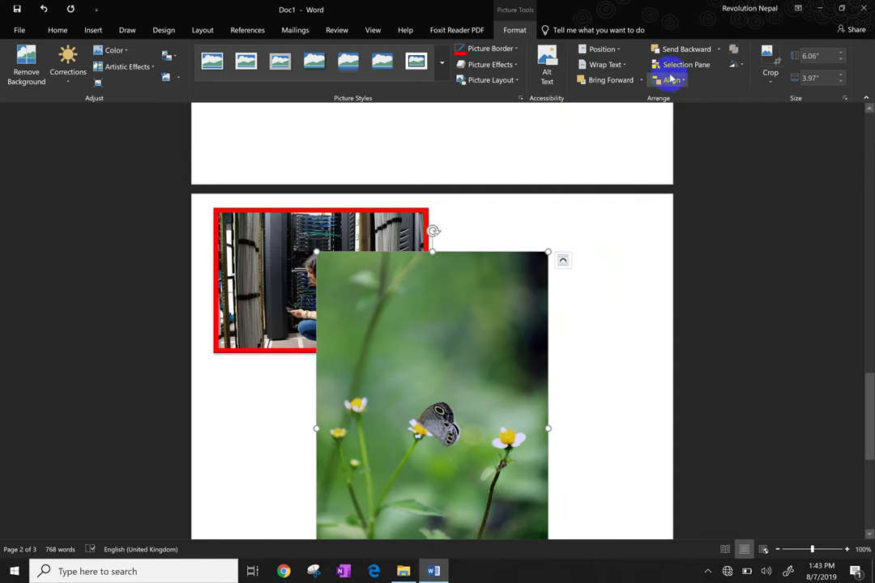
click(672, 80)
click(675, 95)
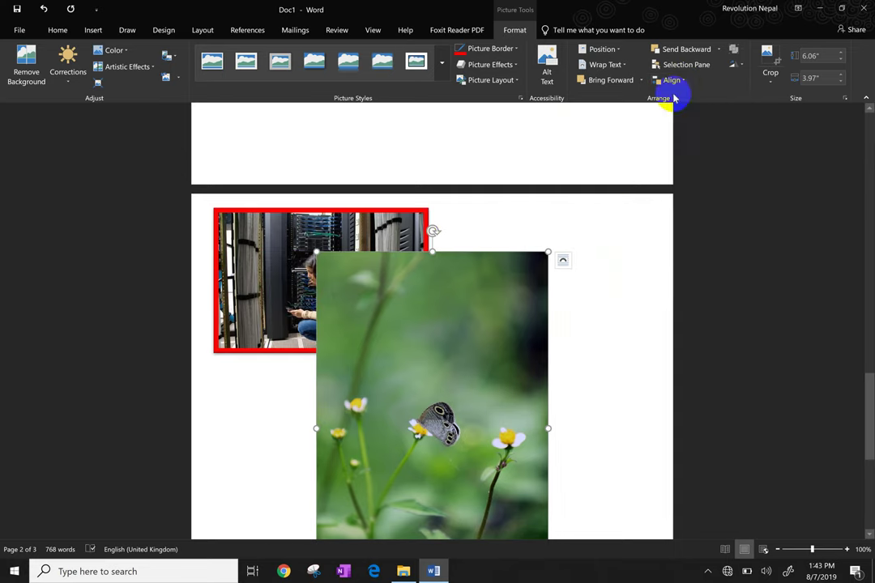
Apply Align Top, then Align Bottom, to the red-bordered server picture
click(411, 239)
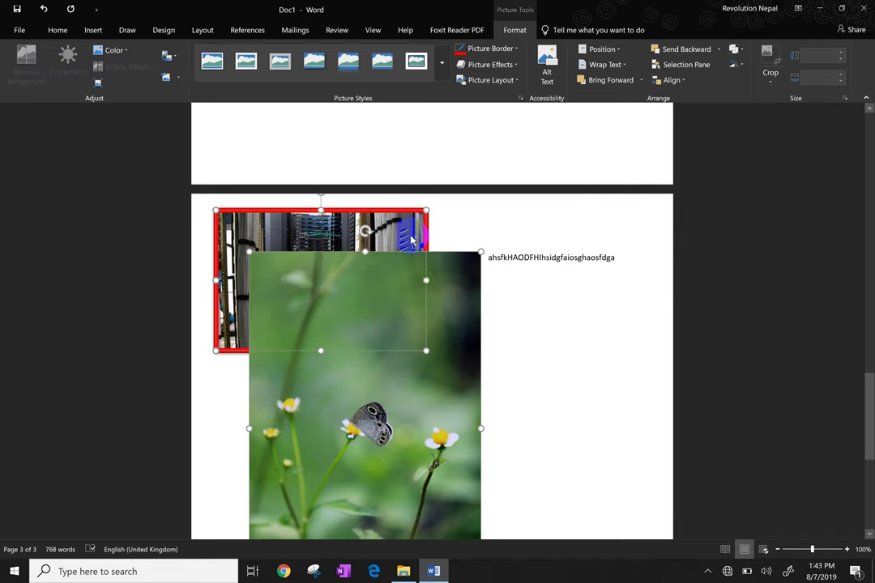
click(679, 80)
click(681, 142)
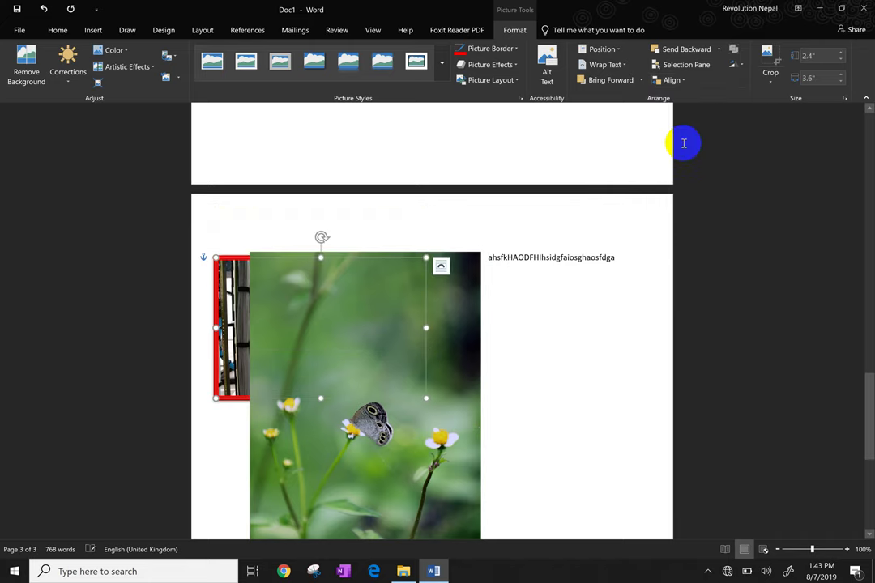
click(674, 80)
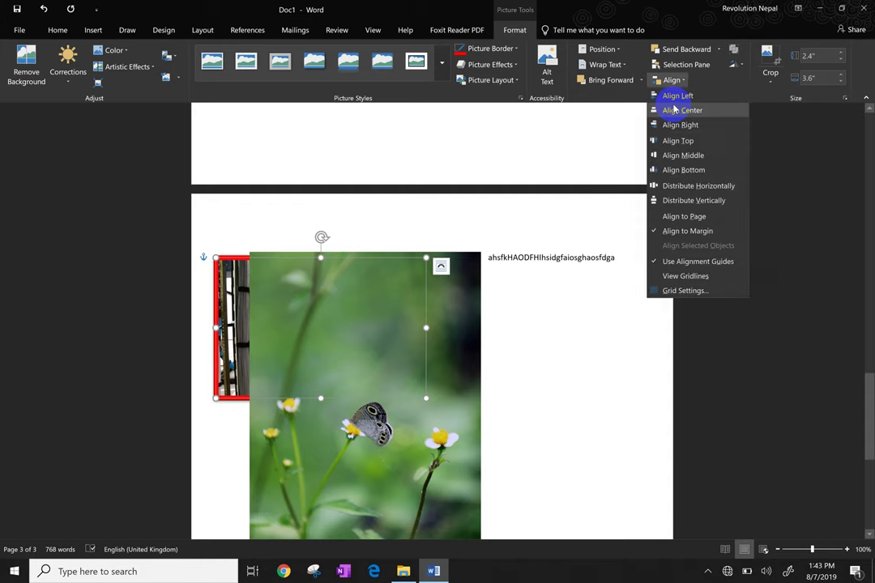
click(663, 170)
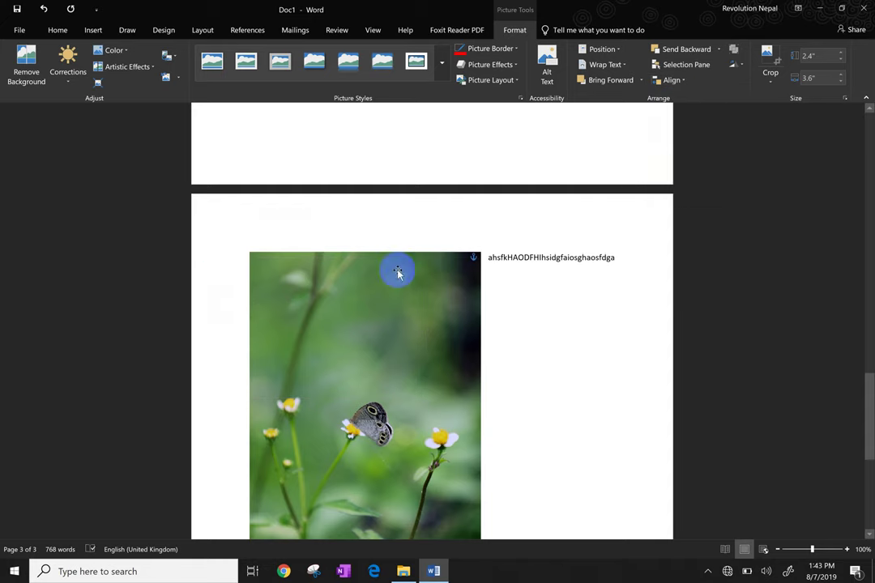
click(671, 81)
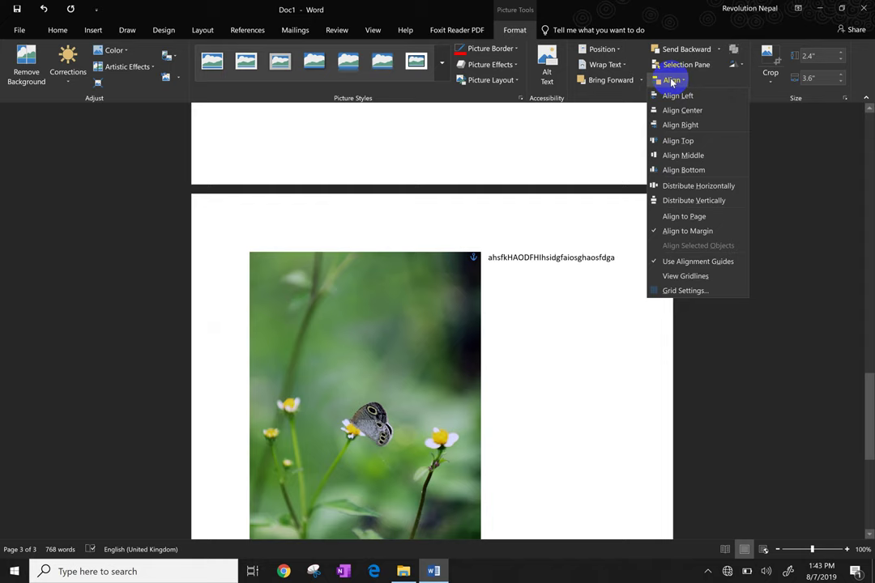
click(685, 170)
Drag the butterfly photo so it sits just beneath the filler text line
mouse_move(361, 335)
mouse_down()
mouse_move(547, 285)
mouse_move(446, 260)
mouse_up()
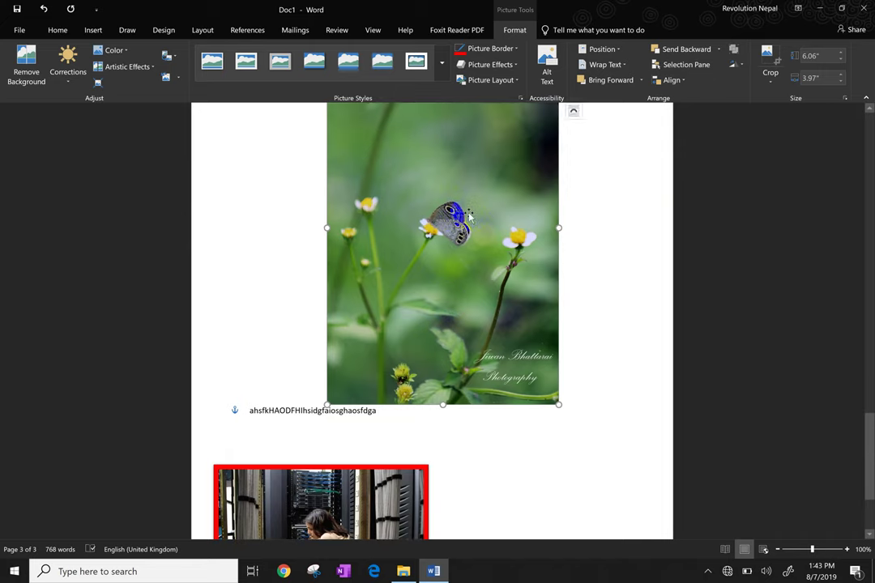
drag(447, 260, 470, 256)
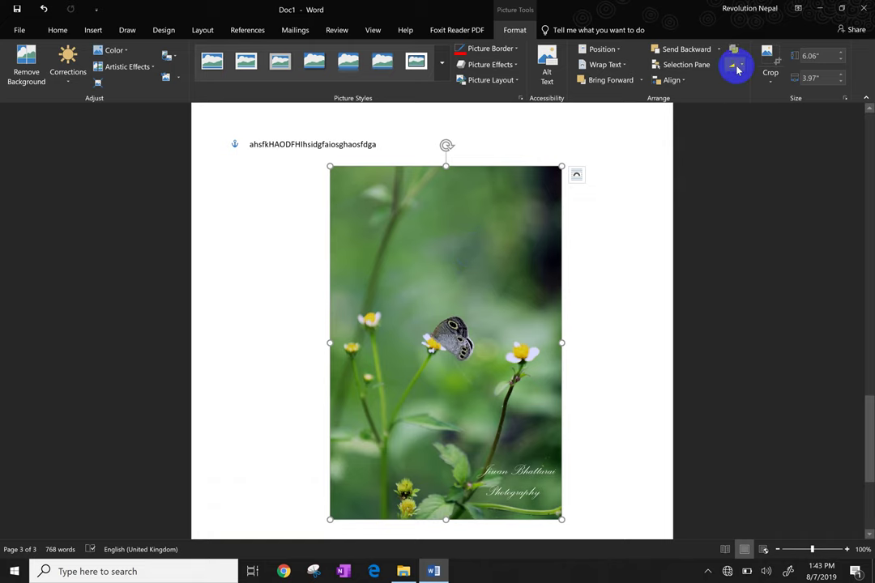
click(736, 64)
click(742, 80)
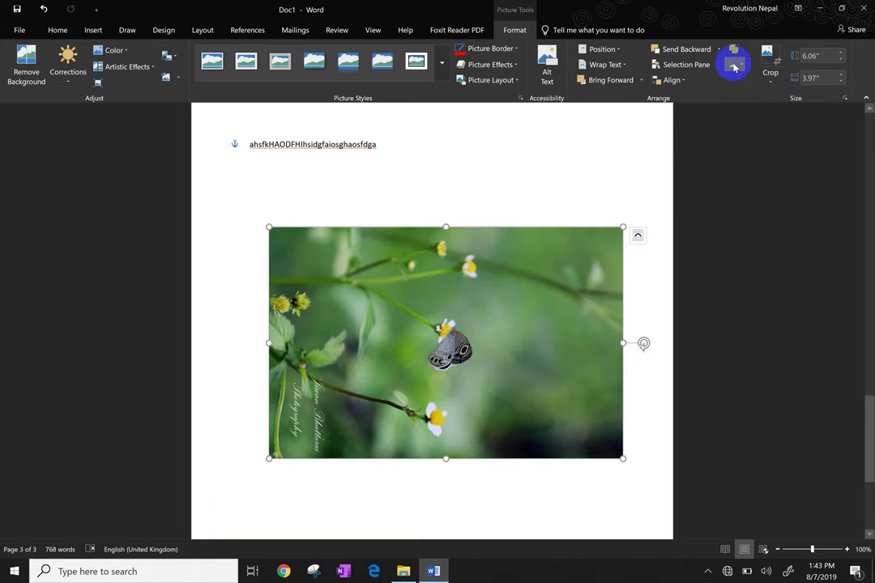
click(733, 65)
click(757, 105)
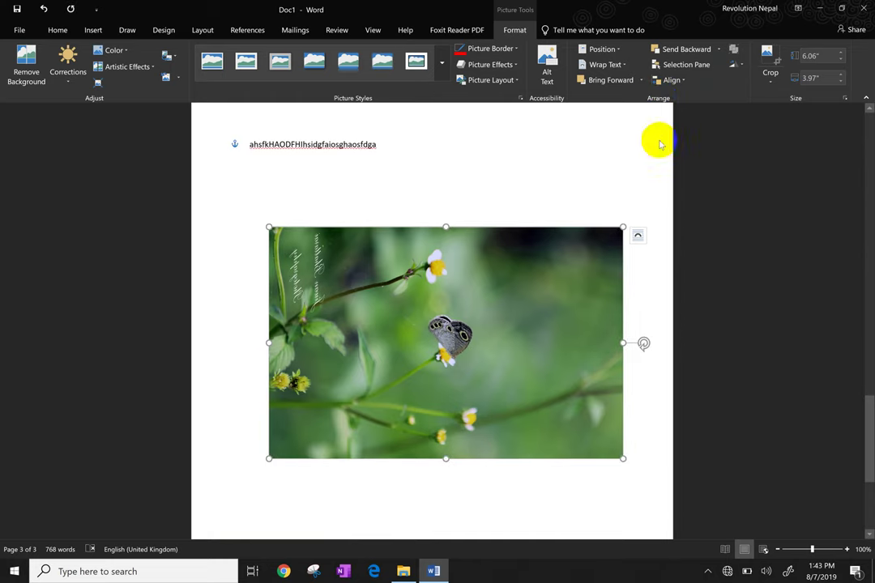
click(732, 66)
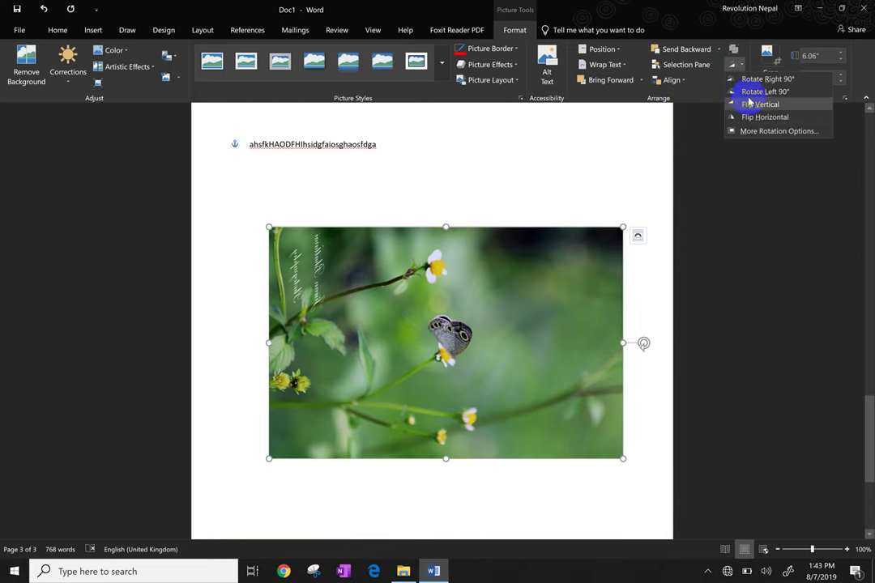
click(410, 313)
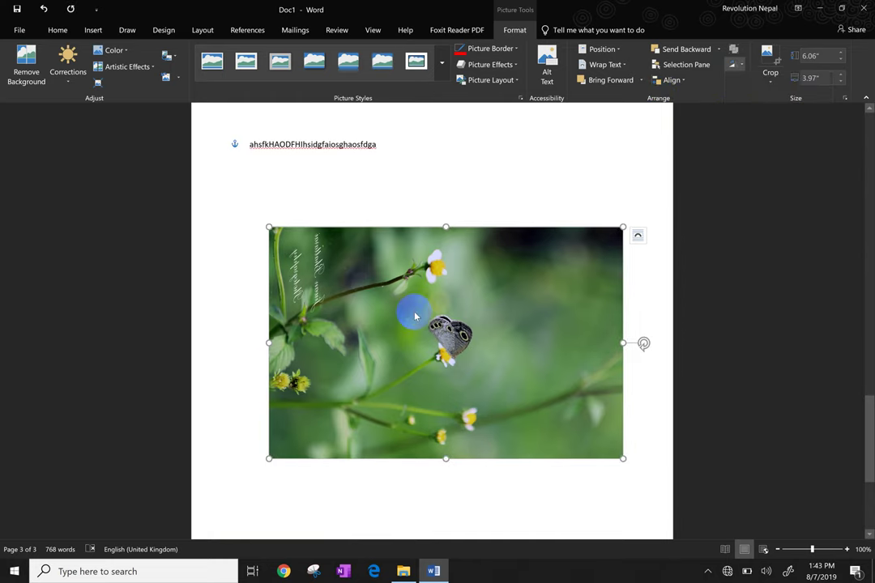
key(ctrl+z)
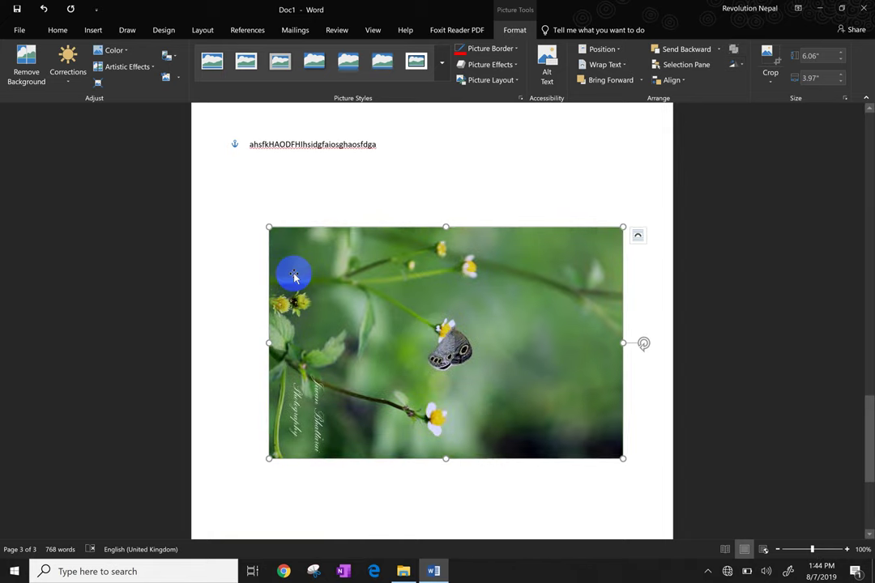
drag(638, 342, 546, 201)
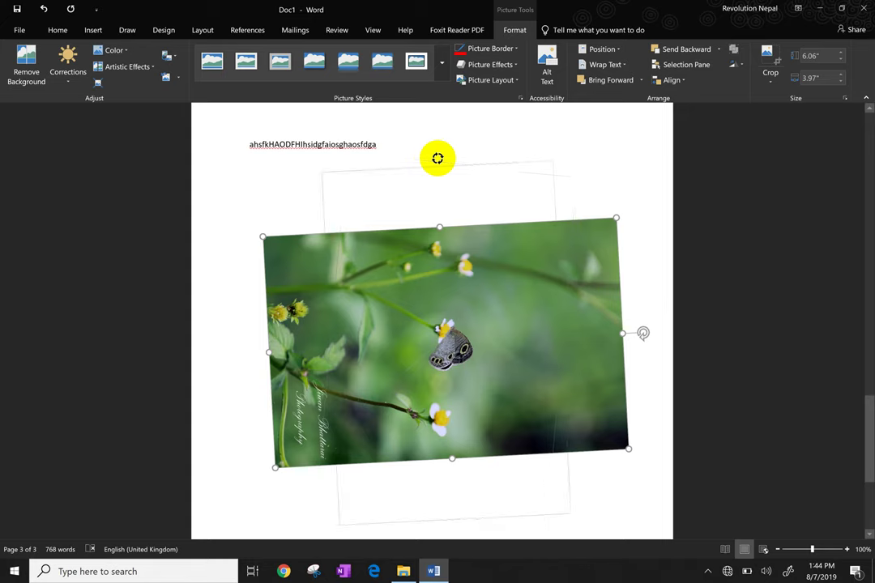
mouse_move(546, 201)
mouse_down()
mouse_move(434, 157)
mouse_move(447, 155)
mouse_up()
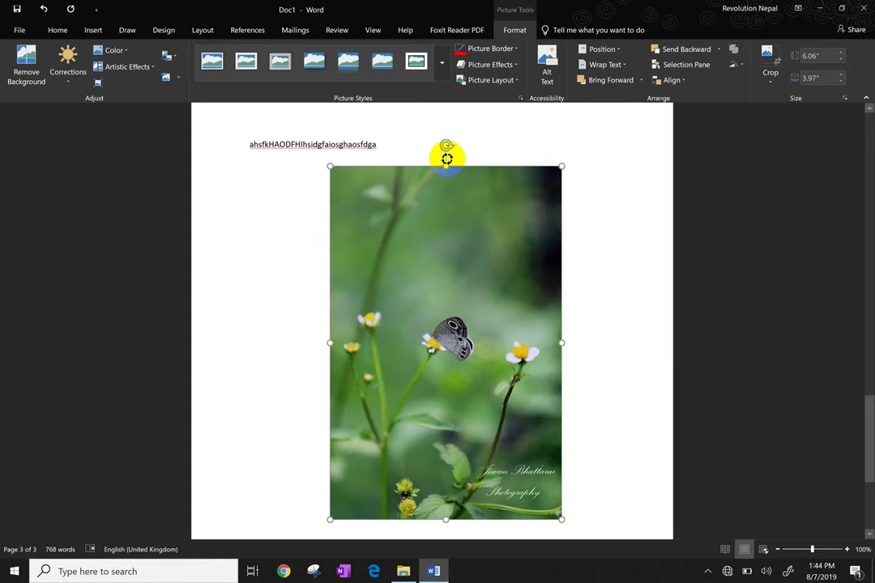
click(635, 345)
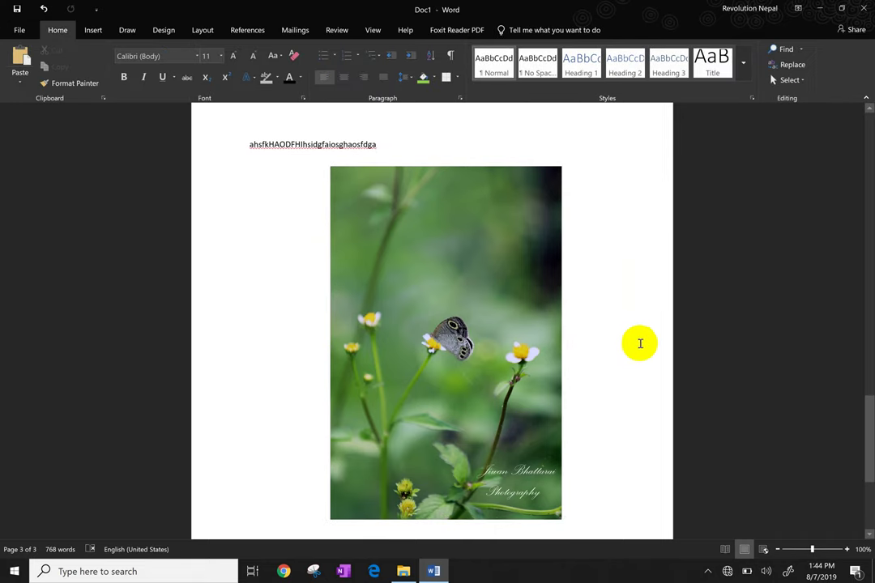
Crop the top off the butterfly photo so it measures about 3.99" by 3.98"
click(91, 31)
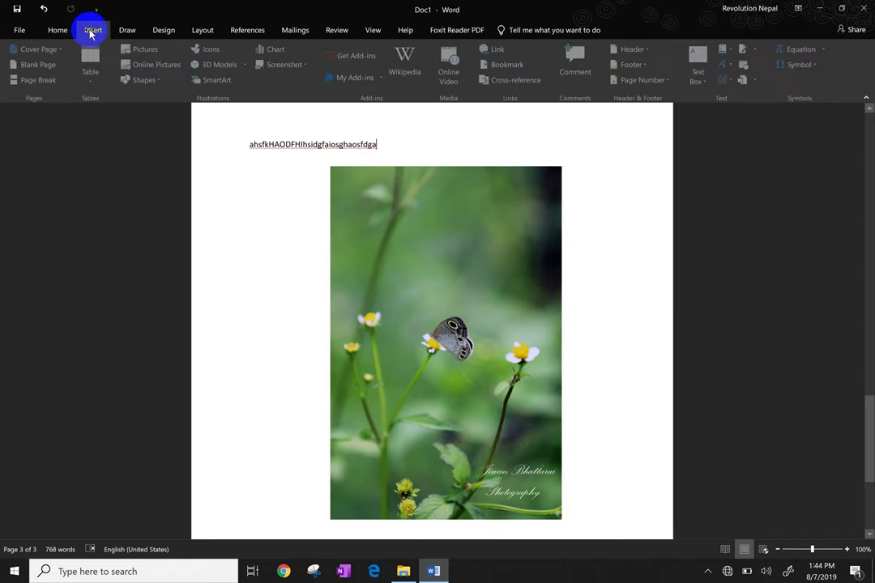
click(398, 295)
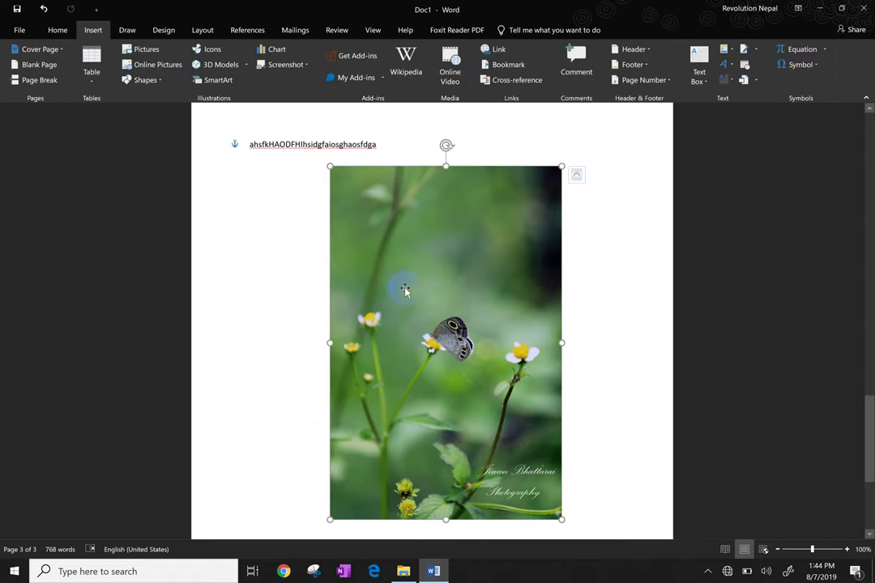
double_click(405, 290)
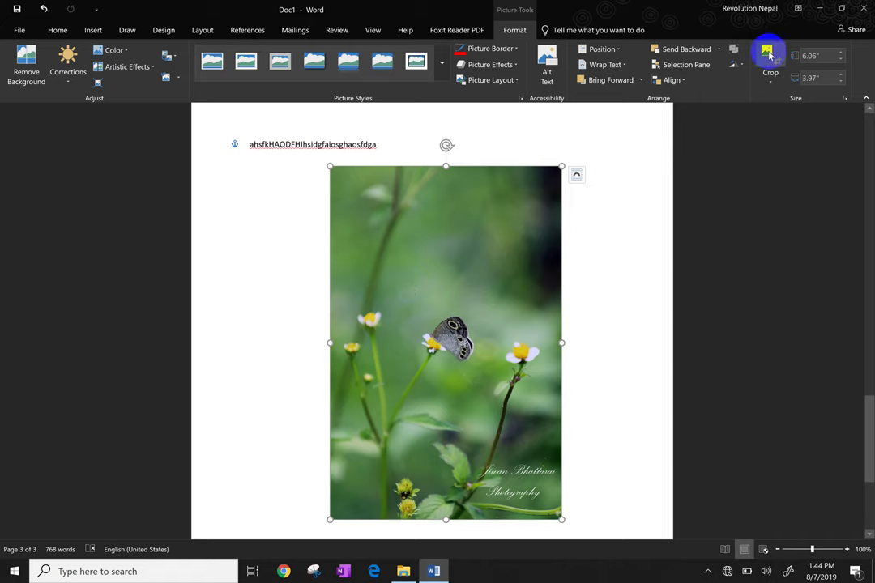
click(769, 54)
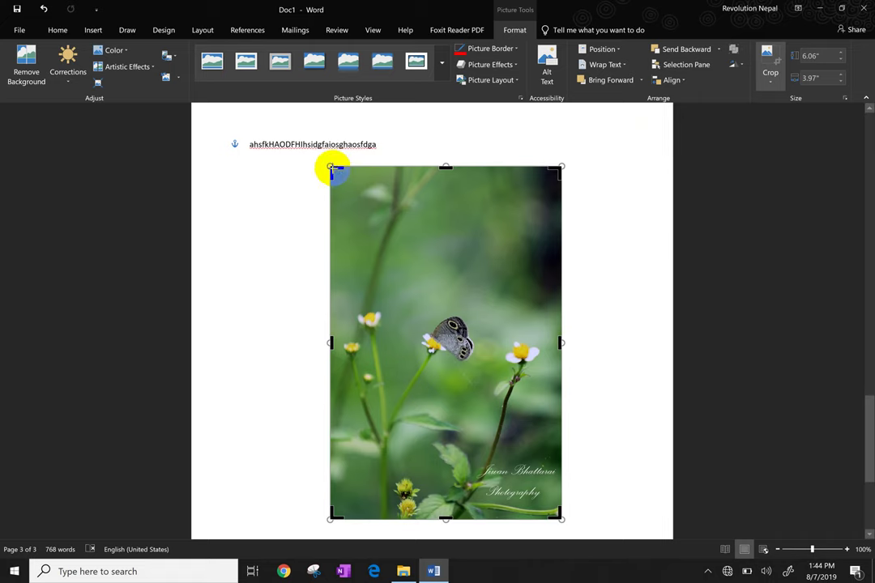
mouse_move(330, 168)
mouse_down()
mouse_move(313, 287)
mouse_move(327, 286)
mouse_up()
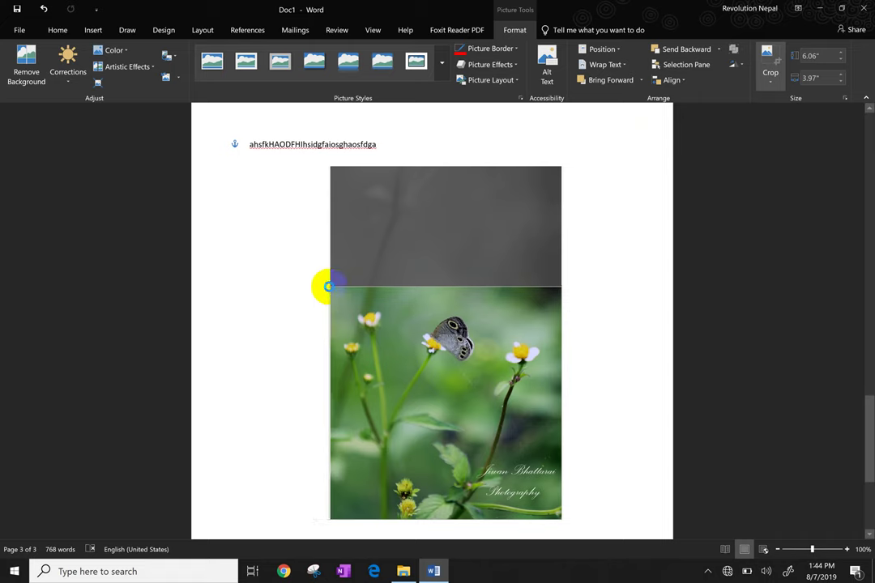
drag(328, 286, 330, 289)
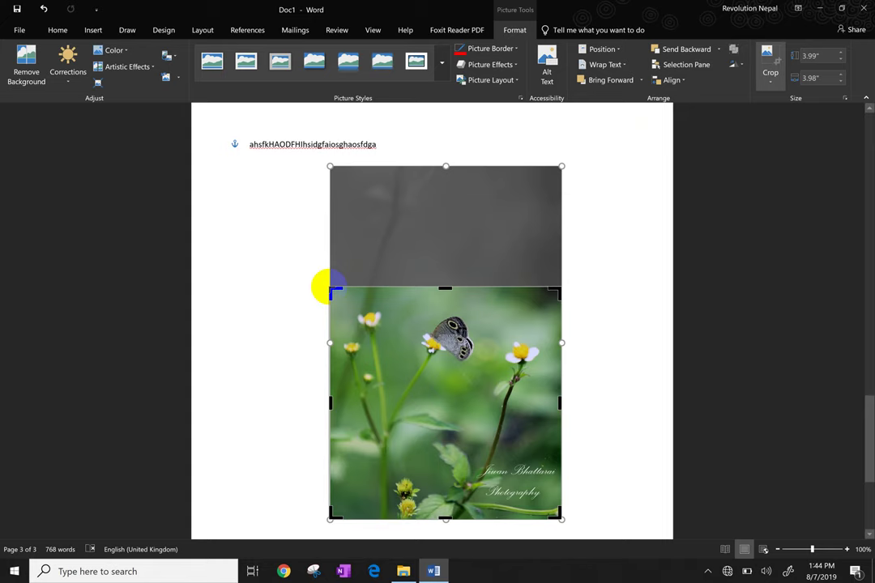
click(323, 289)
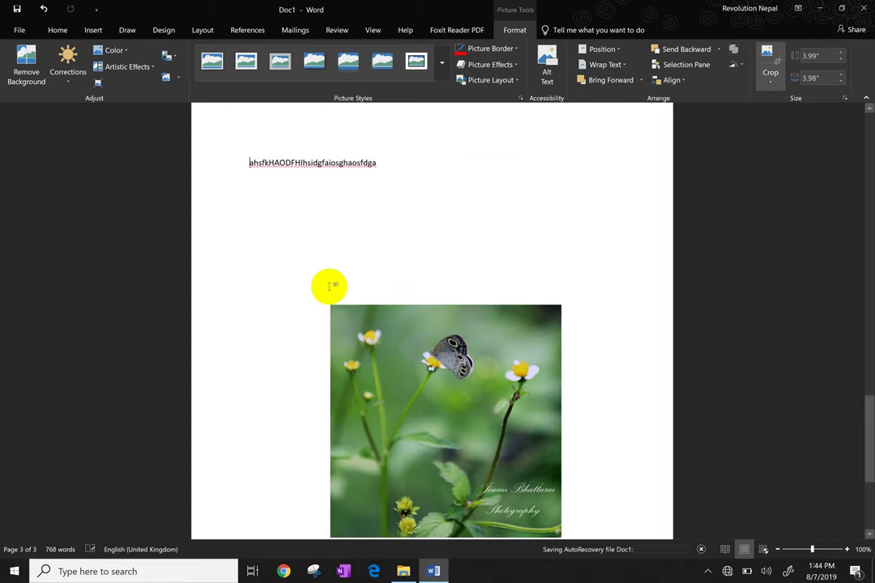
scroll(415, 344, down, 2)
Move the butterfly photo up to sit just below the text line
scroll(416, 344, down, 2)
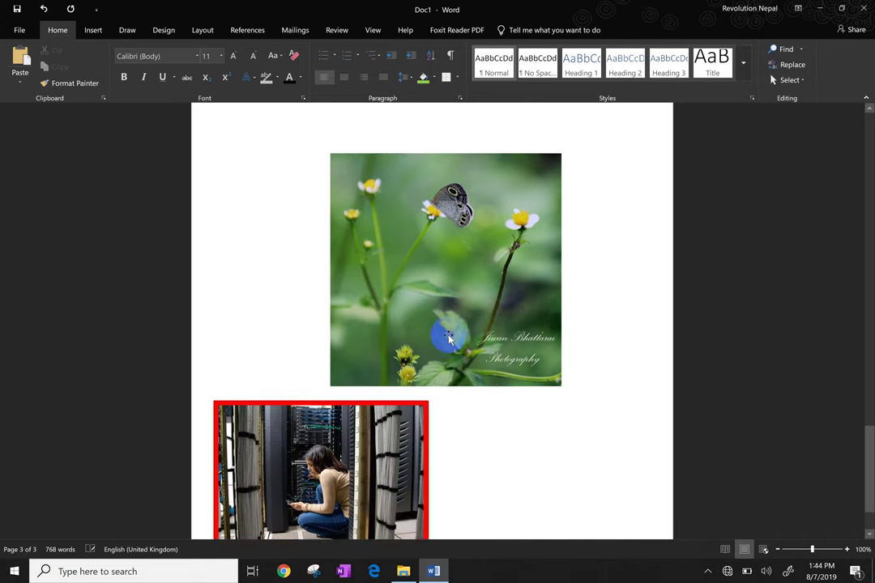
scroll(458, 323, up, 3)
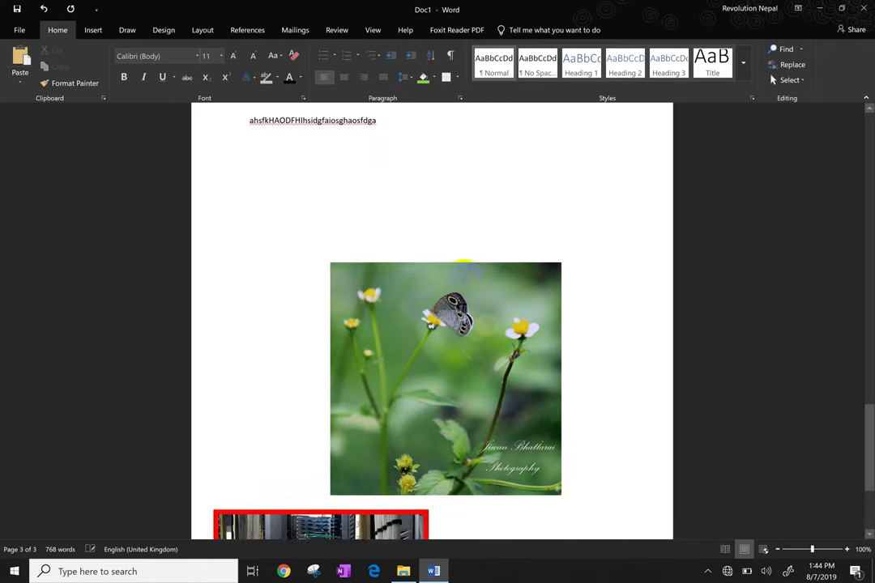
click(456, 323)
scroll(458, 323, up, 2)
click(458, 323)
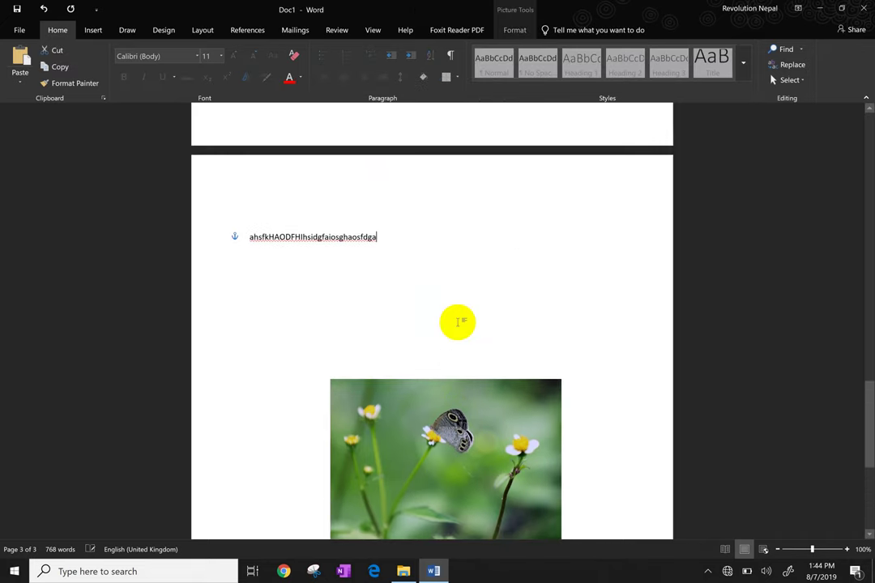
drag(438, 405, 436, 274)
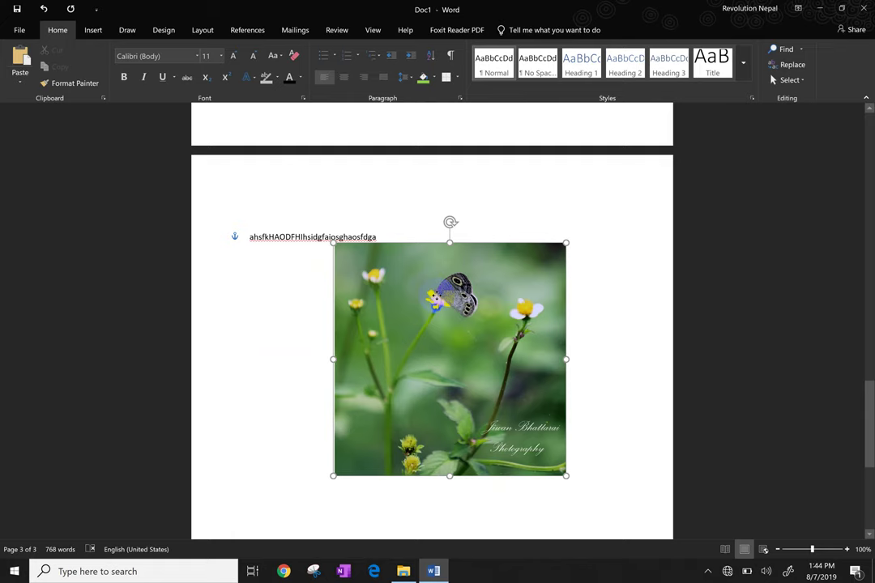
drag(435, 297, 435, 314)
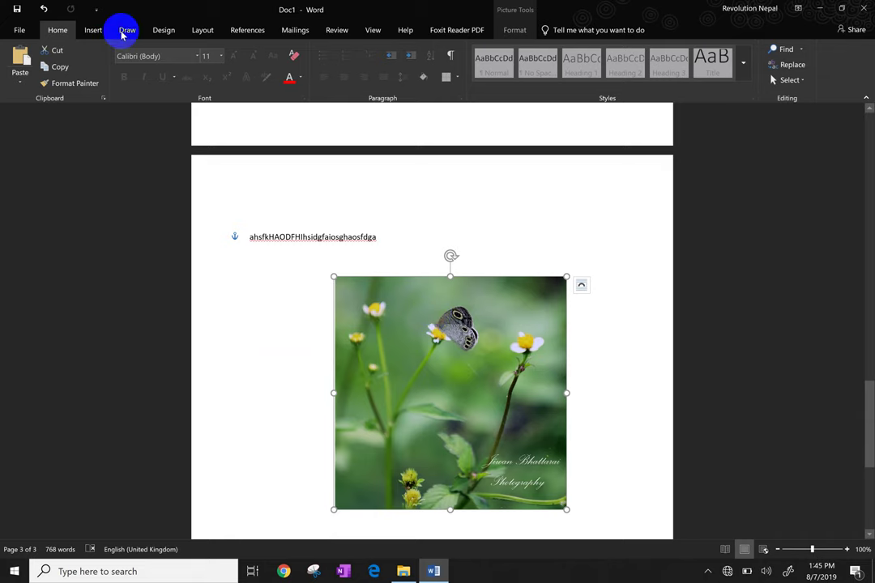
Delete the butterfly photo and the red-bordered server-room photo
click(95, 30)
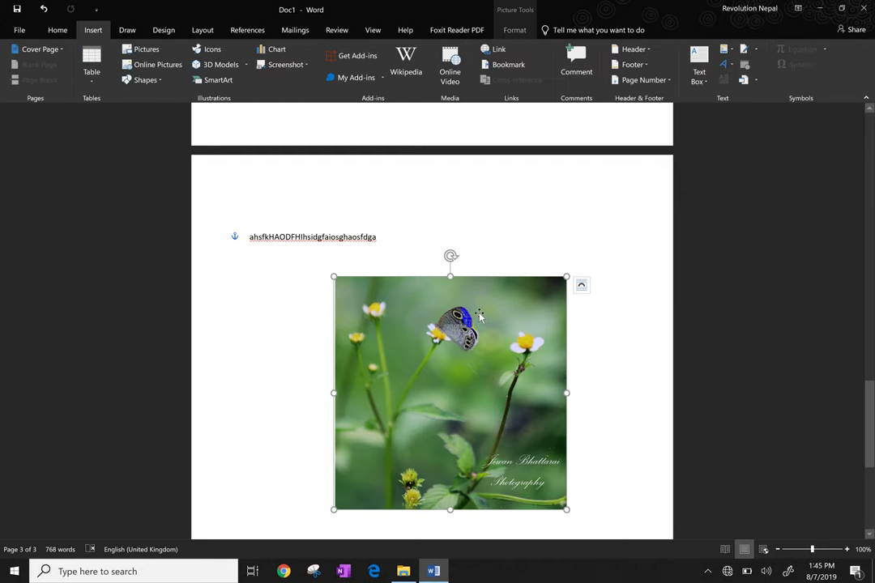
key(Delete)
scroll(478, 429, down, 2)
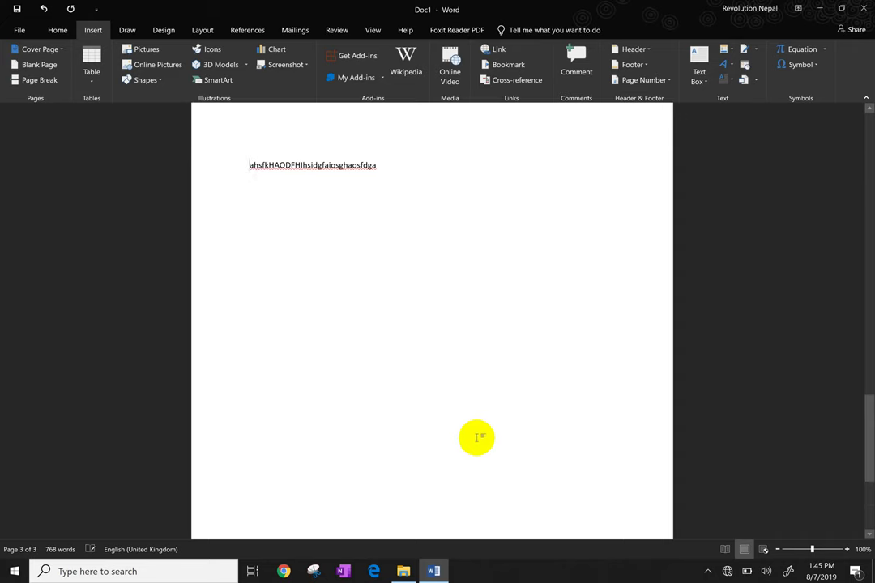
scroll(476, 437, down, 5)
click(353, 442)
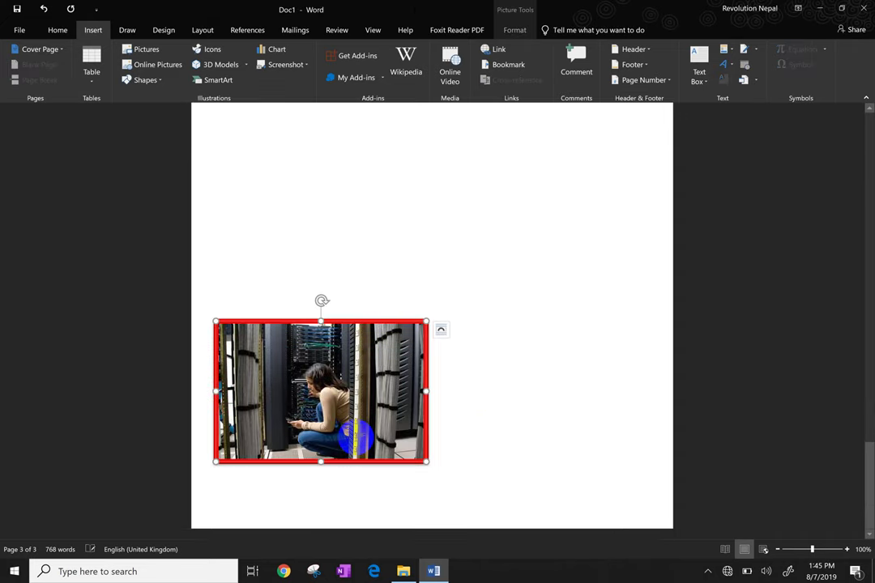
key(Delete)
scroll(340, 243, up, 3)
scroll(297, 236, up, 1)
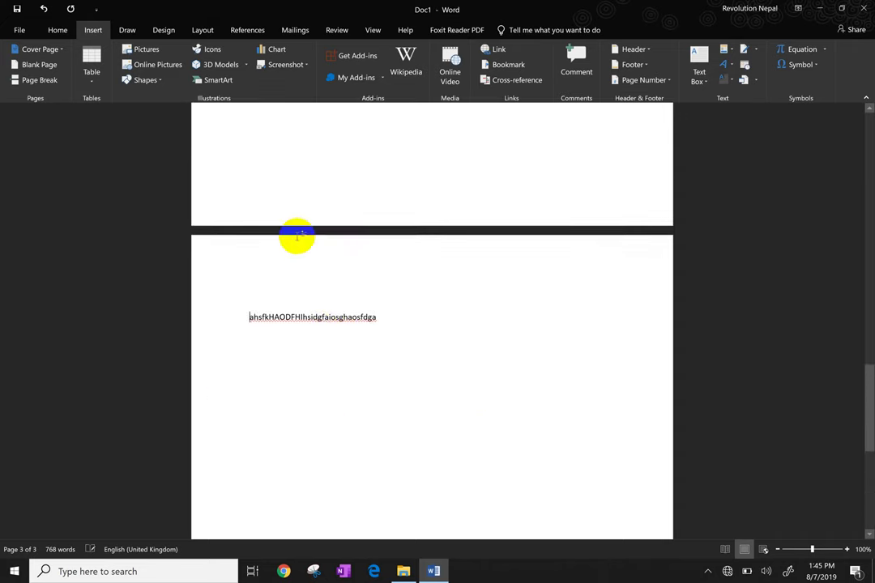
scroll(297, 235, up, 1)
scroll(291, 244, up, 3)
scroll(297, 246, down, 1)
scroll(297, 243, down, 3)
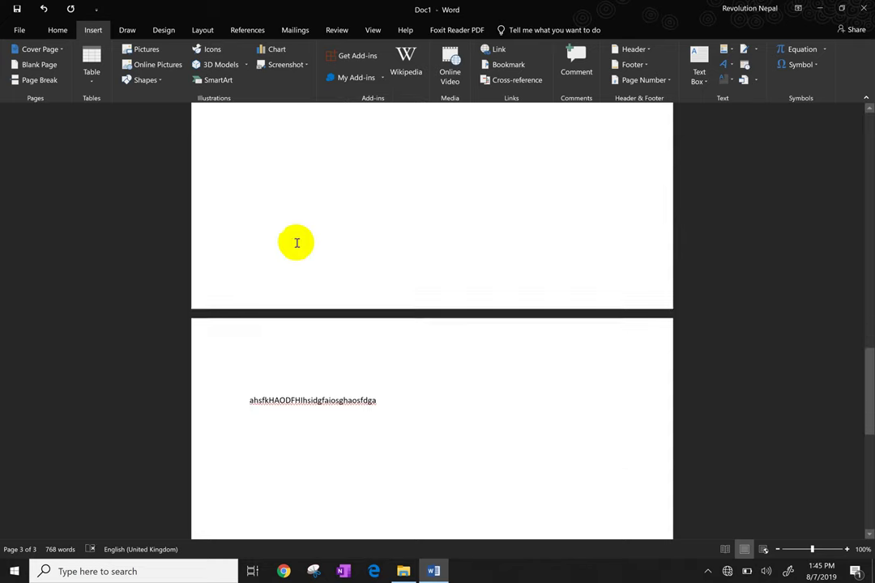
Pick the Isosceles Triangle from the Shapes gallery
click(158, 82)
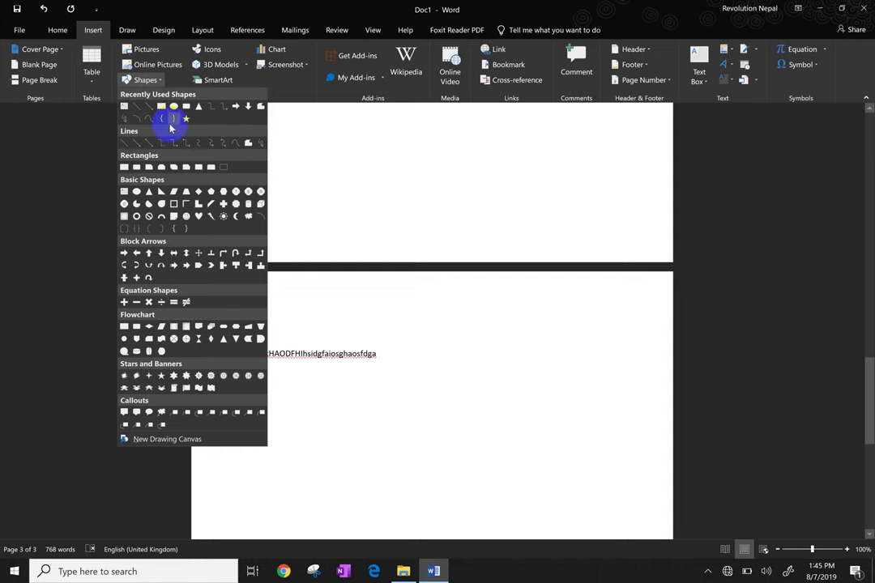
click(199, 112)
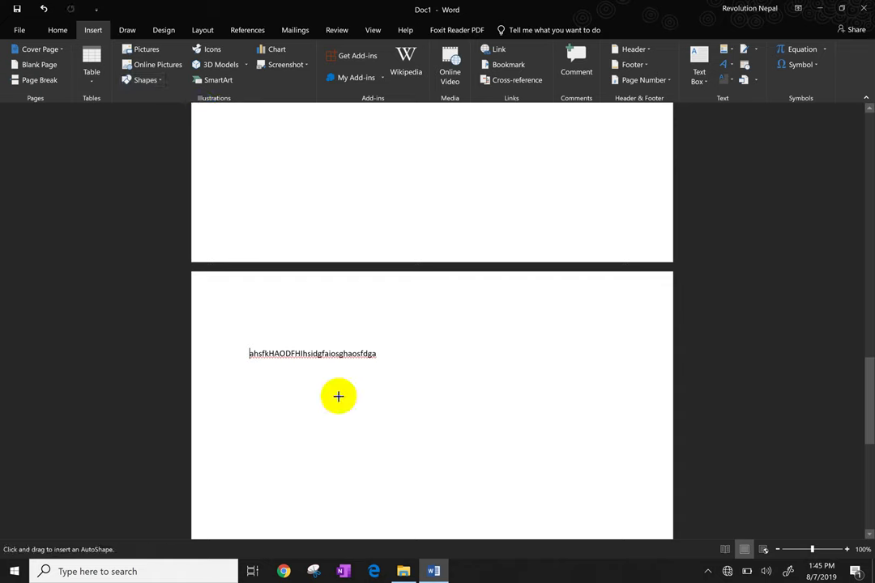
Draw a triangle below the text line and a 1.41" by 1.48" heart to its right
mouse_move(338, 396)
mouse_down()
mouse_move(380, 498)
mouse_move(402, 501)
mouse_up()
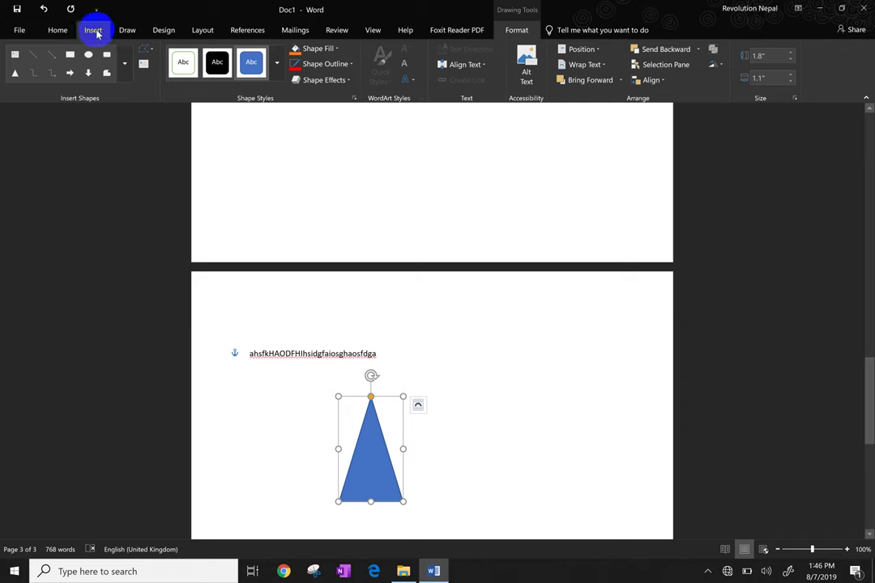
click(94, 31)
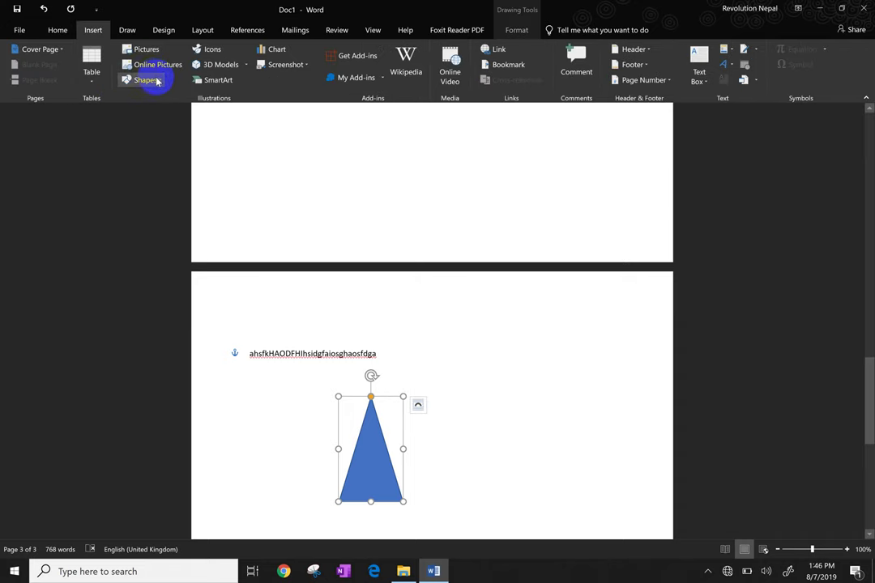
click(146, 80)
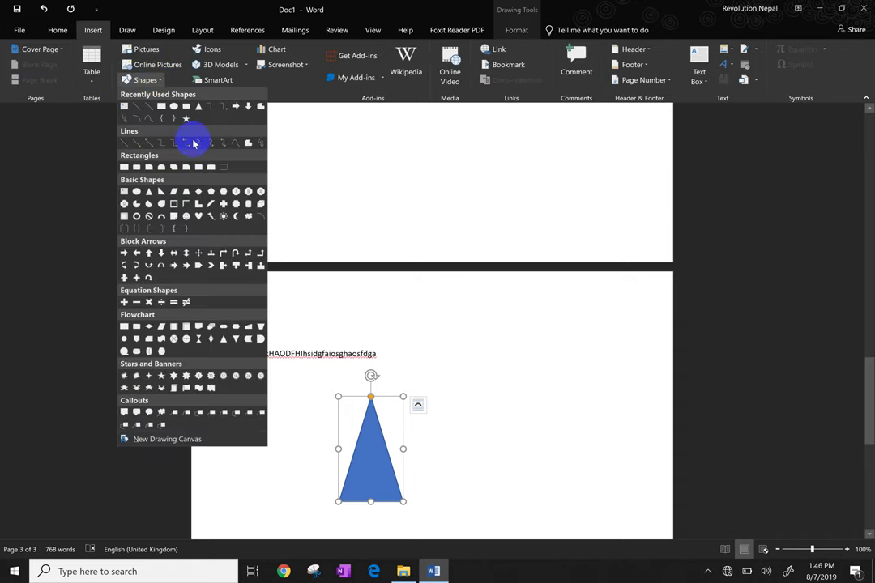
click(200, 218)
drag(496, 336, 582, 418)
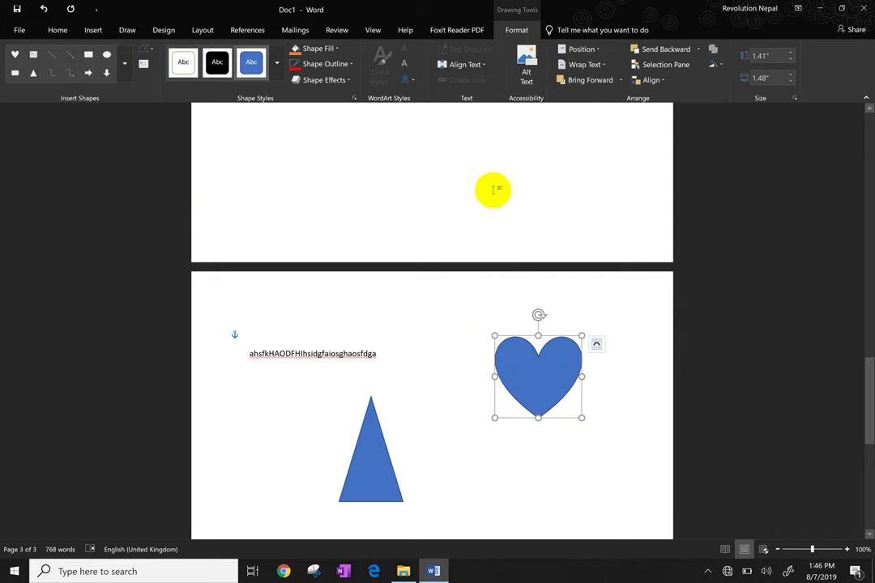
Delete the stray gibberish text line together with the triangle
click(368, 421)
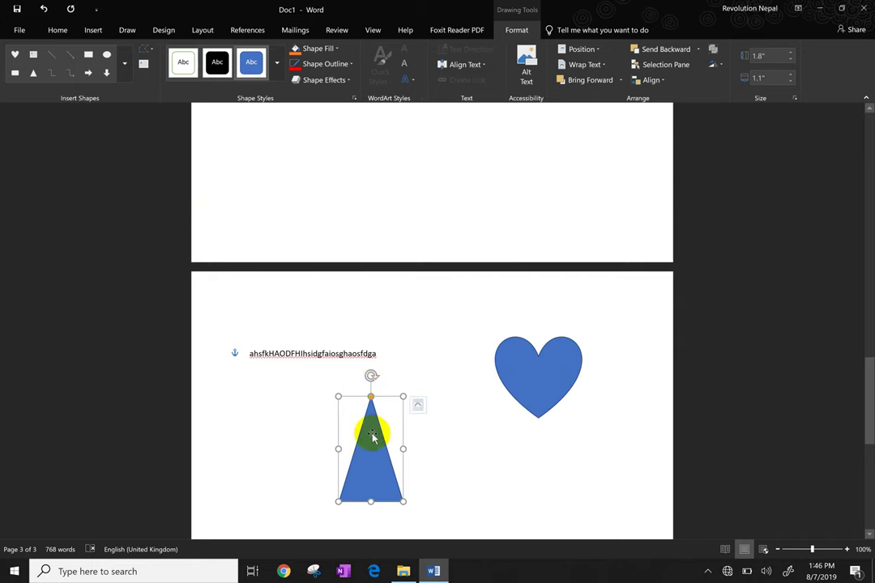
drag(391, 353, 237, 354)
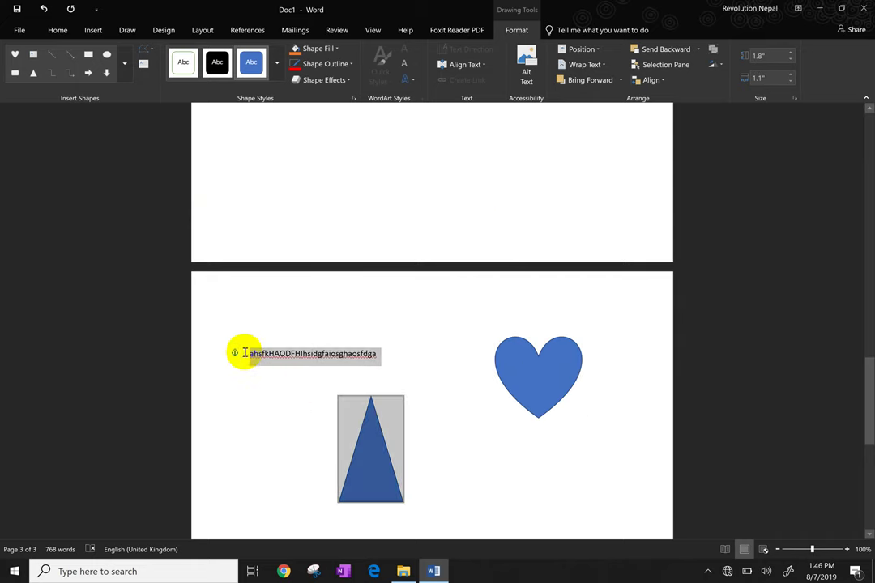
key(Delete)
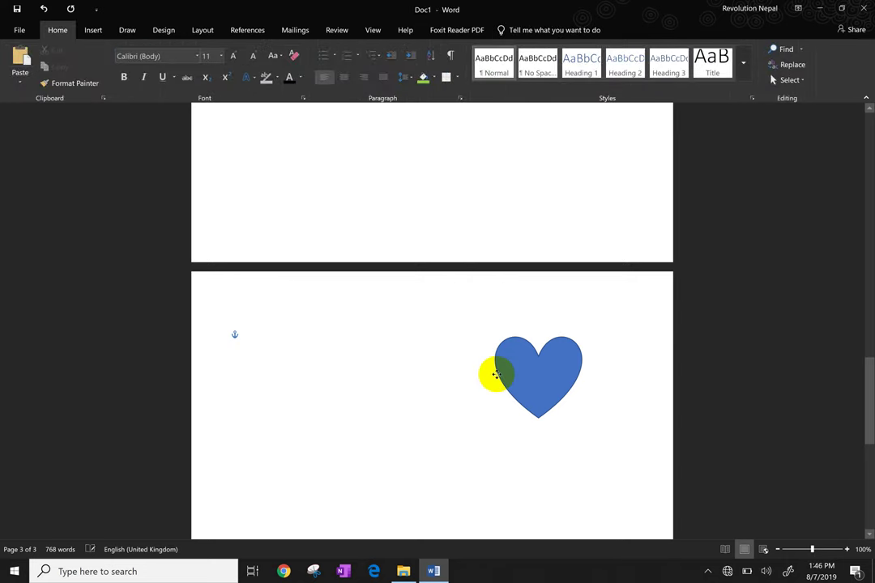
Move the blue heart toward the middle of the page
mouse_move(492, 375)
mouse_down()
mouse_move(379, 382)
mouse_move(425, 386)
mouse_up()
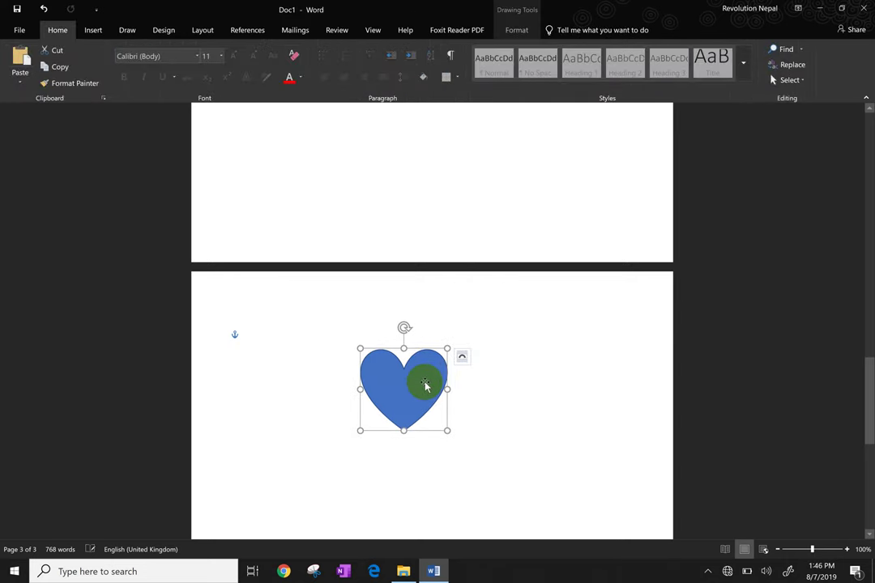
double_click(425, 386)
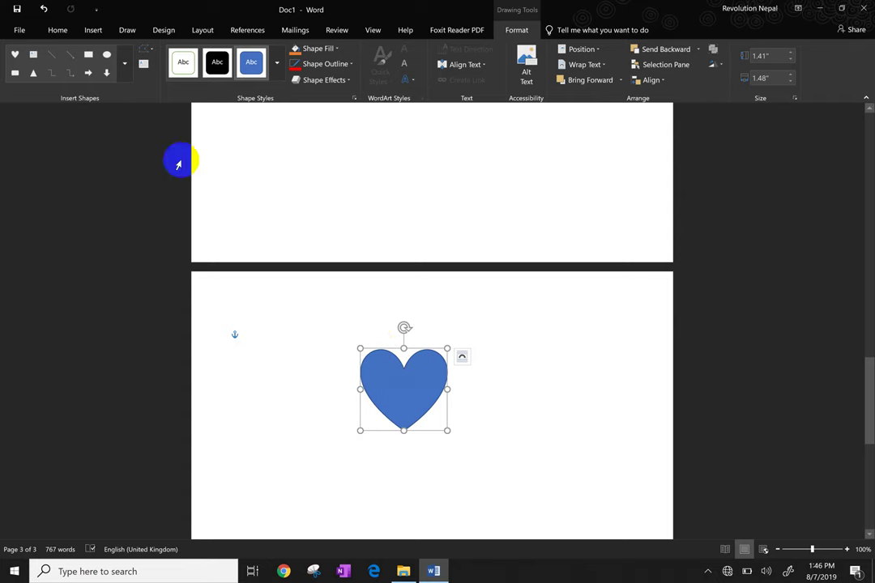
click(108, 55)
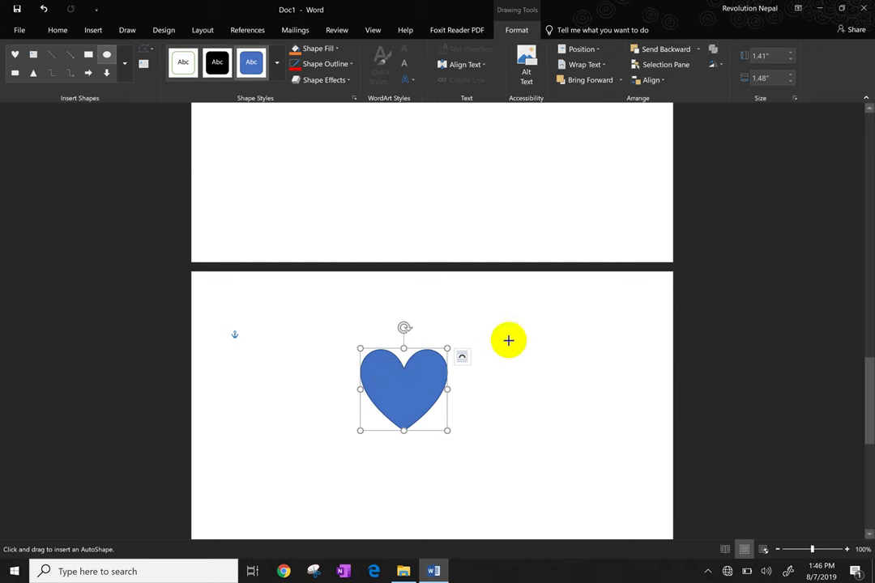
Draw an oval right of the heart and flatten its left side into a 1.99" by 0.99" half-disc
drag(497, 328, 599, 443)
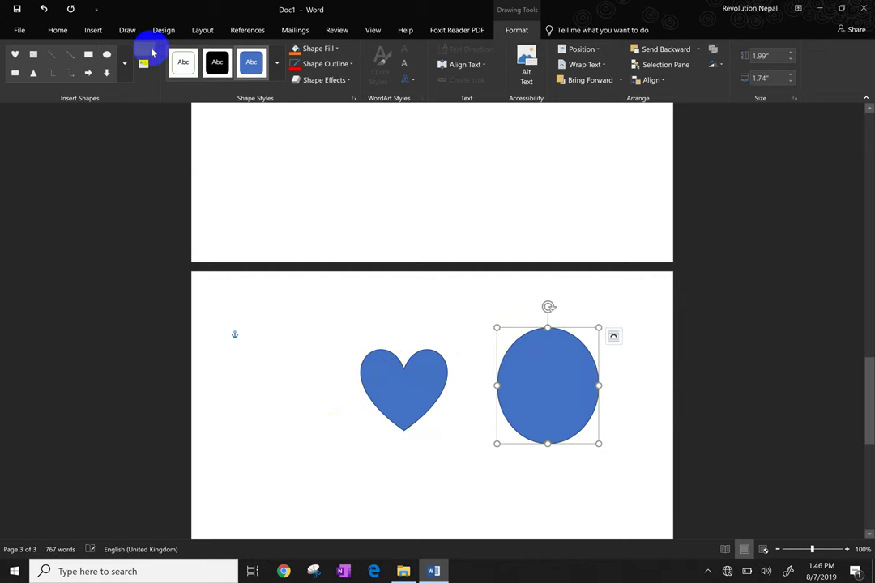
click(146, 51)
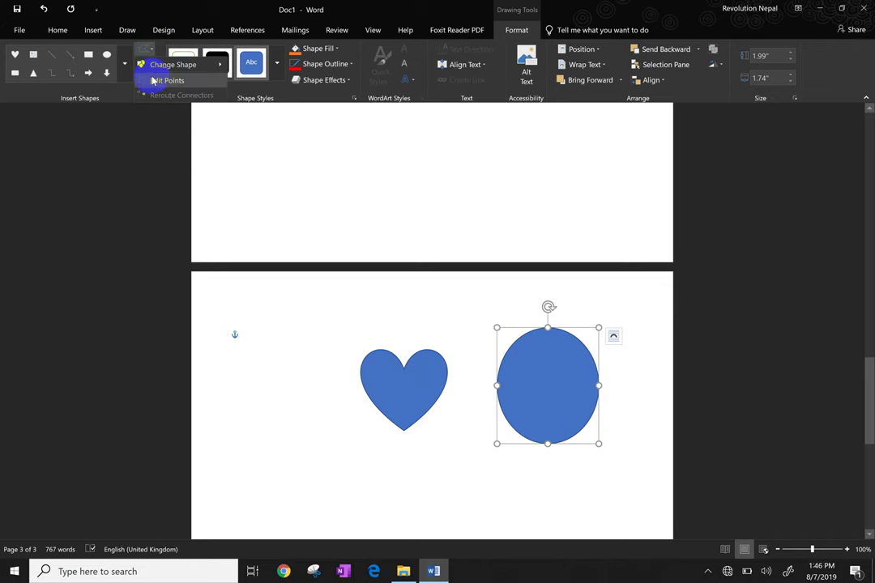
click(166, 82)
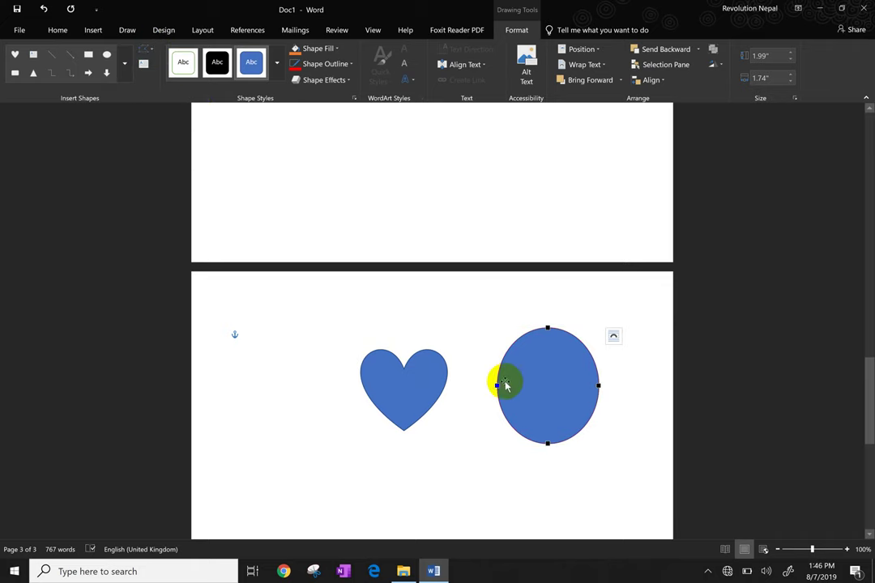
mouse_move(497, 386)
mouse_down()
mouse_move(541, 389)
mouse_move(517, 371)
mouse_up()
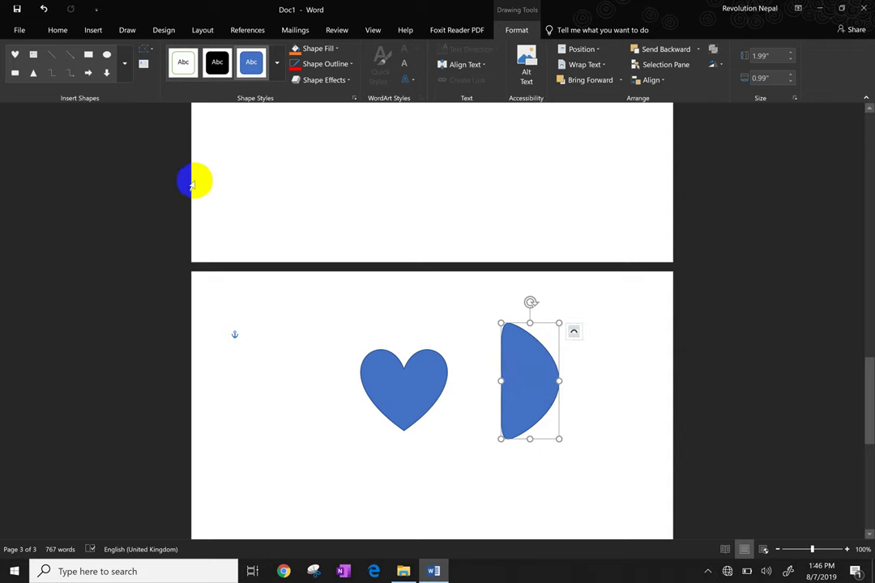
Give the half-disc the Colored Fill - Orange, Accent 2 style and the heart a thin orange outline with no fill
click(276, 75)
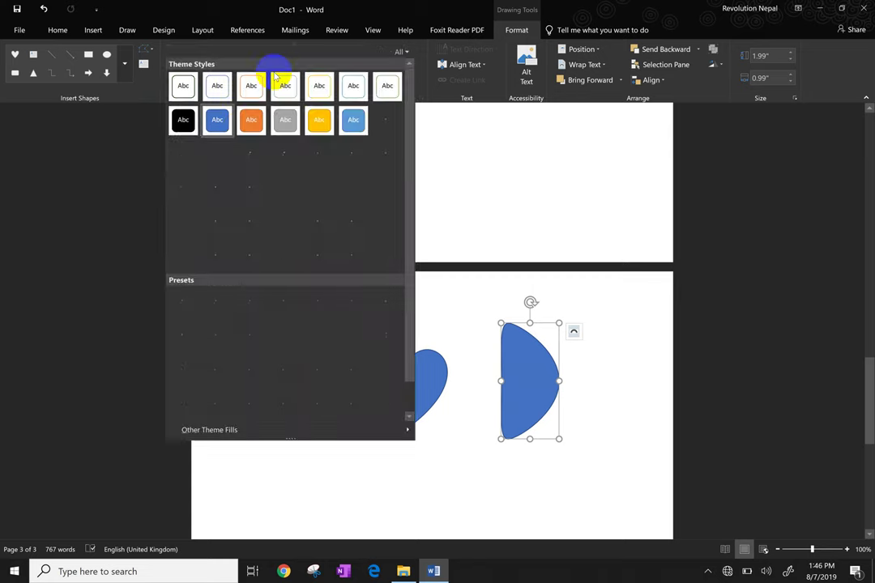
click(253, 121)
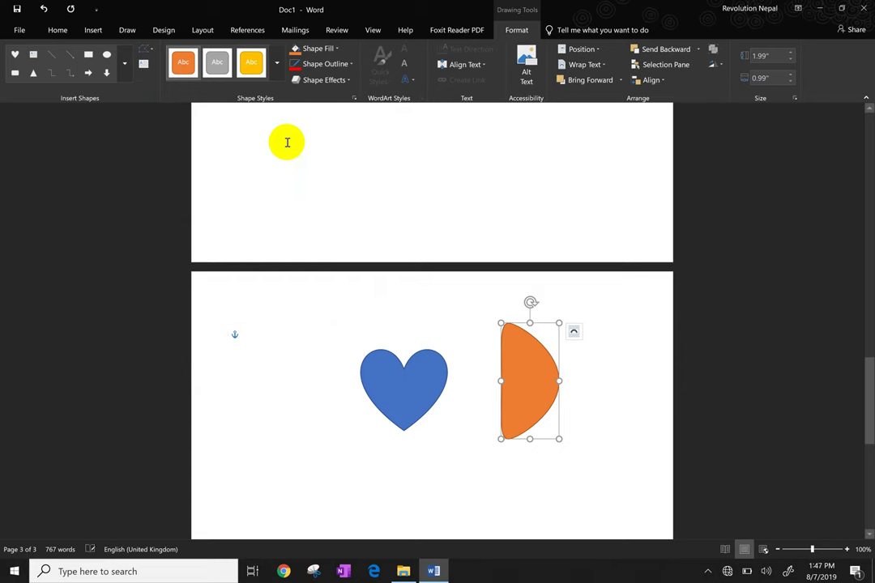
click(424, 394)
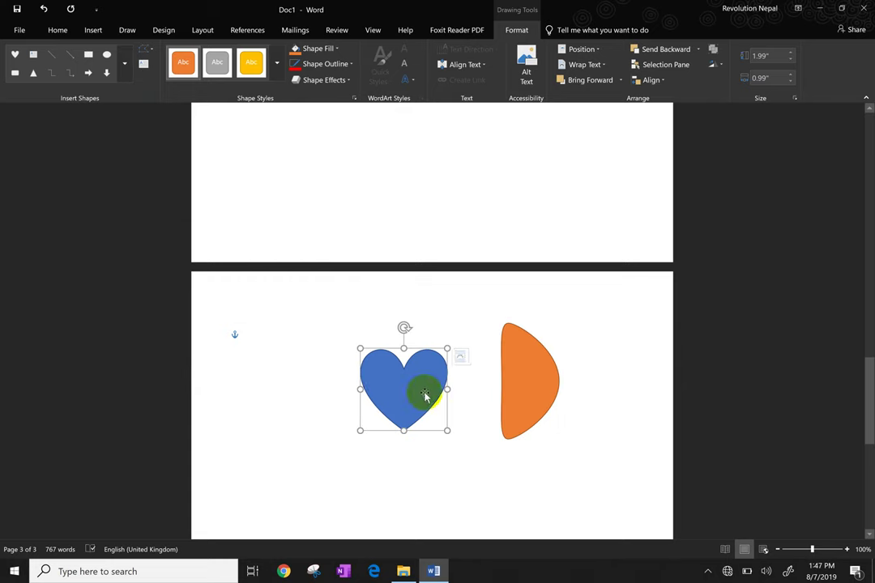
click(277, 78)
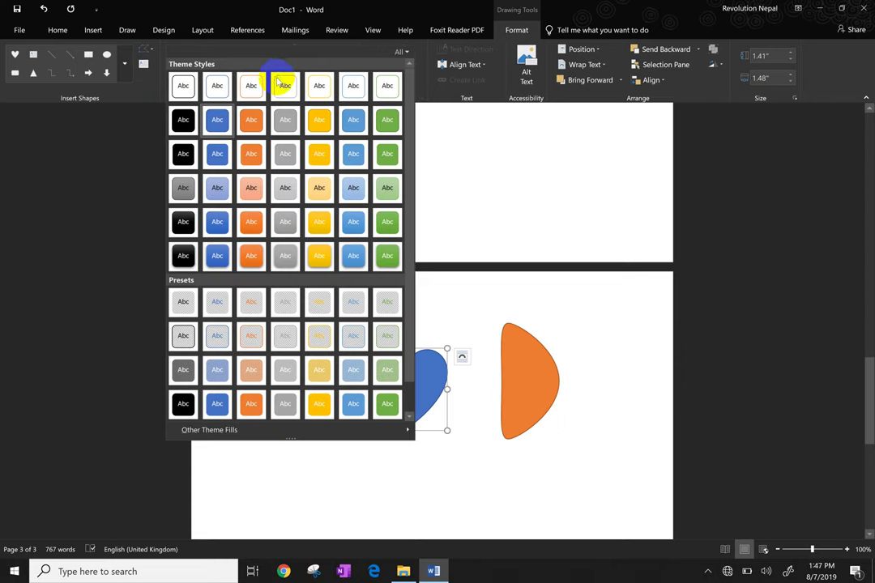
click(252, 340)
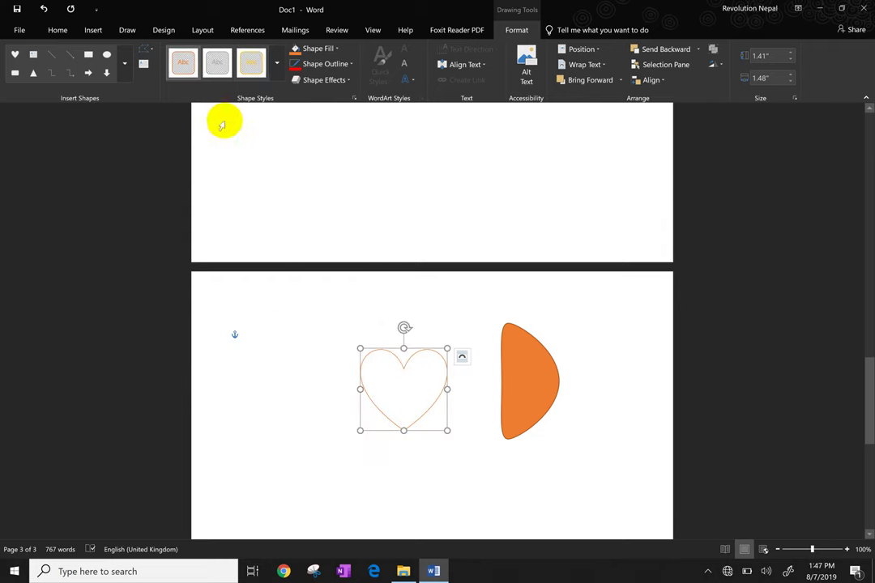
click(339, 51)
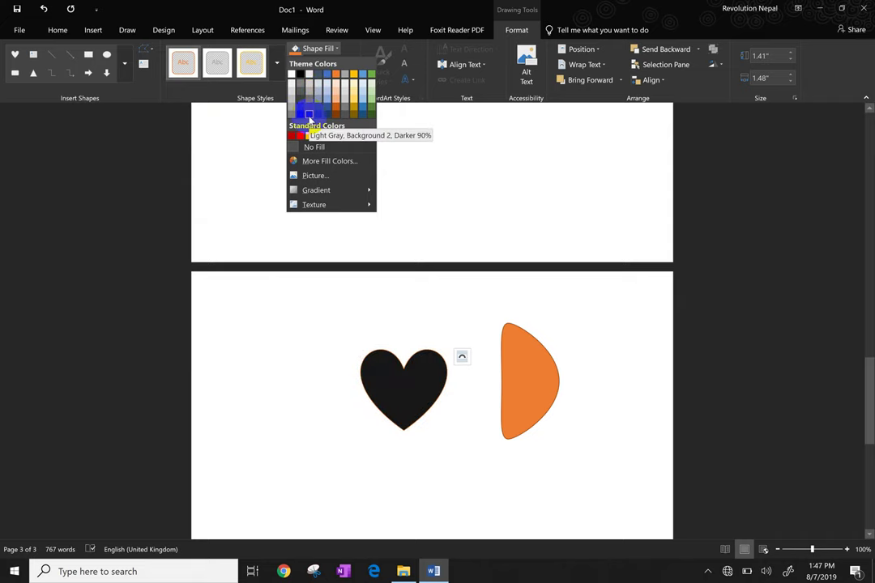
Fill the heart with the butterfly-on-flowers photo from the output pictures folder
click(314, 177)
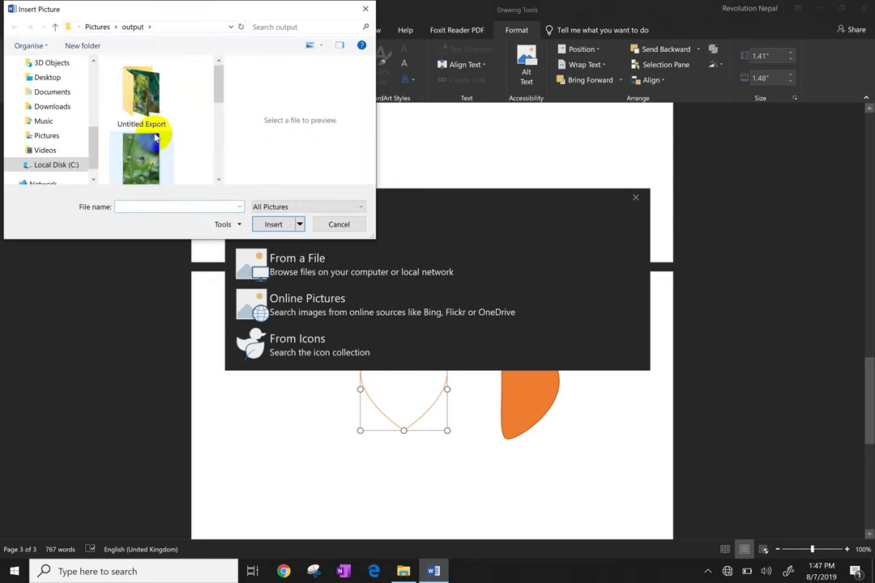
double_click(130, 164)
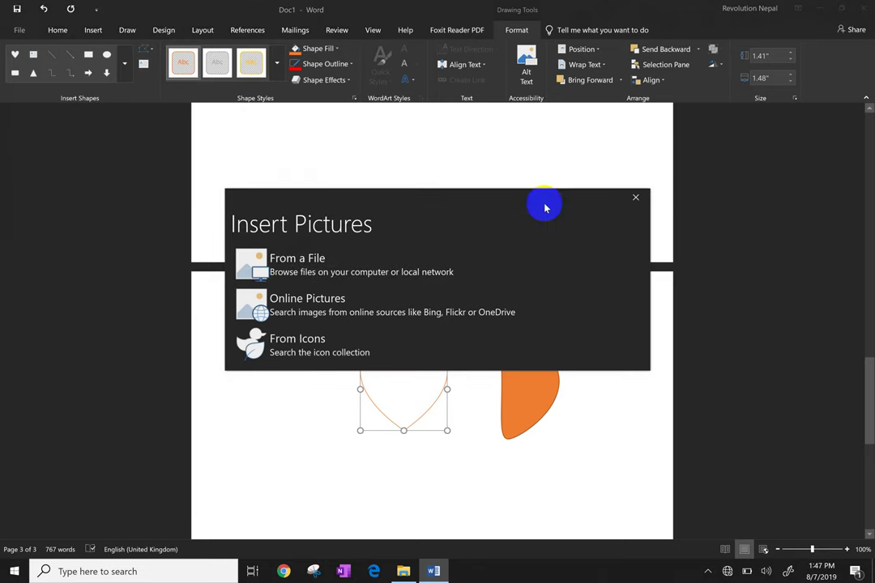
click(635, 197)
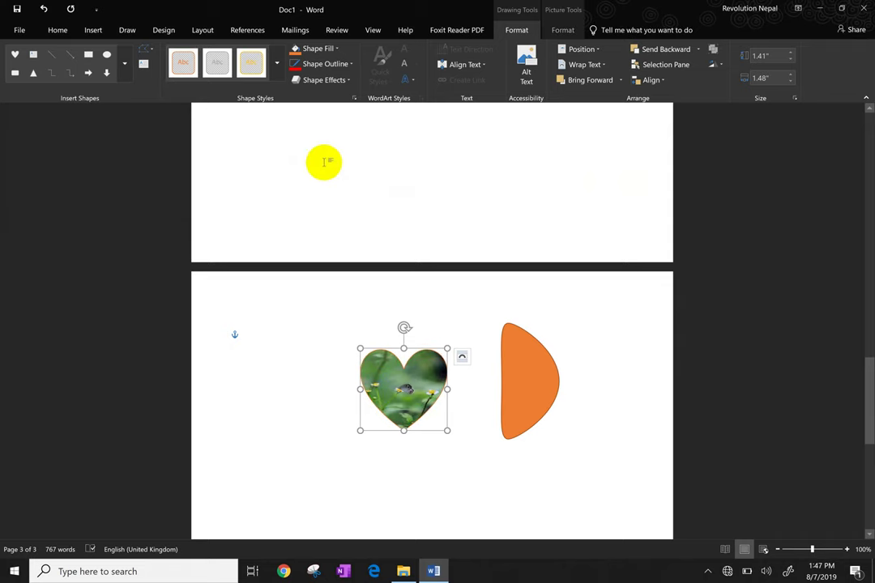
click(516, 348)
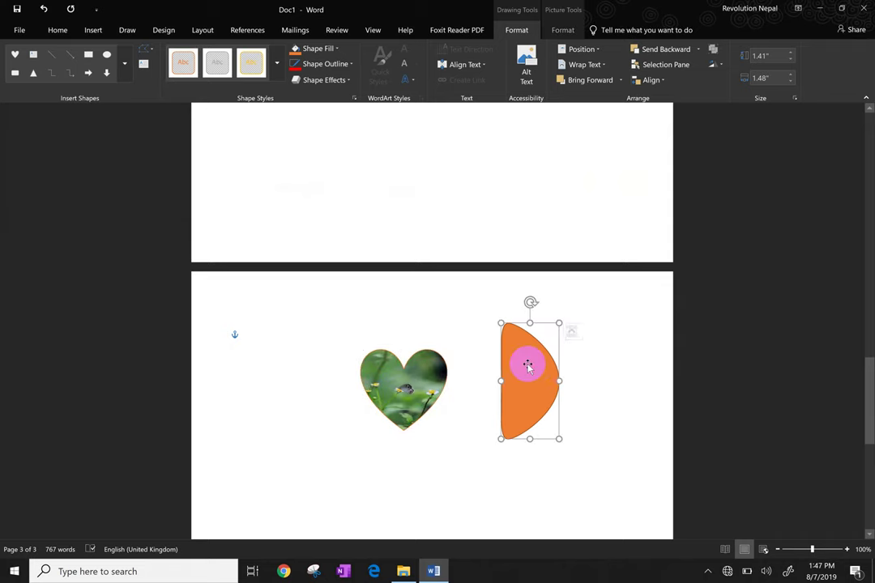
Apply a 3-D Rotation preset from Shape Effects to the orange half-disc
click(322, 80)
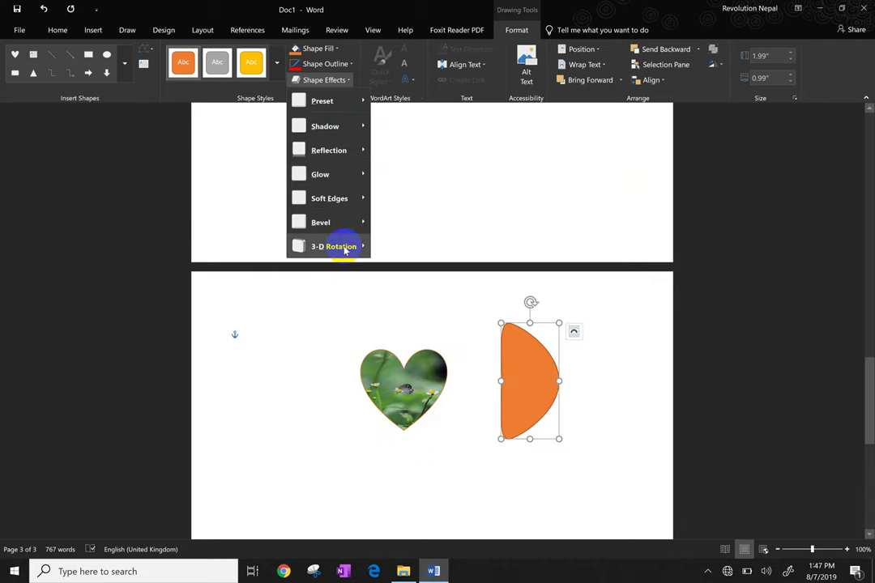
mouse_move(332, 246)
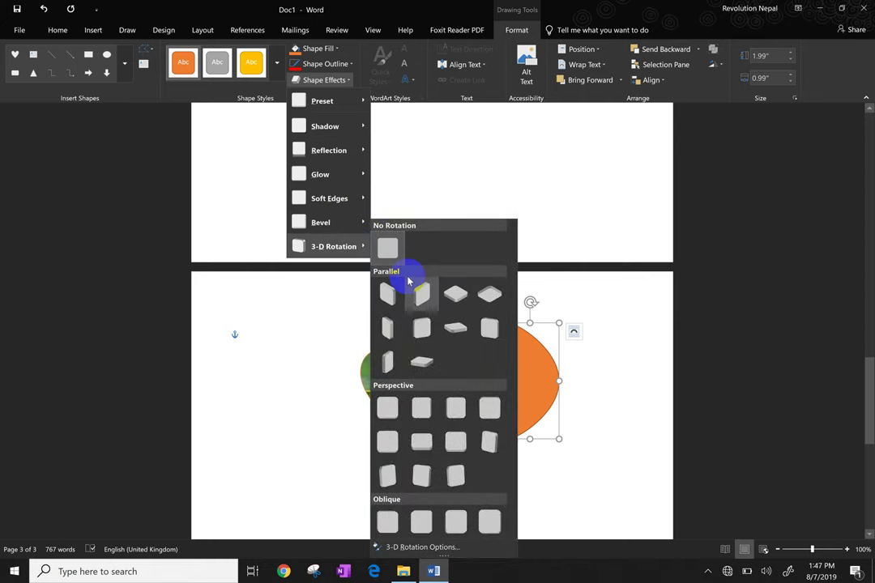
click(422, 441)
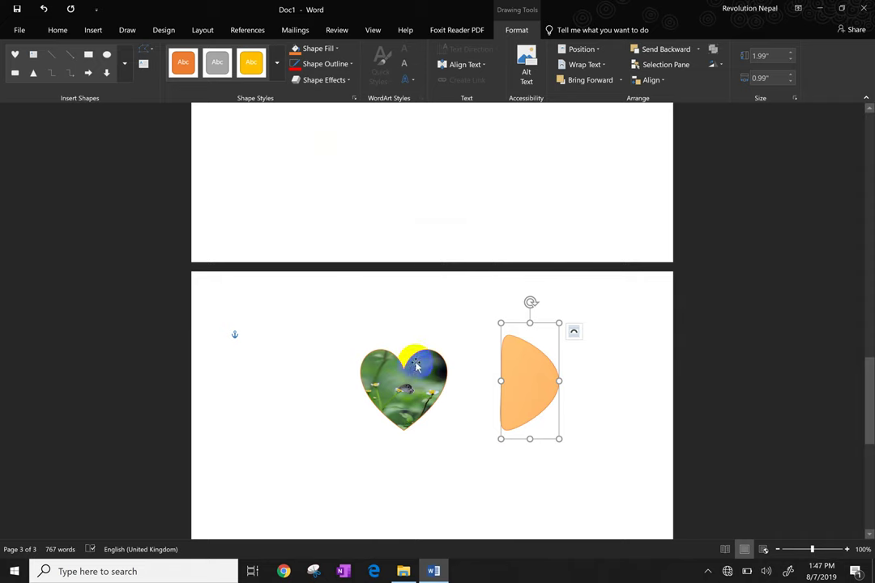
click(416, 369)
scroll(424, 152, up, 10)
Copy the words 'You can collapse parts' from the text higher up
click(341, 161)
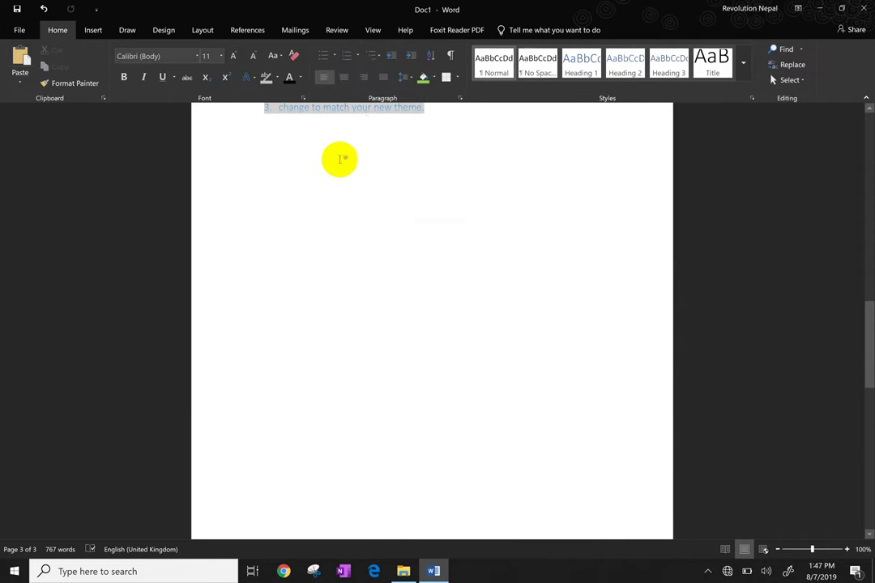
scroll(342, 162, up, 2)
scroll(344, 157, up, 1)
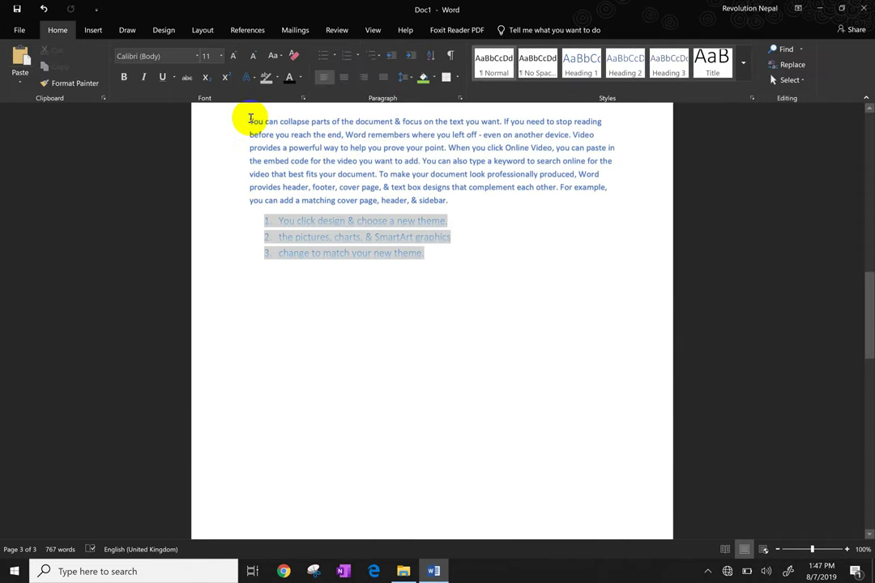
drag(250, 122, 325, 122)
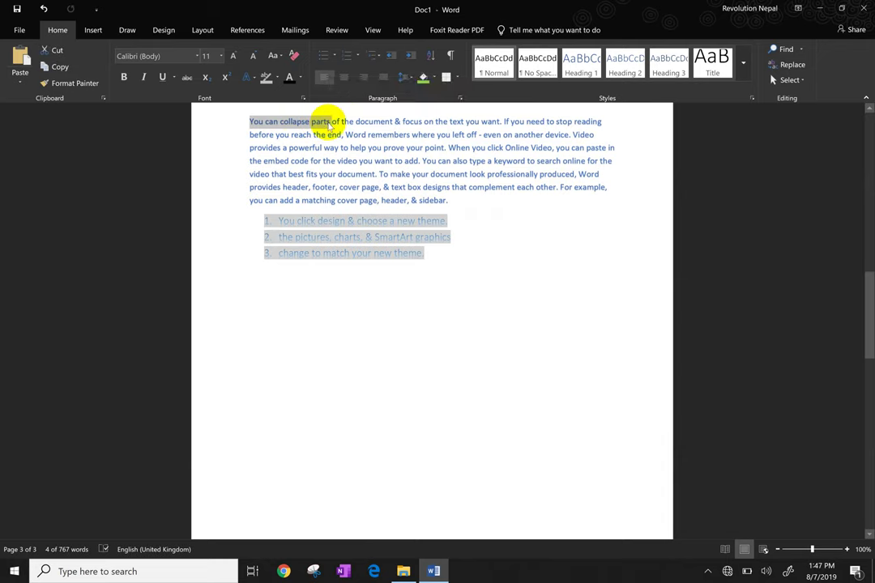
right_click(328, 122)
click(348, 144)
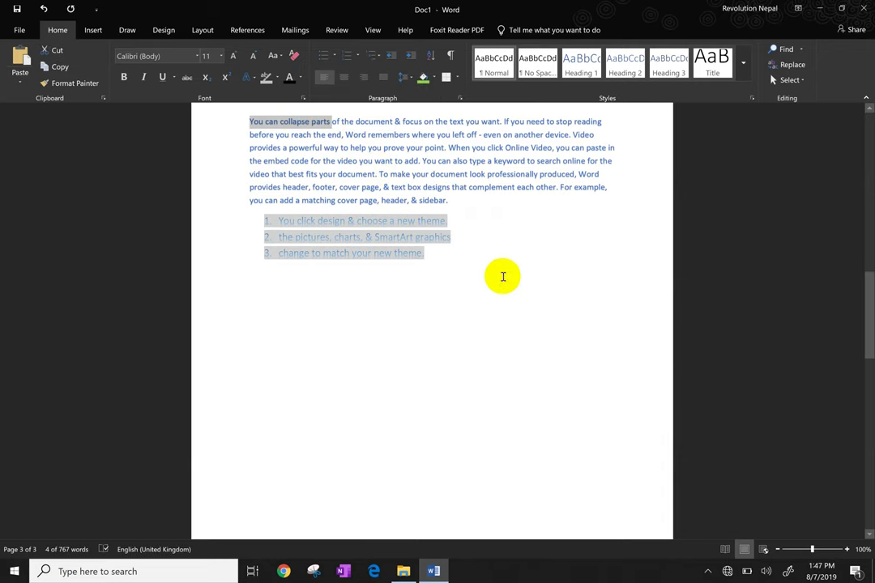
Add a page break after the list, paste 'You can collapse parts' there, and select it for WordArt
click(503, 276)
key(ctrl+Return)
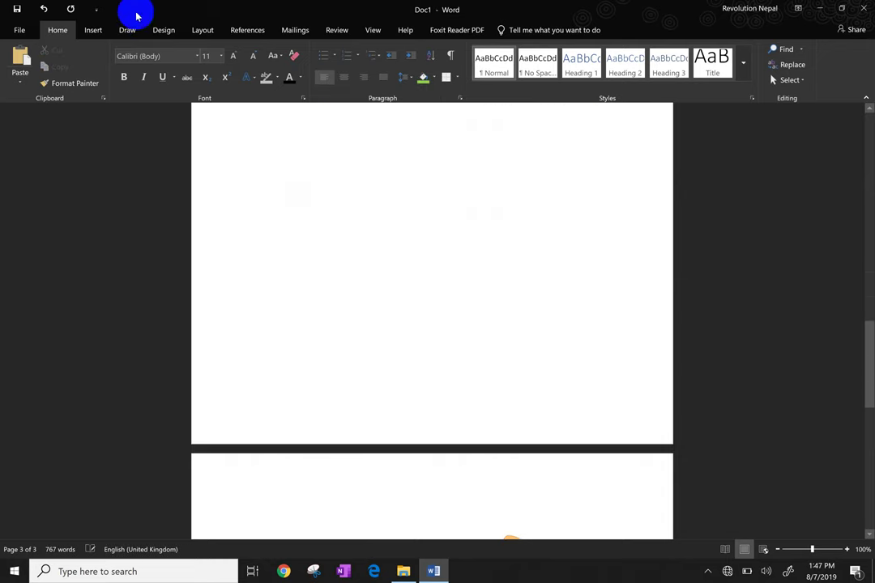
click(93, 30)
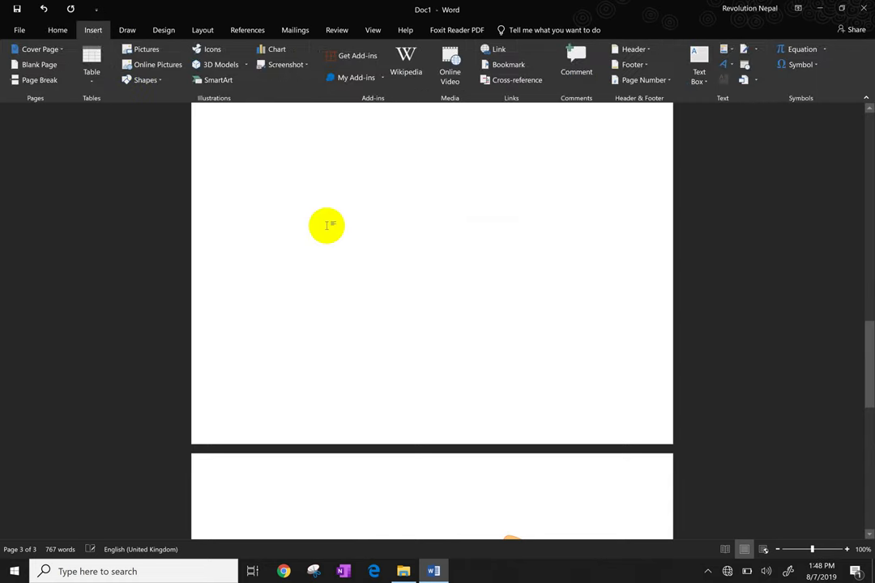
right_click(326, 229)
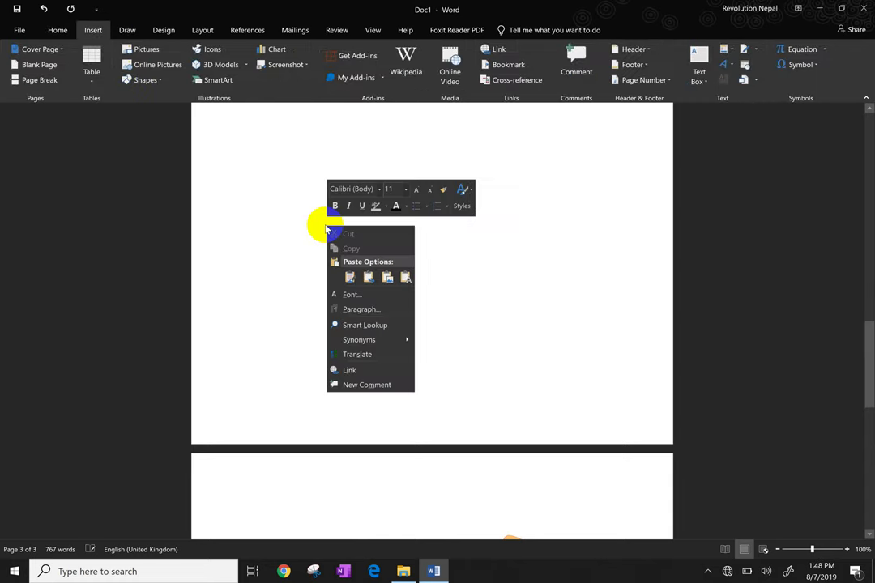
click(349, 278)
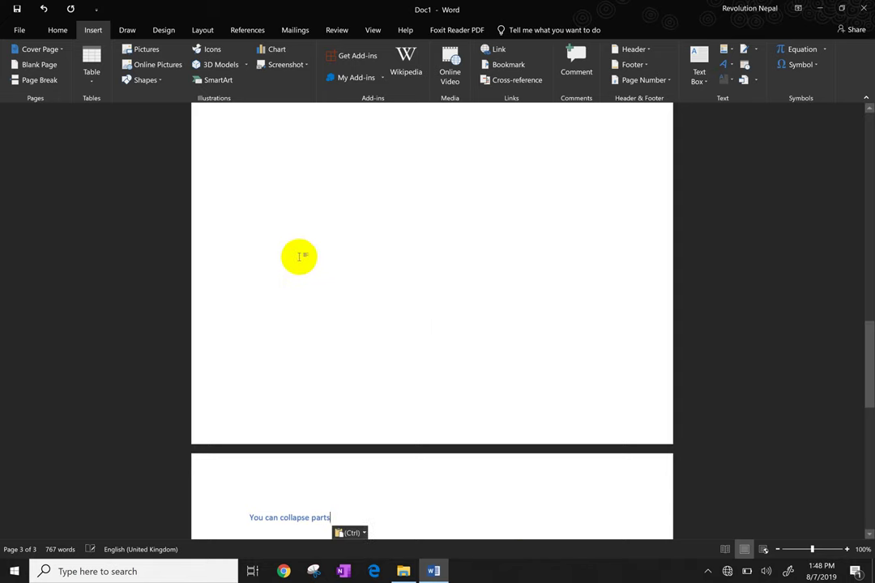
scroll(299, 257, down, 5)
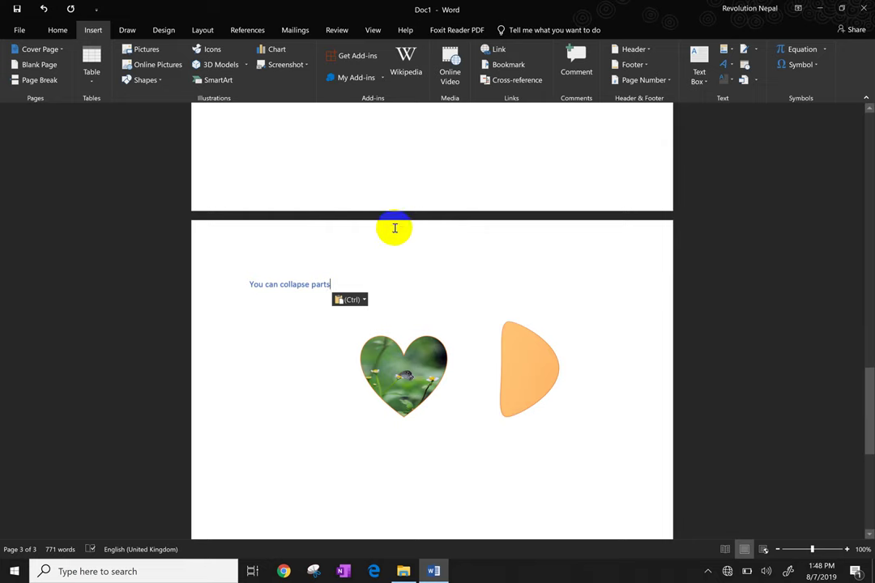
drag(342, 284, 251, 284)
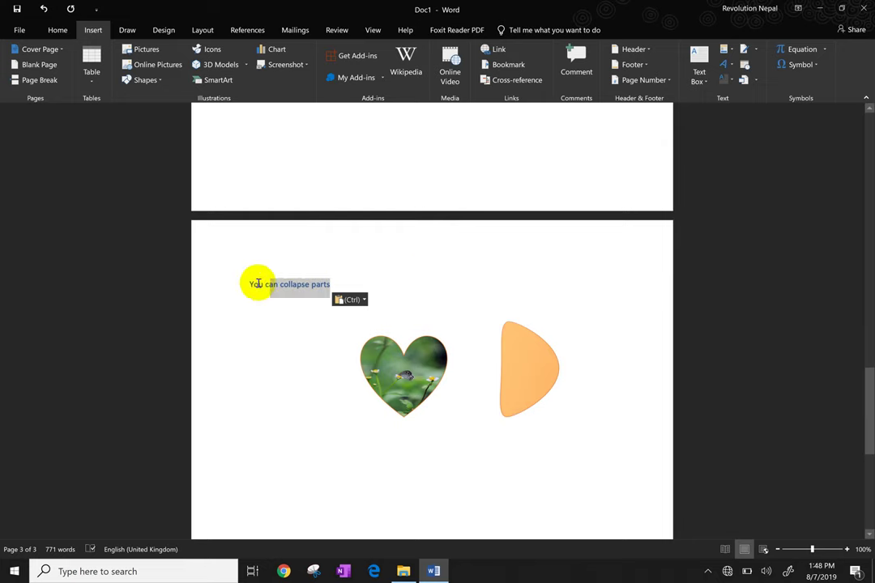
click(732, 68)
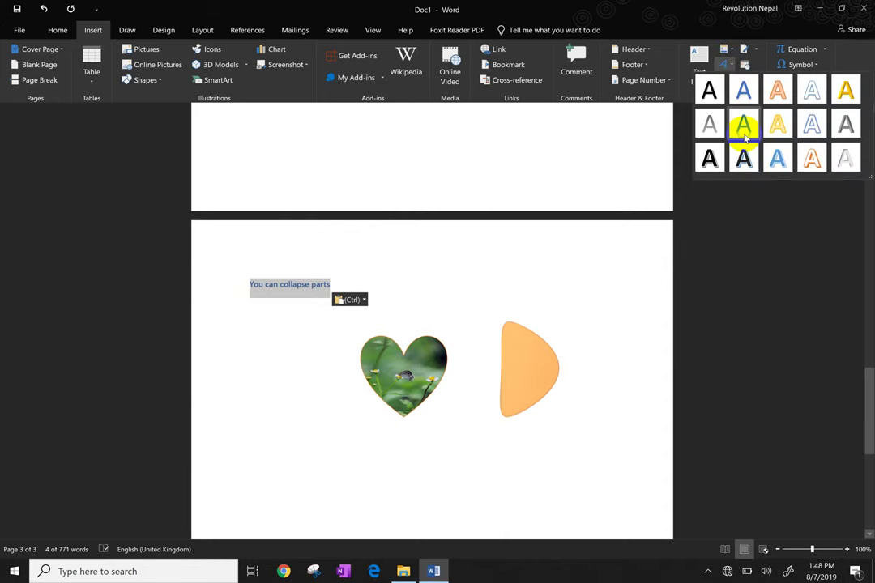
Turn 'You can collapse parts' into shadowed WordArt, leaving 3-D Rotation off
click(744, 159)
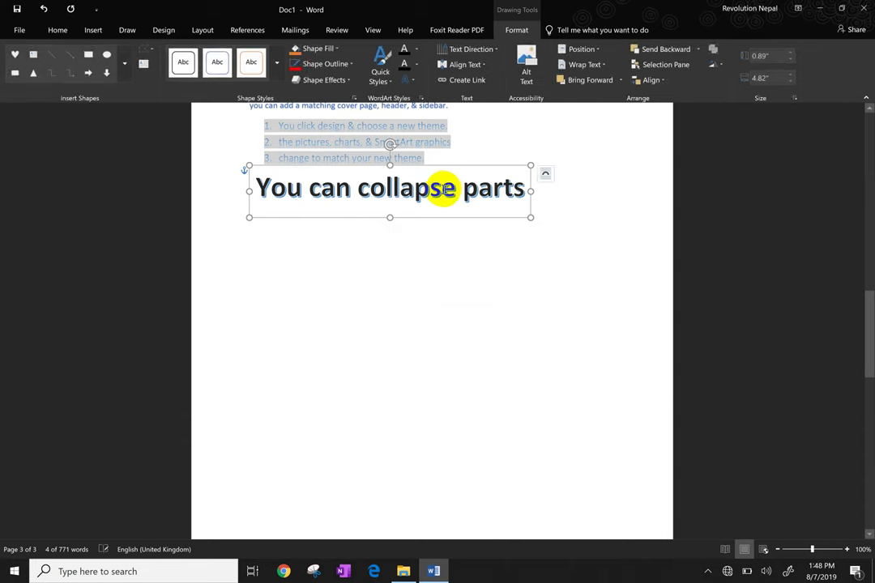
click(444, 199)
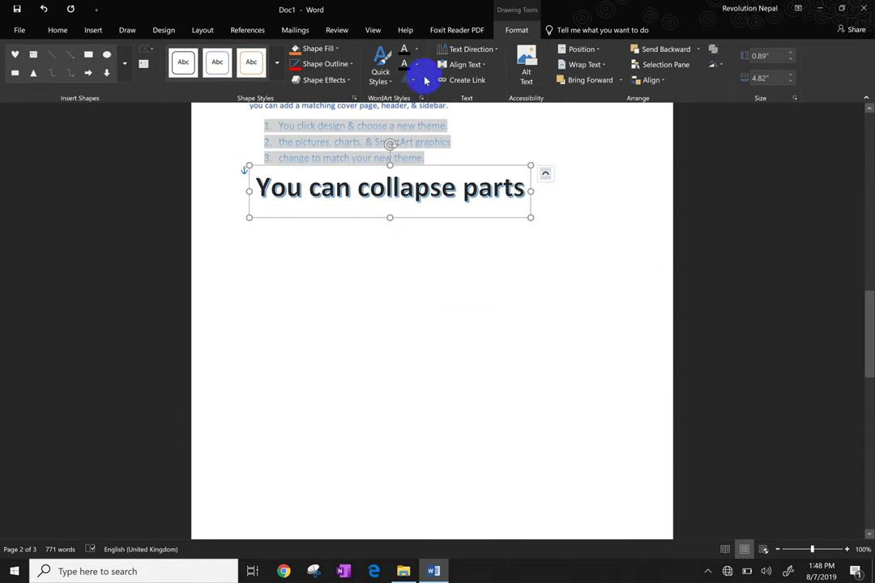
click(412, 82)
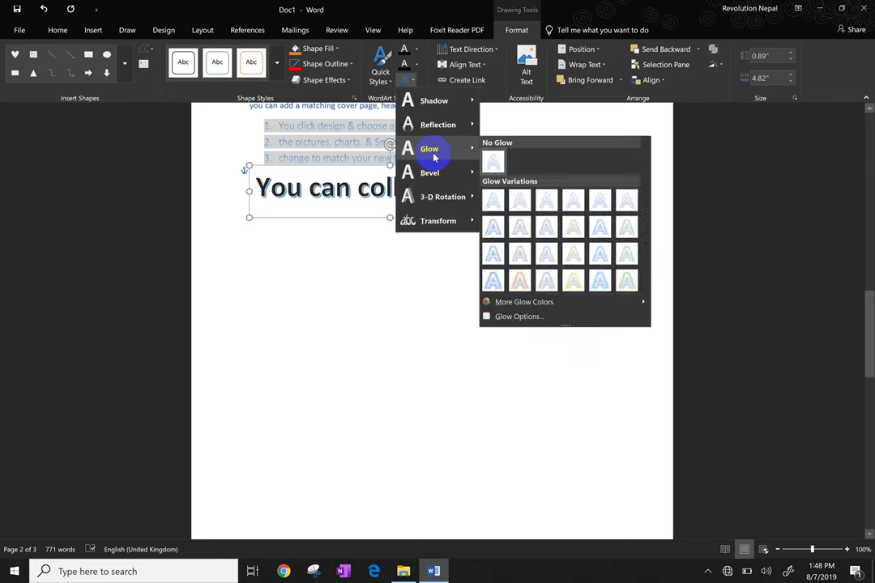
mouse_move(437, 196)
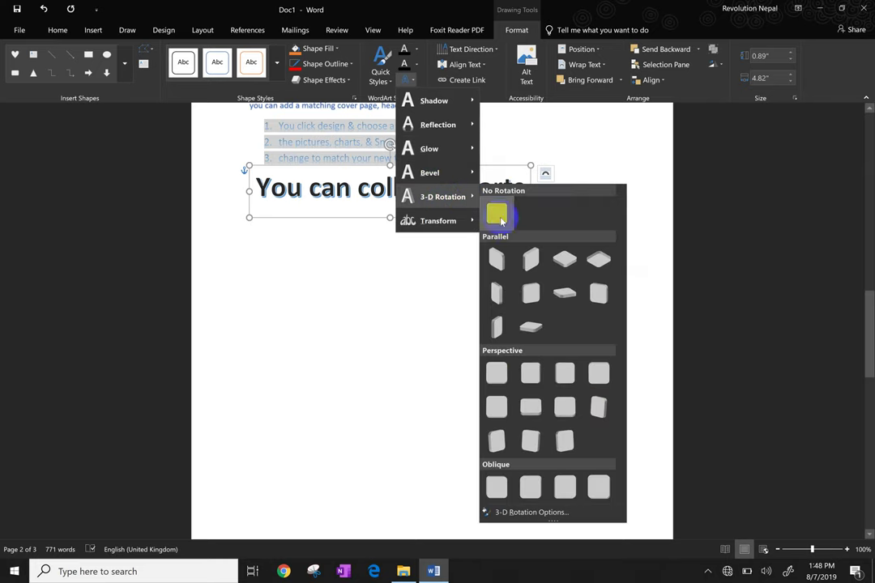
click(537, 381)
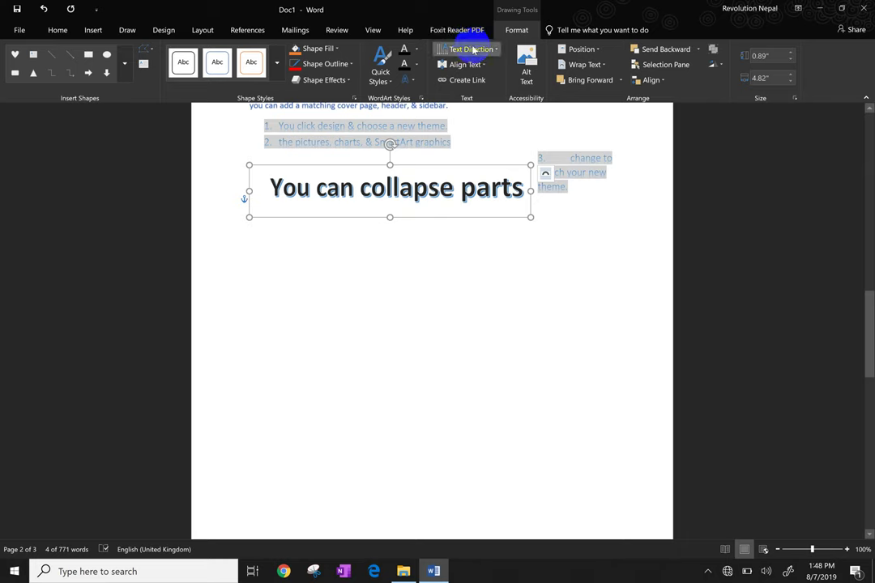
Try rotating the WordArt text 90°, then set it back to horizontal and centre it under the list
click(466, 49)
click(463, 106)
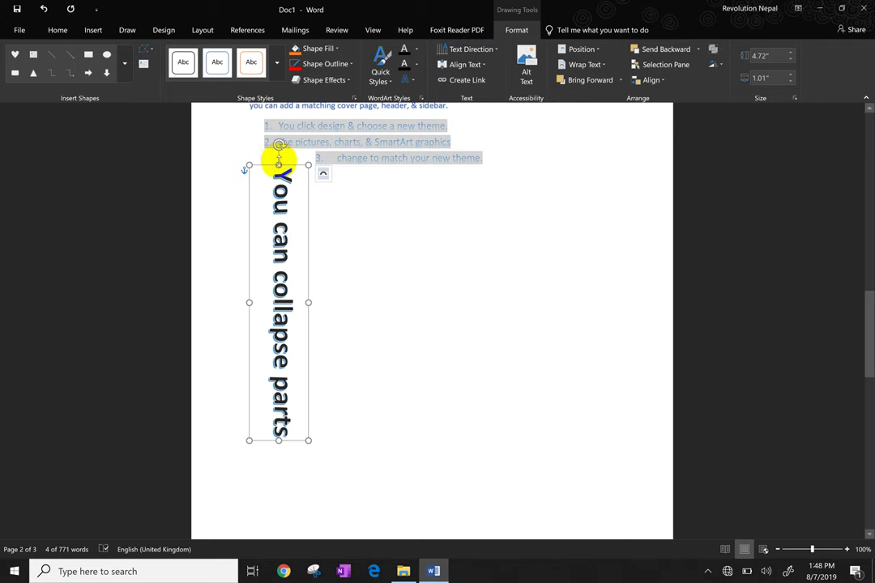
drag(278, 165, 408, 209)
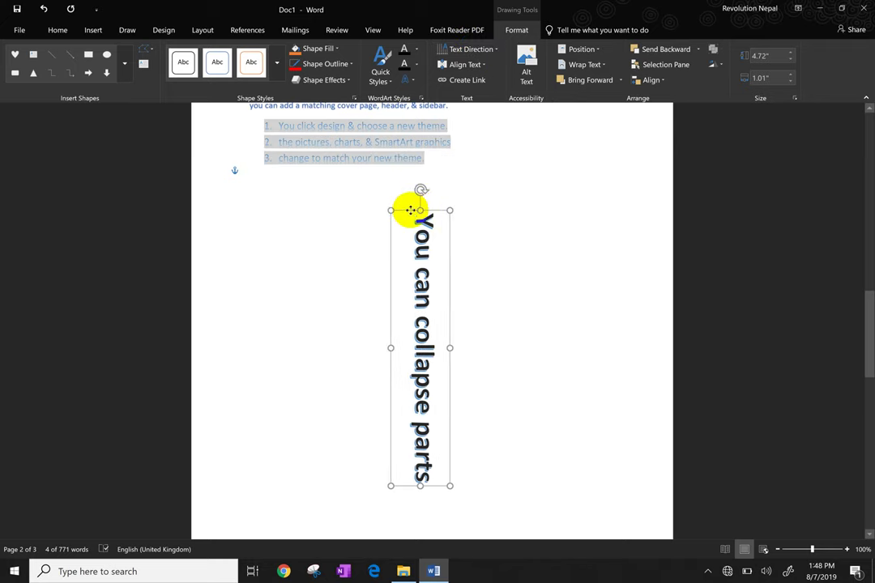
click(468, 50)
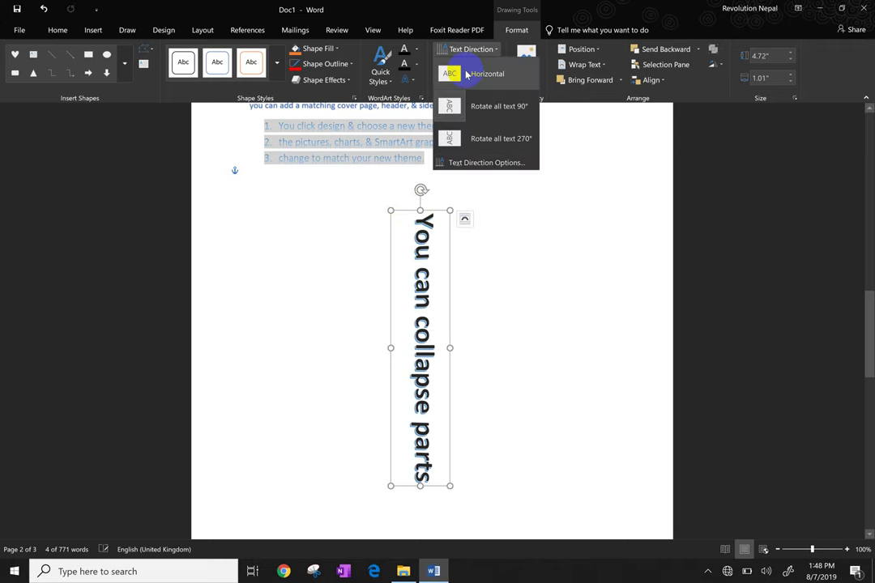
click(470, 73)
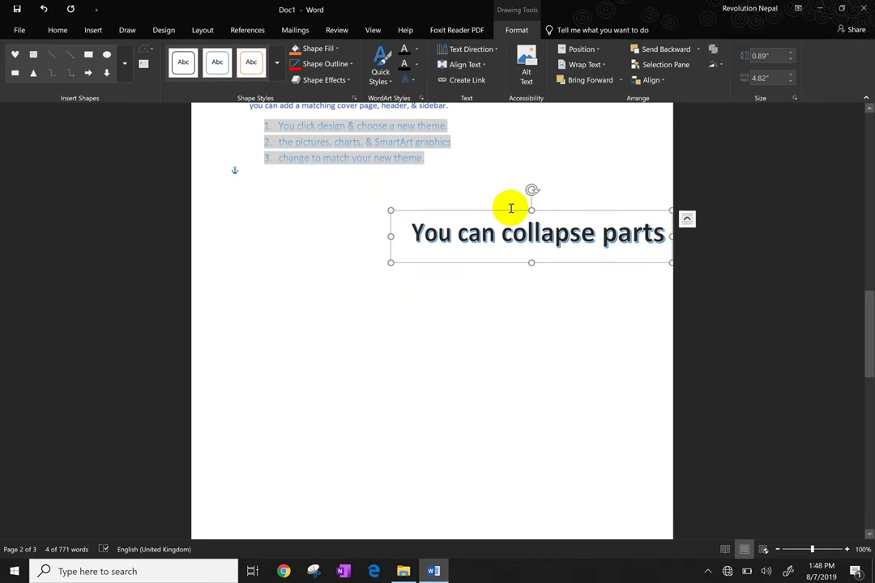
drag(509, 212, 388, 216)
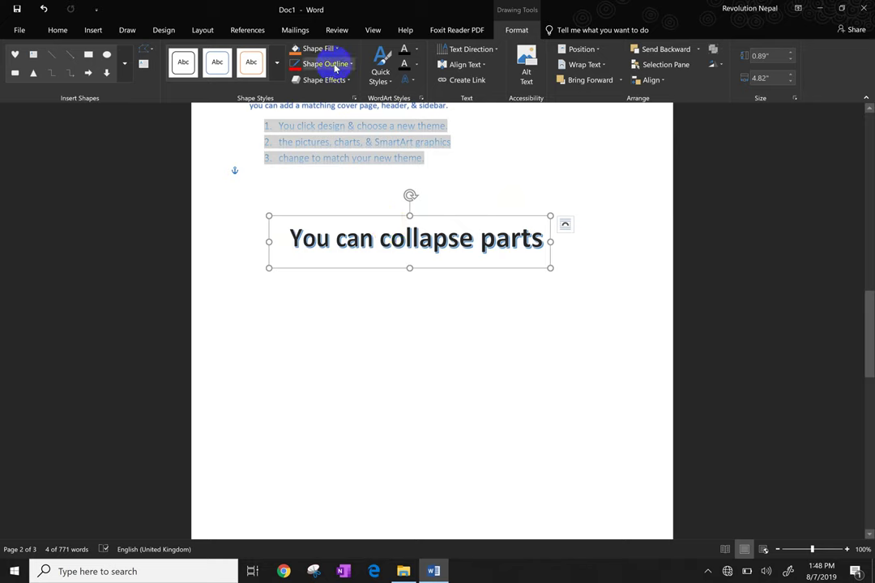
Select the orange 3-D shape and check its Shape Outline options without changing anything
scroll(396, 173, up, 1)
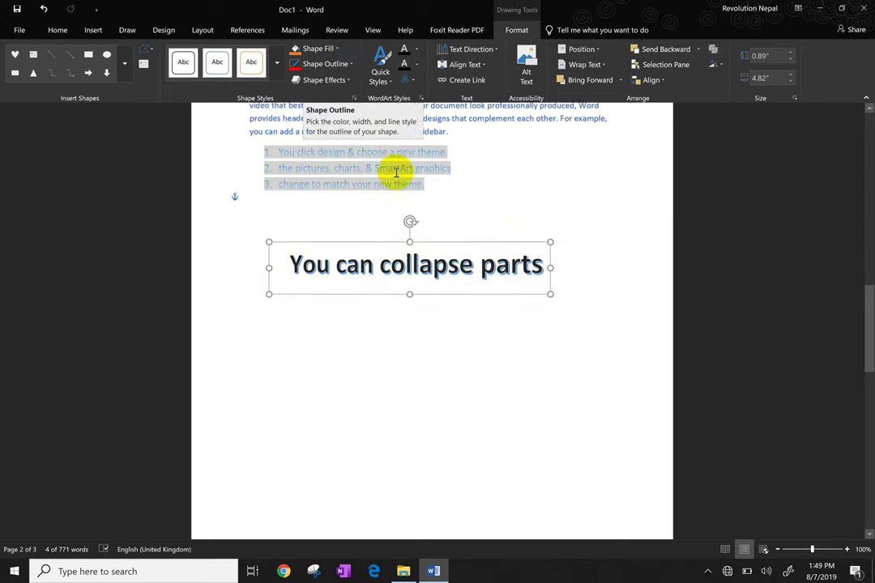
scroll(396, 172, down, 5)
scroll(396, 172, down, 5)
click(529, 247)
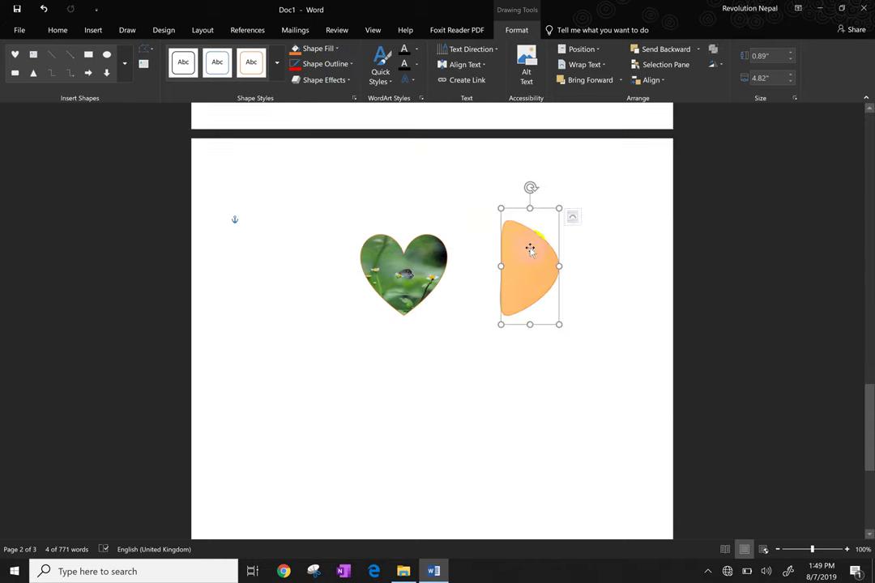
click(351, 65)
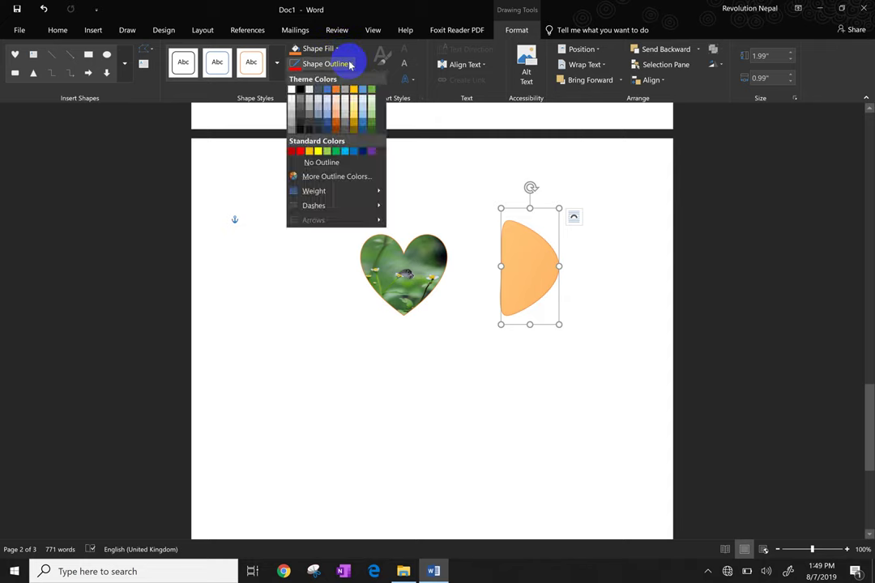
click(350, 65)
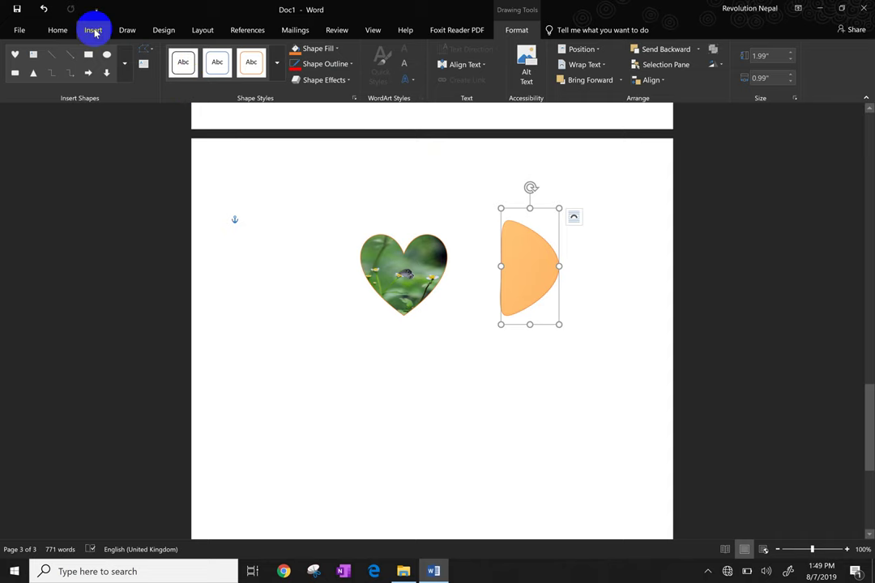
Return to the Insert tab and scroll back up the document
click(94, 31)
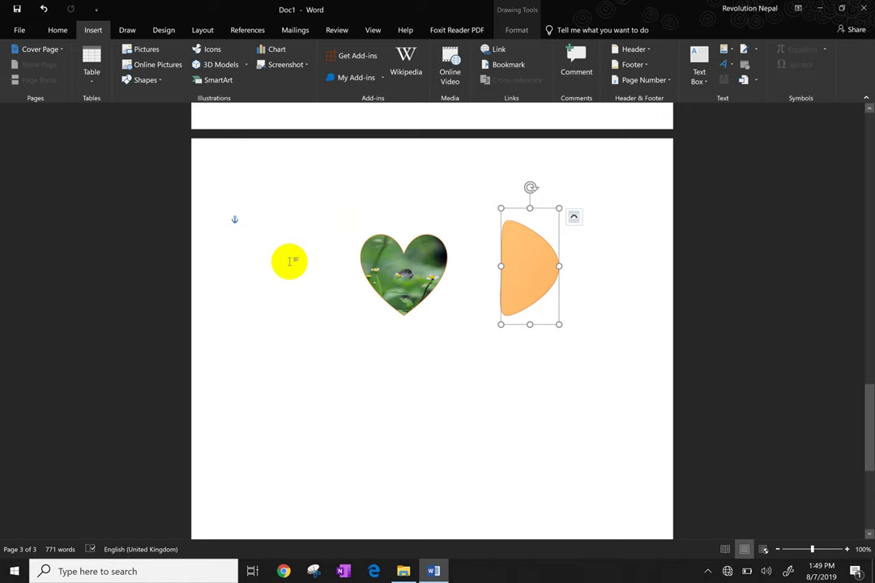
scroll(539, 260, up, 6)
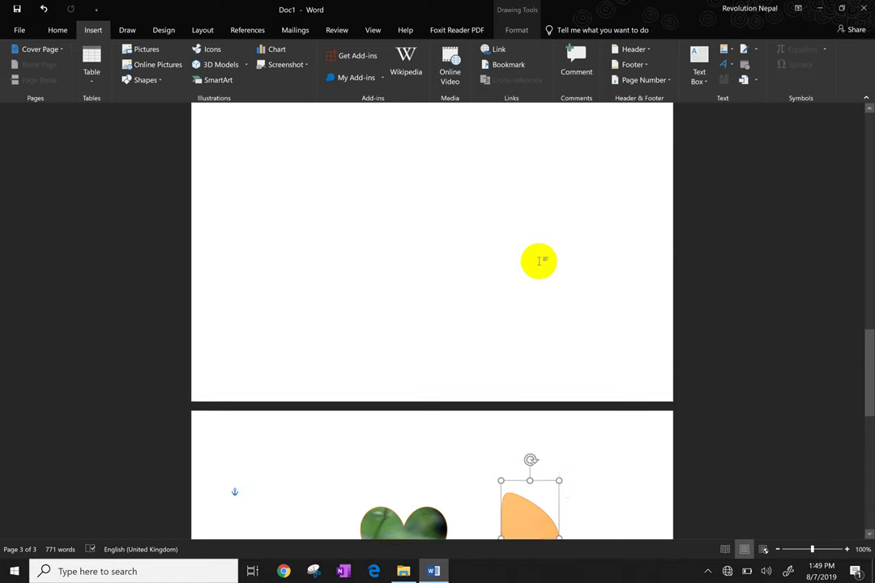
scroll(528, 243, up, 5)
scroll(528, 244, up, 5)
scroll(568, 219, up, 5)
Insert the Austin cover page at the start of the document
scroll(583, 203, up, 4)
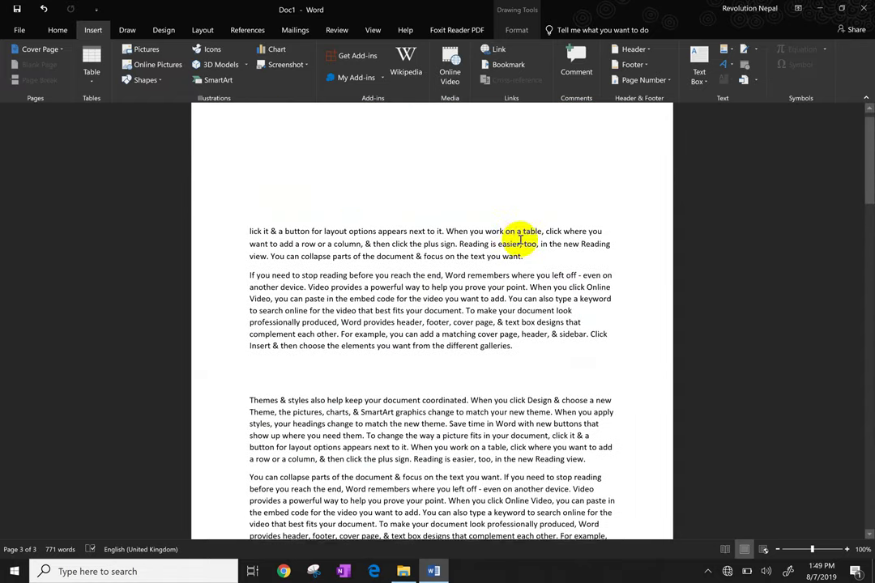
scroll(580, 176, up, 3)
click(349, 192)
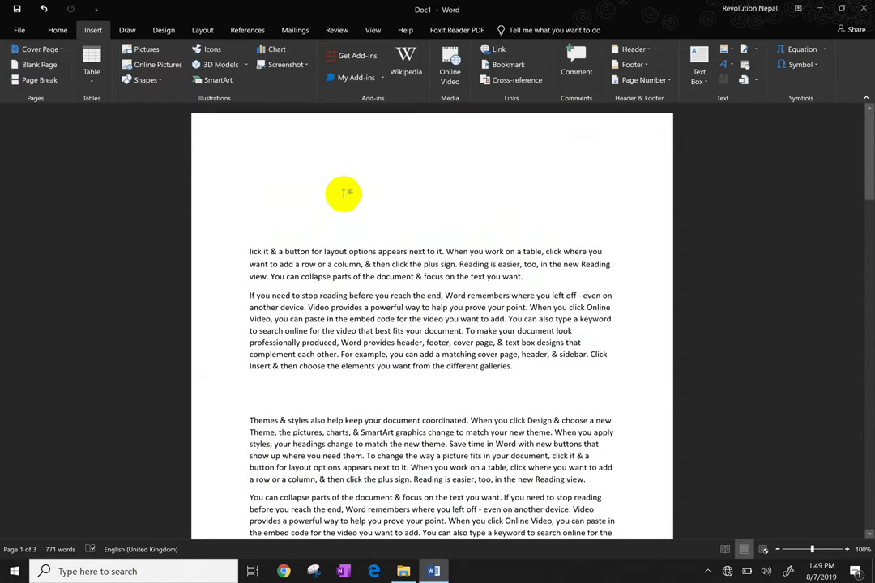
click(44, 50)
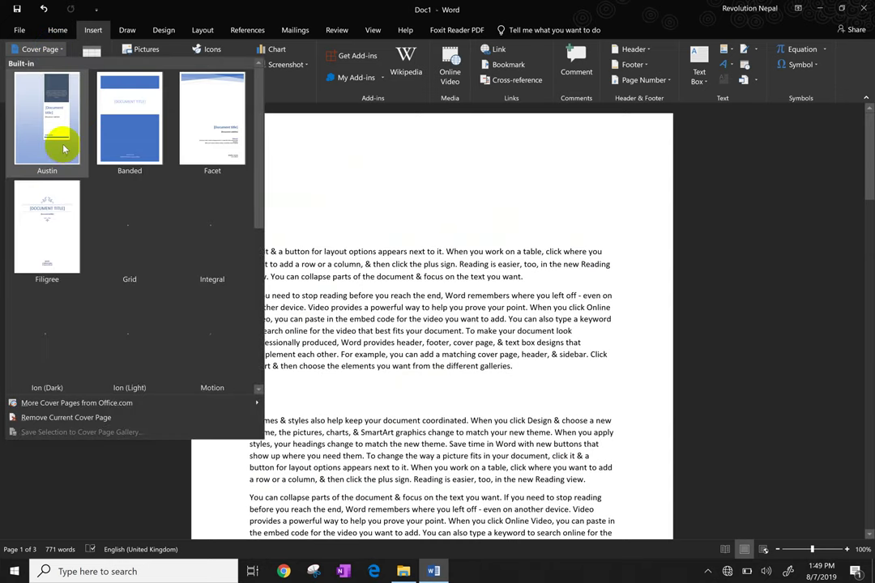
click(65, 134)
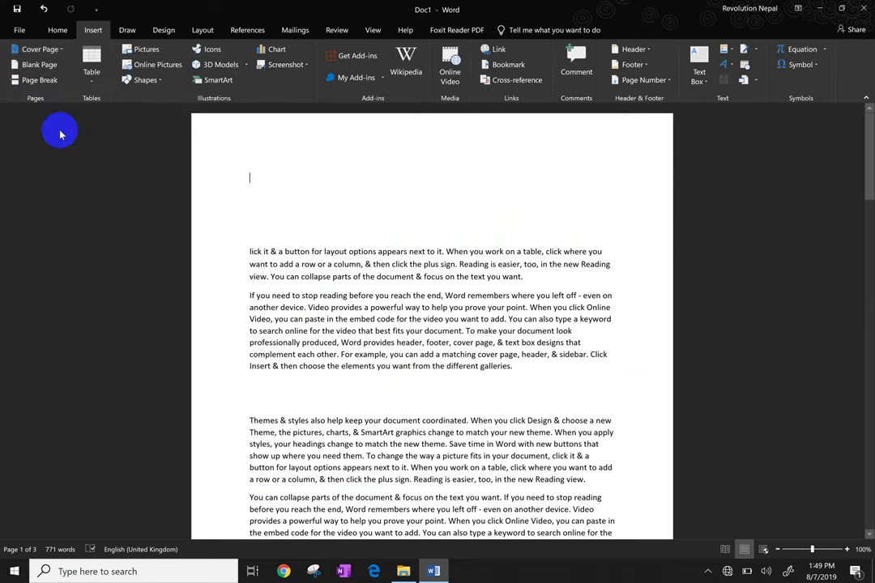
Enter 'Microsoft Word 2019' as the cover title and select the subtitle placeholder
click(429, 258)
click(464, 259)
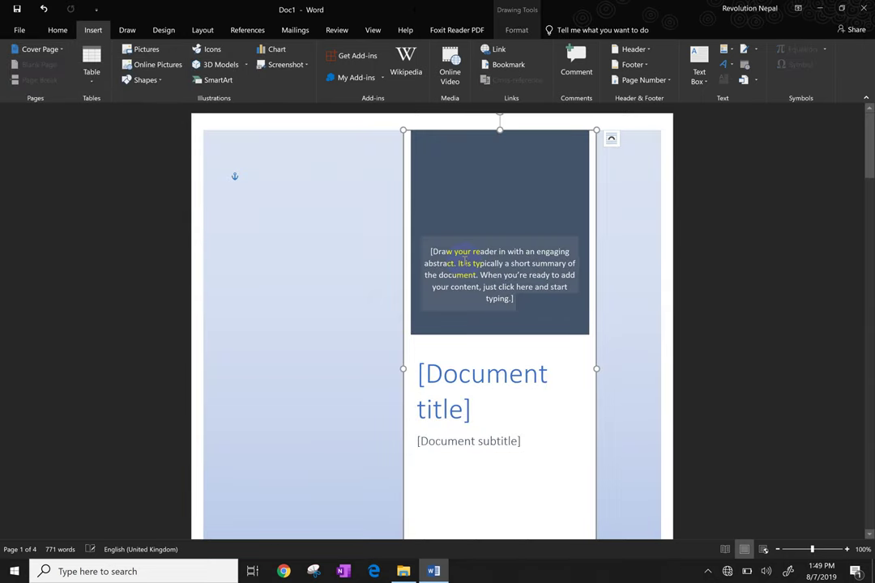
click(442, 254)
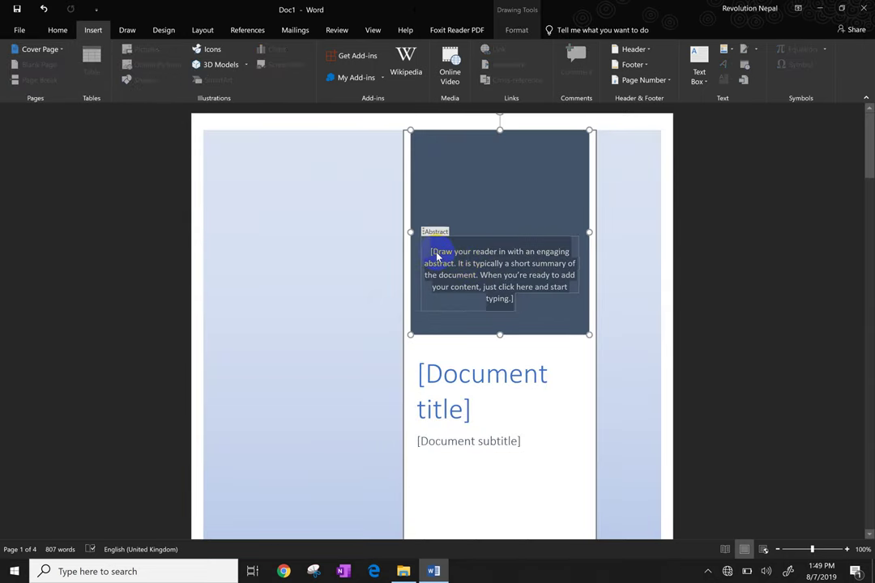
click(442, 373)
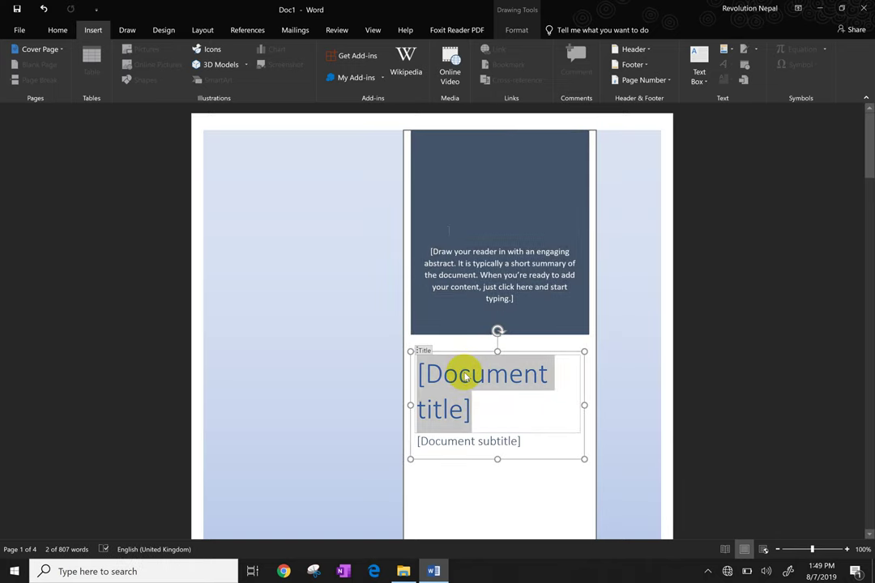
text(Mi)
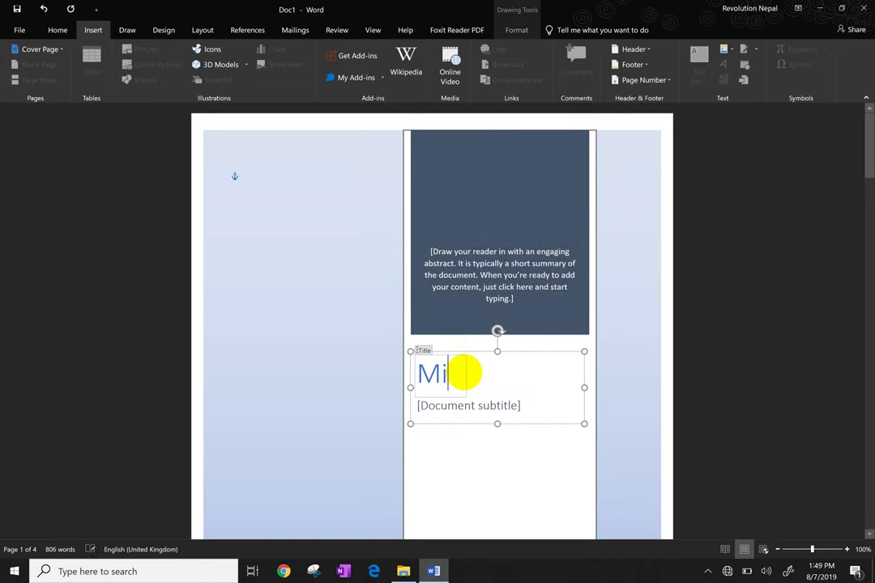
text(croso)
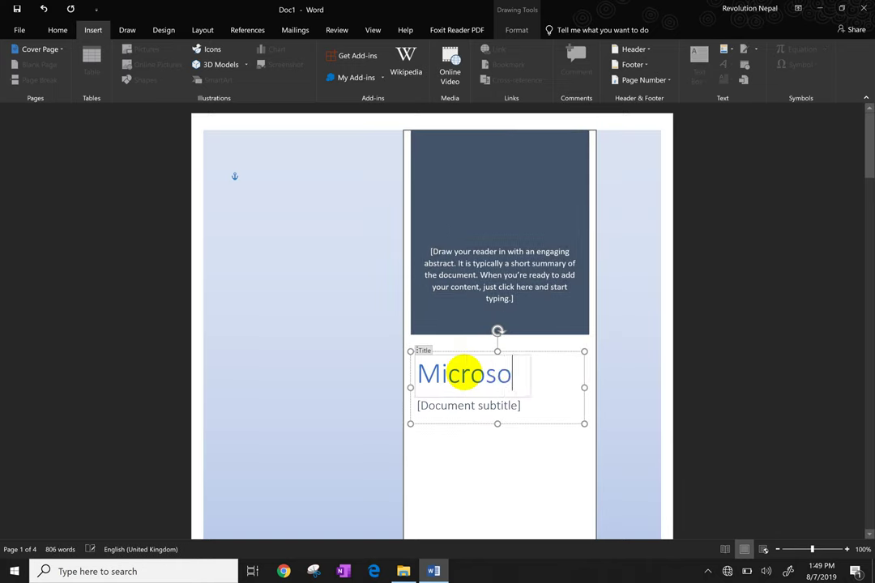
text(ft )
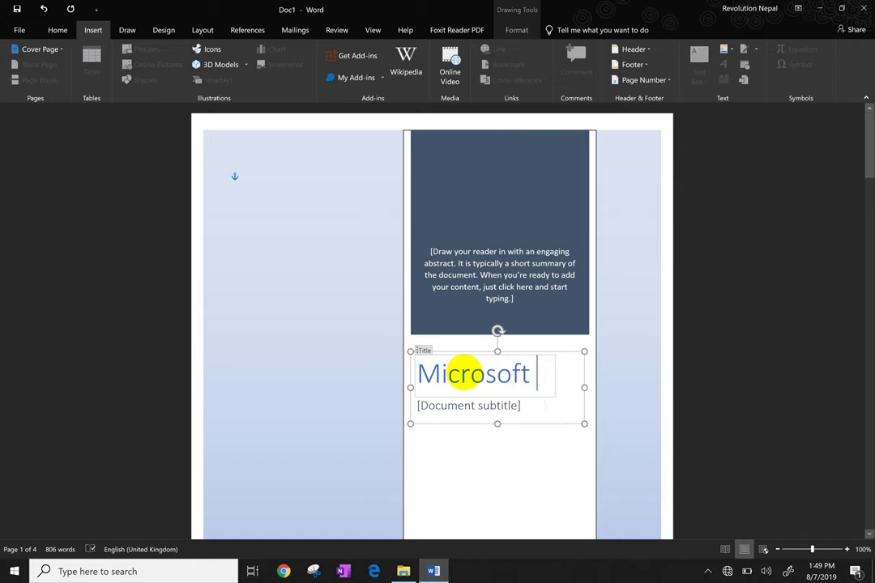
text(Word 2019)
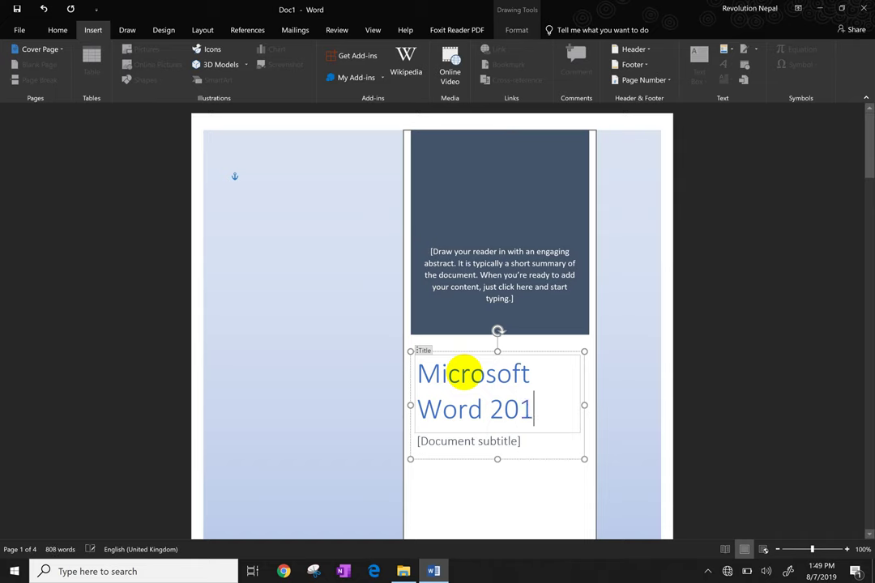
click(469, 444)
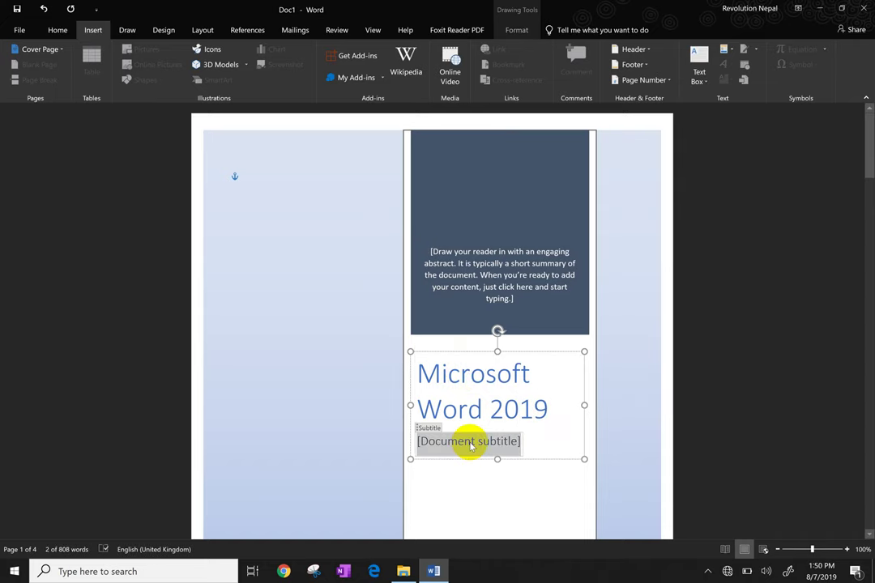
Put the author's name in the subtitle and make the title UPPERCASE: MICROSOFT WORD 2019
text(Nabin Bhattarai)
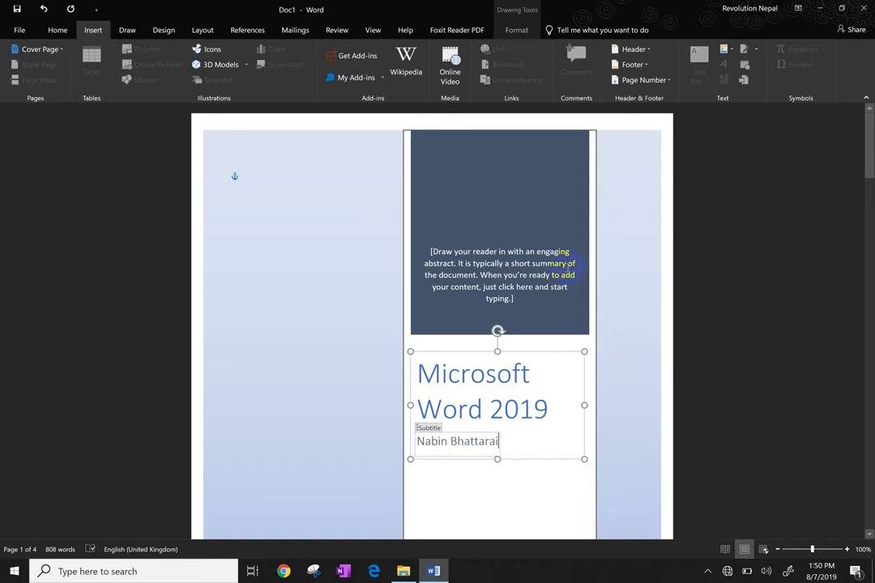
click(512, 373)
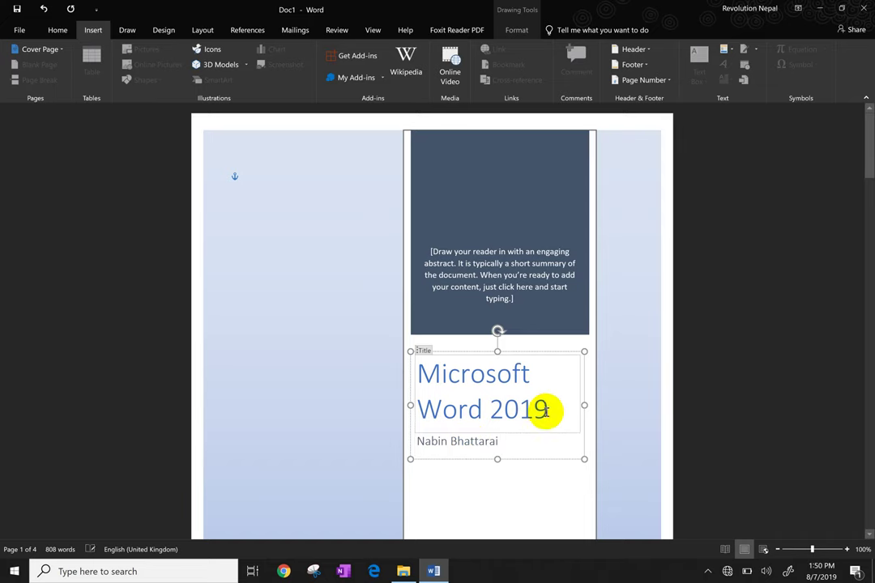
drag(547, 409, 414, 371)
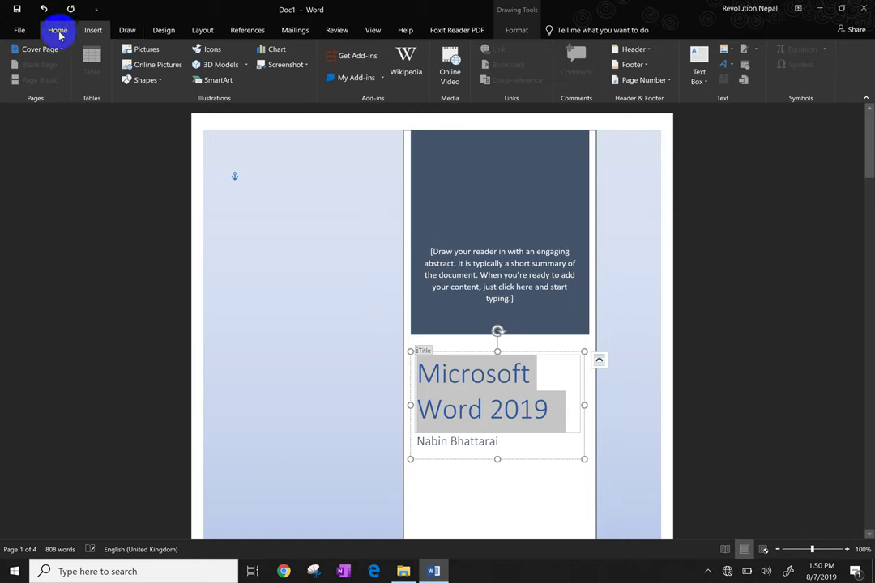
click(58, 30)
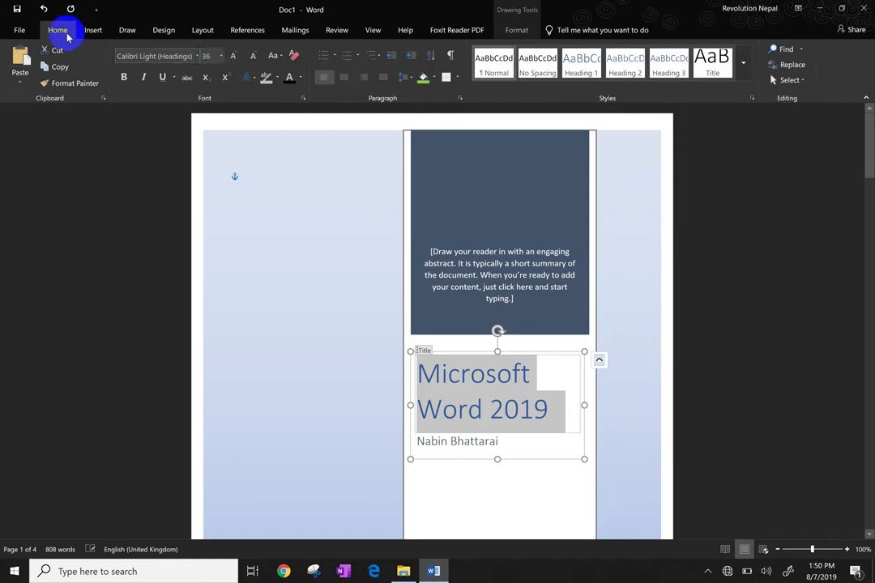
click(274, 59)
click(292, 91)
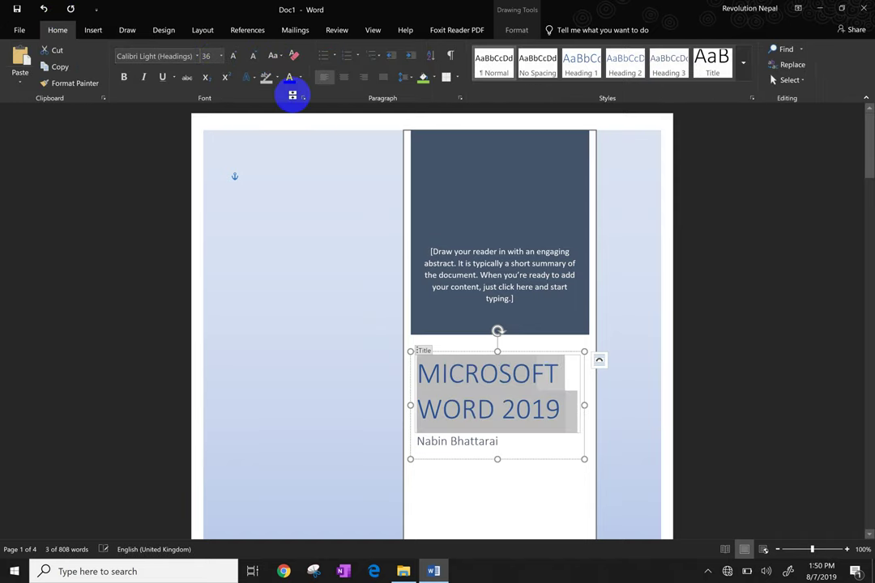
Replace the abstract placeholder with 'This Books about Microsoft word 2019'
click(500, 307)
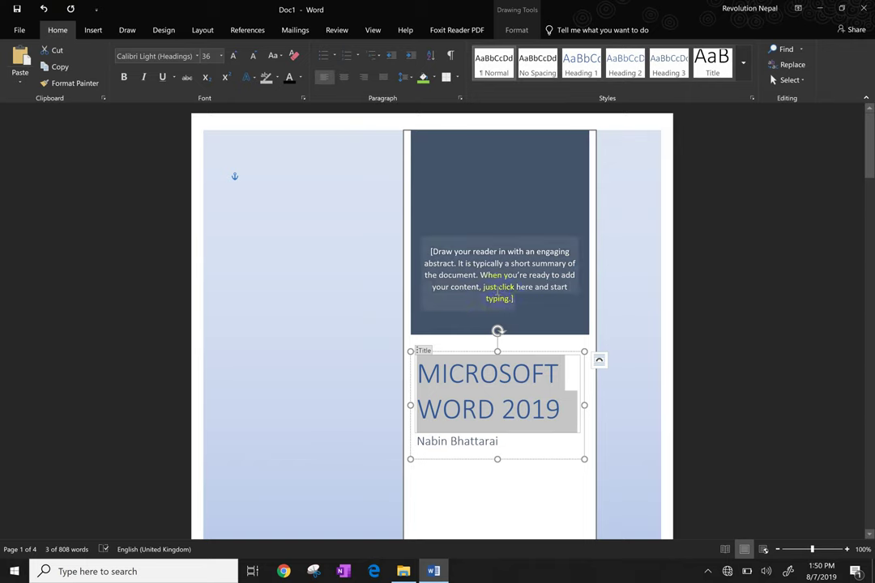
click(503, 293)
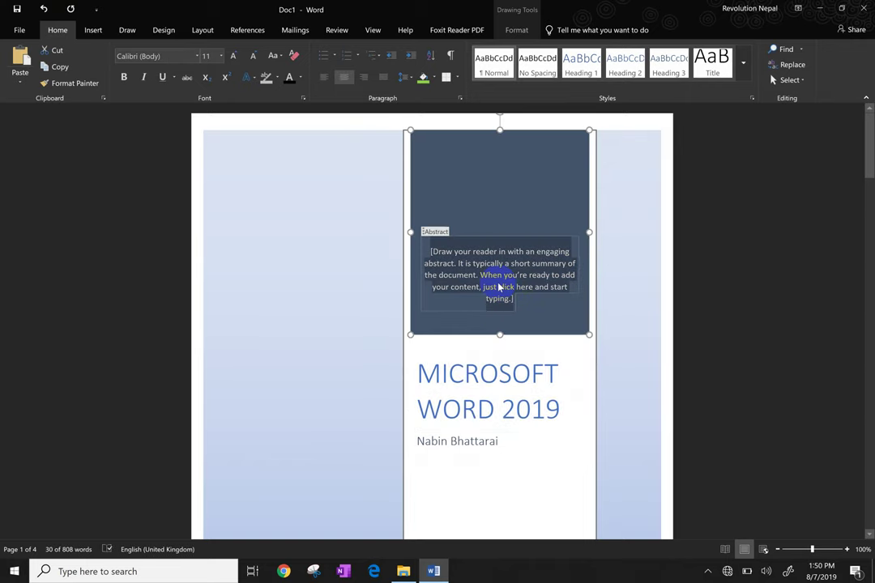
text(This)
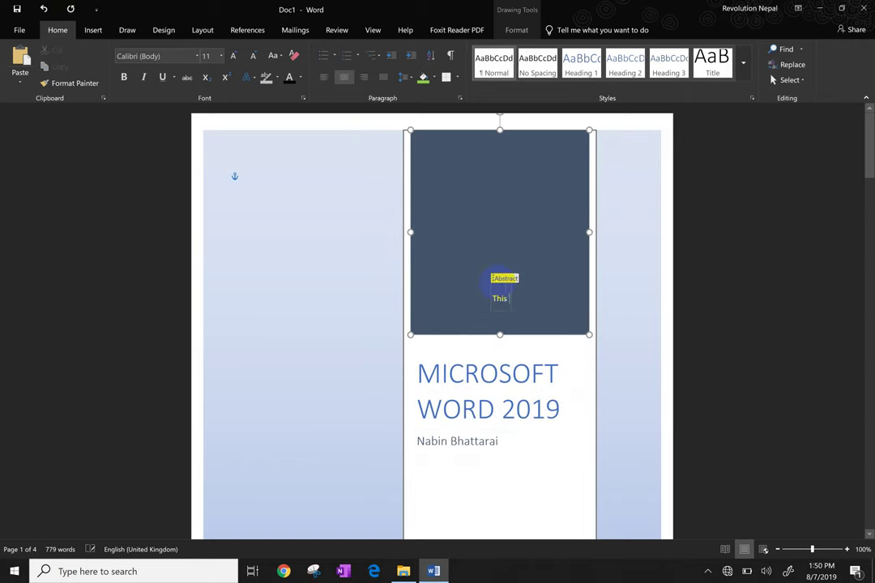
text( Book)
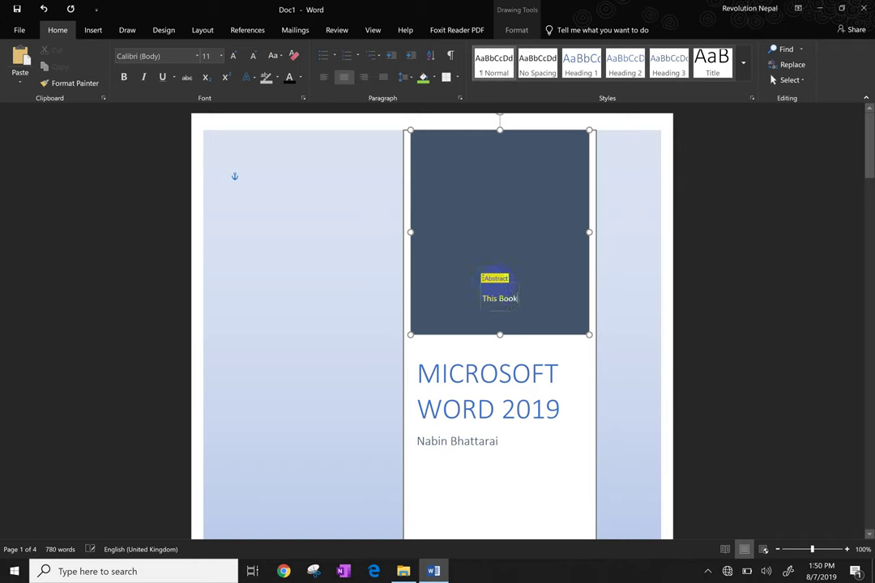
text(s about)
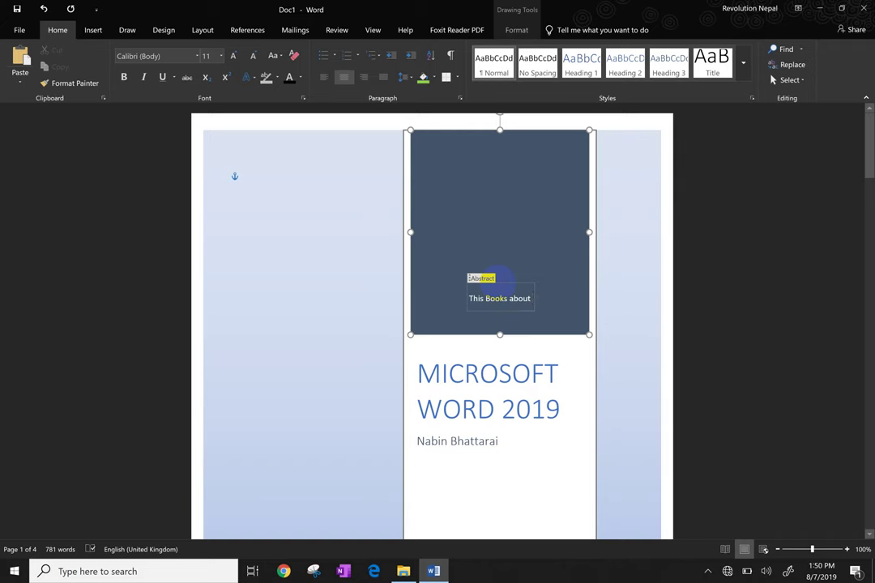
text( Mic)
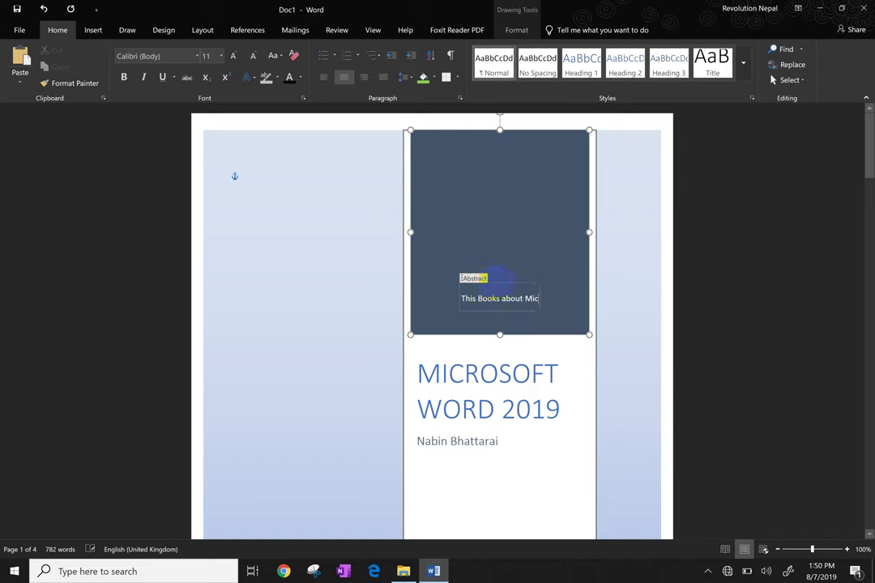
text(ro)
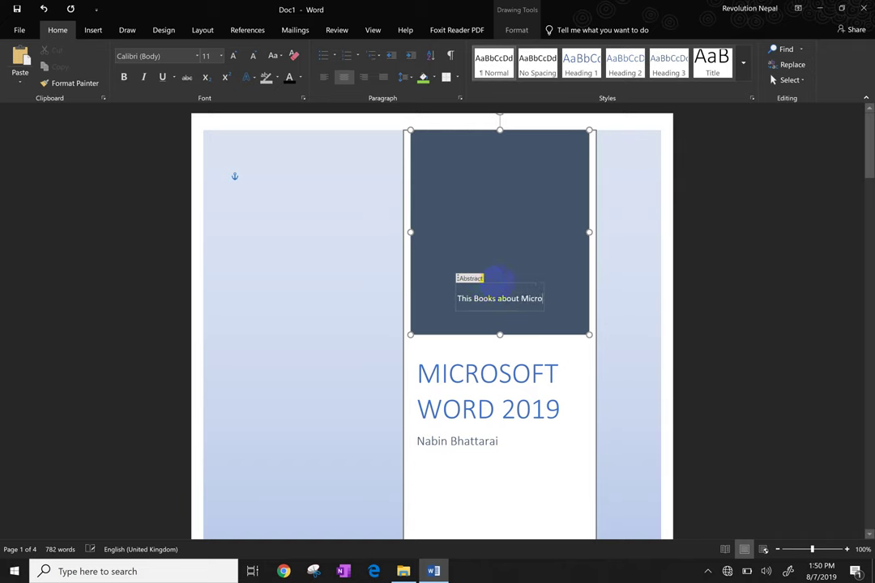
text(soft w)
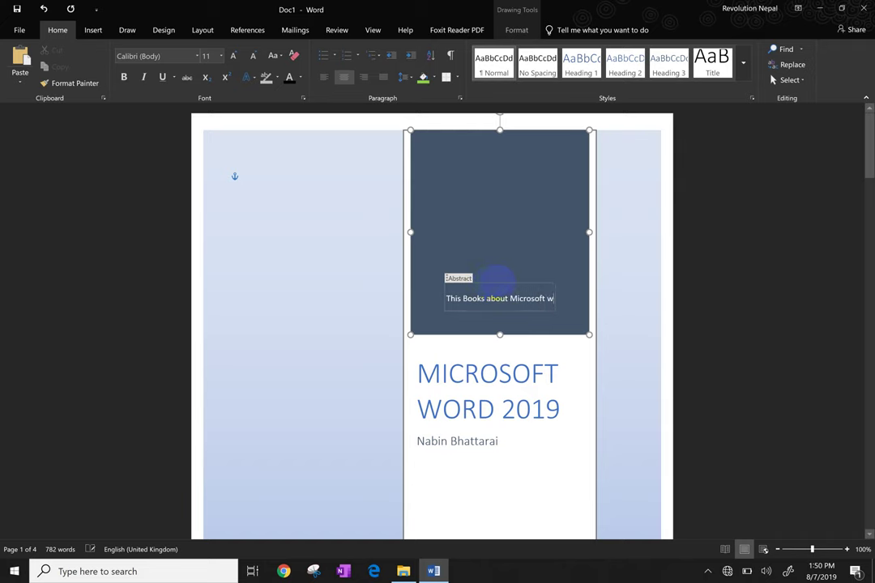
text(ord 2)
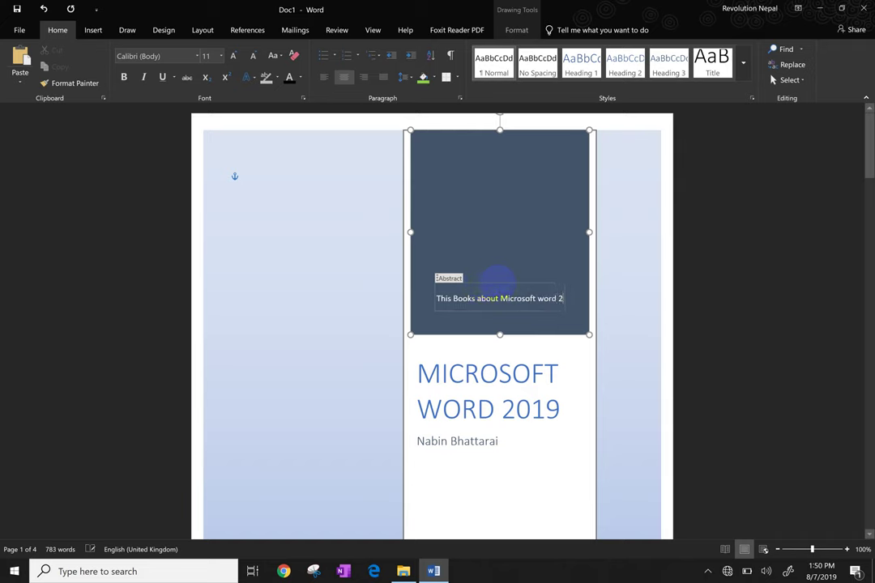
text(019)
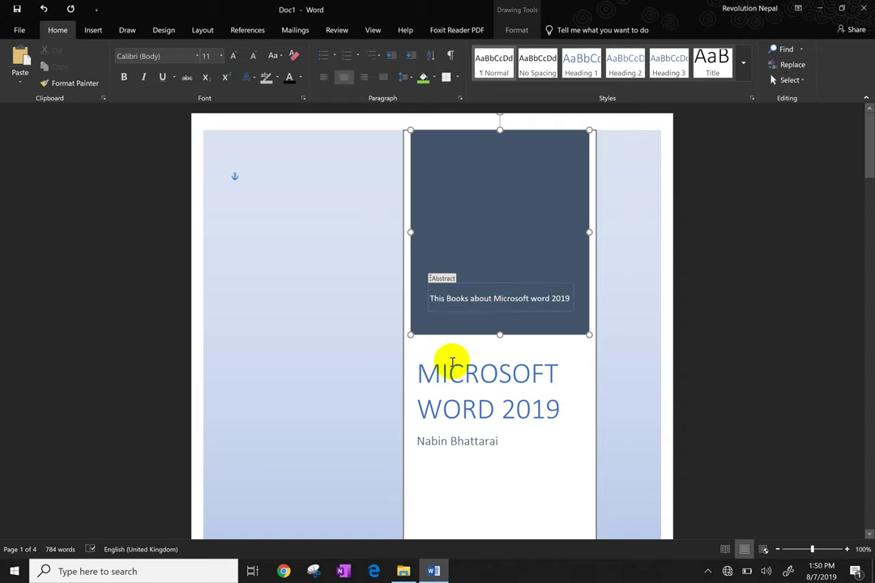
Replace the author line at the bottom of the cover with 'Nepal Online School'
click(332, 341)
scroll(319, 291, down, 3)
scroll(319, 291, down, 1)
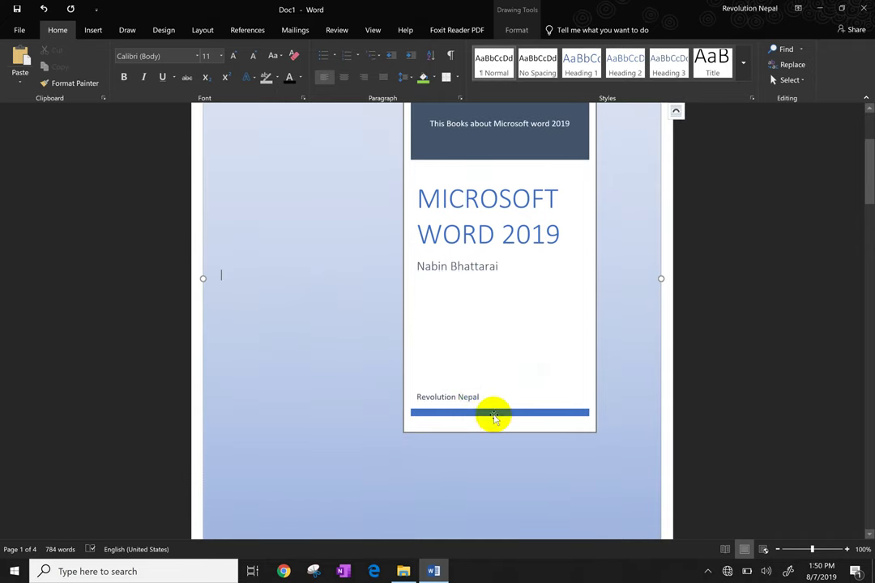
click(473, 396)
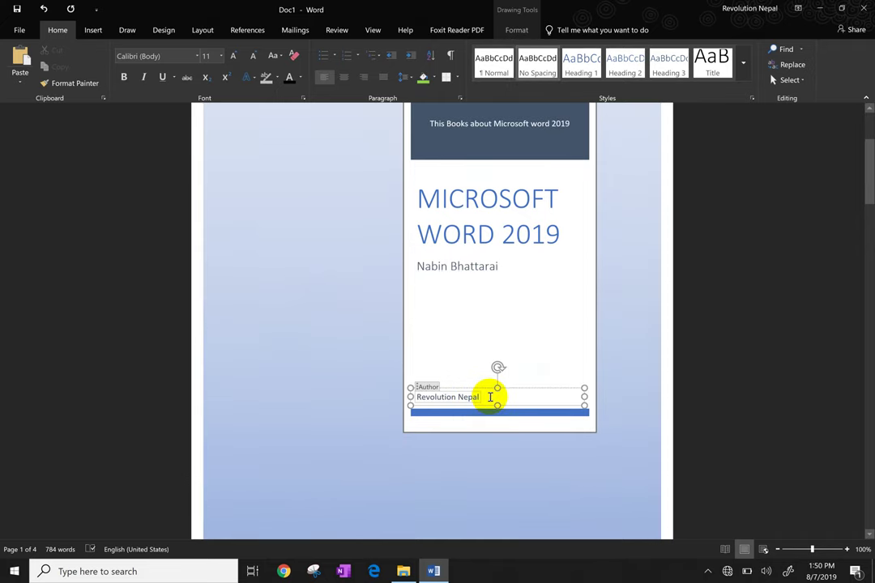
drag(485, 397, 411, 399)
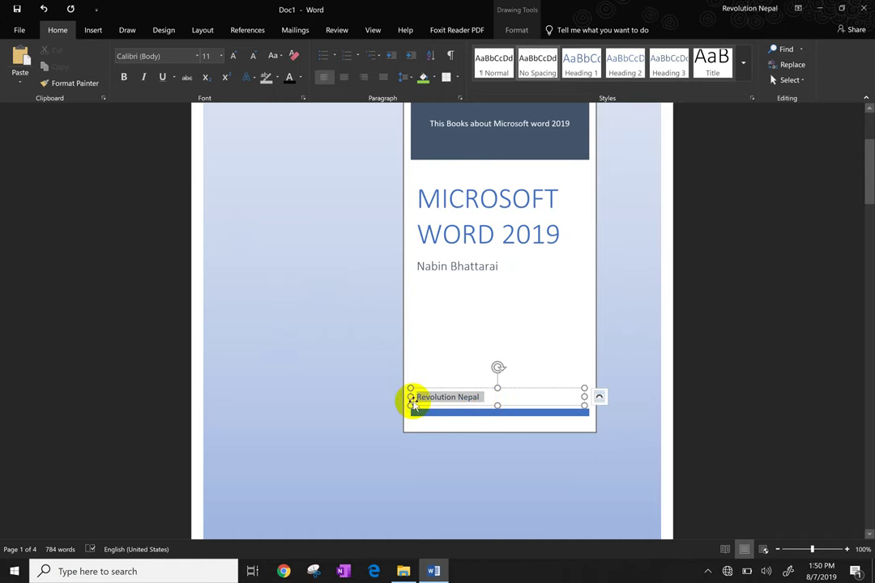
text(Nepal Online School)
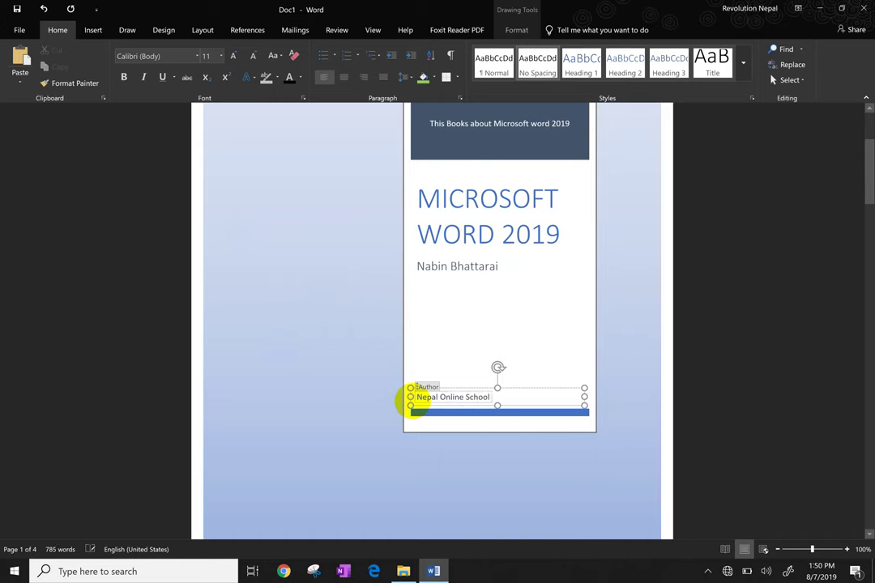
click(318, 324)
click(452, 397)
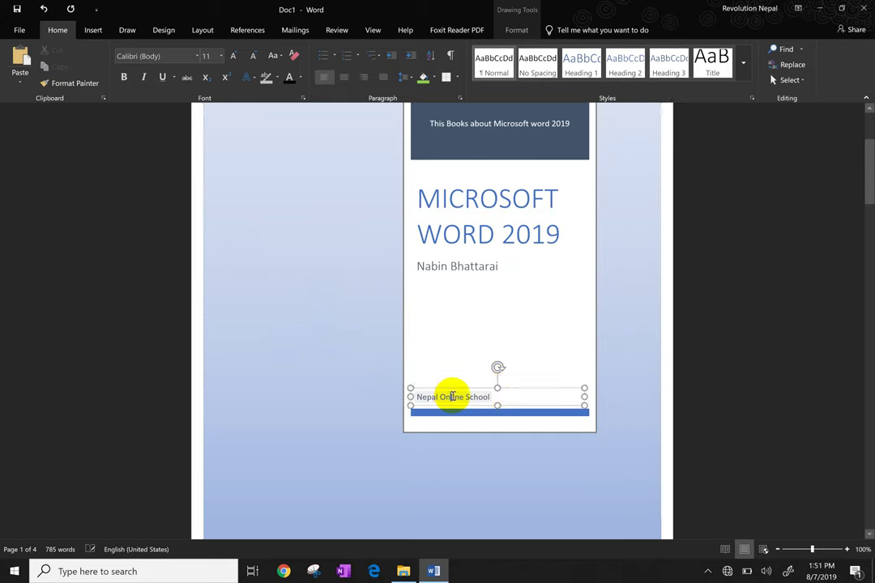
mouse_move(488, 389)
mouse_down()
mouse_move(489, 352)
mouse_move(489, 389)
mouse_up()
scroll(482, 348, up, 4)
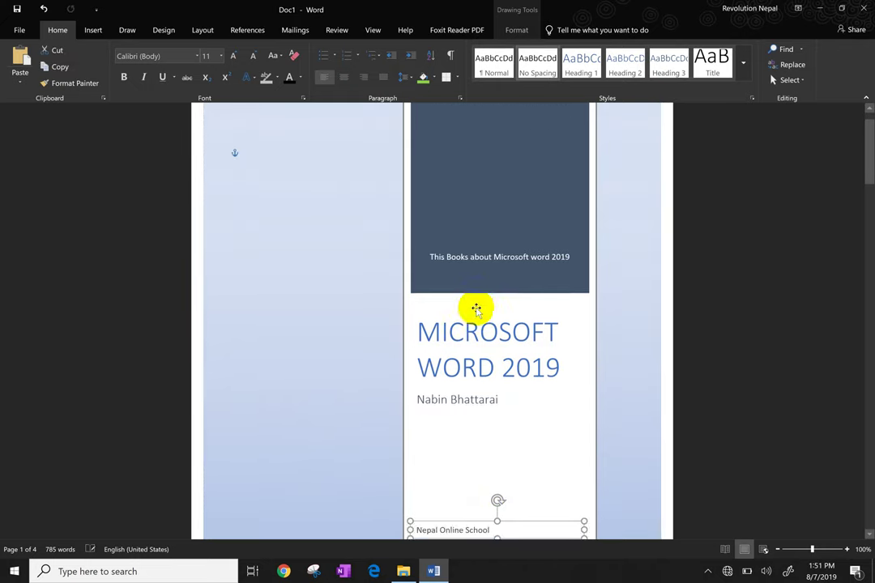
Insert a blank page above the first body paragraph
click(93, 30)
click(42, 50)
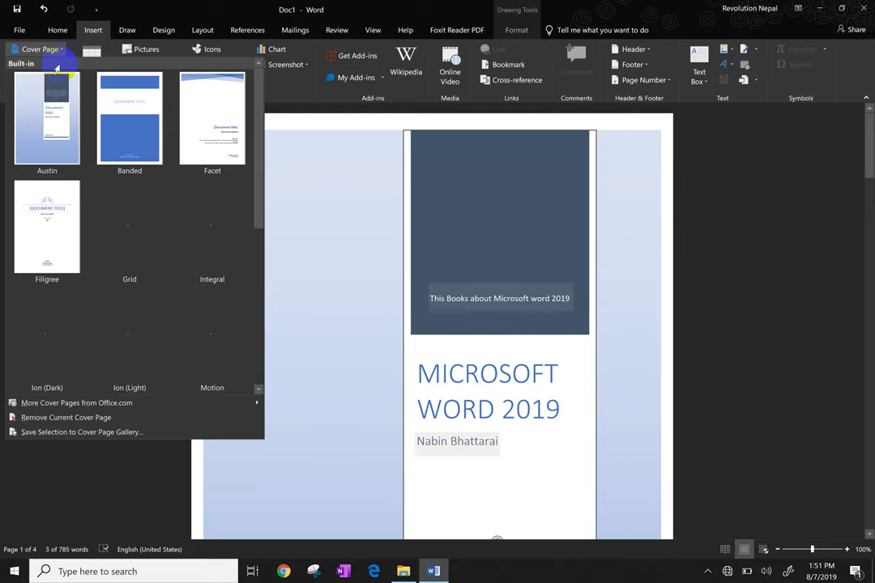
click(47, 52)
scroll(357, 257, down, 1)
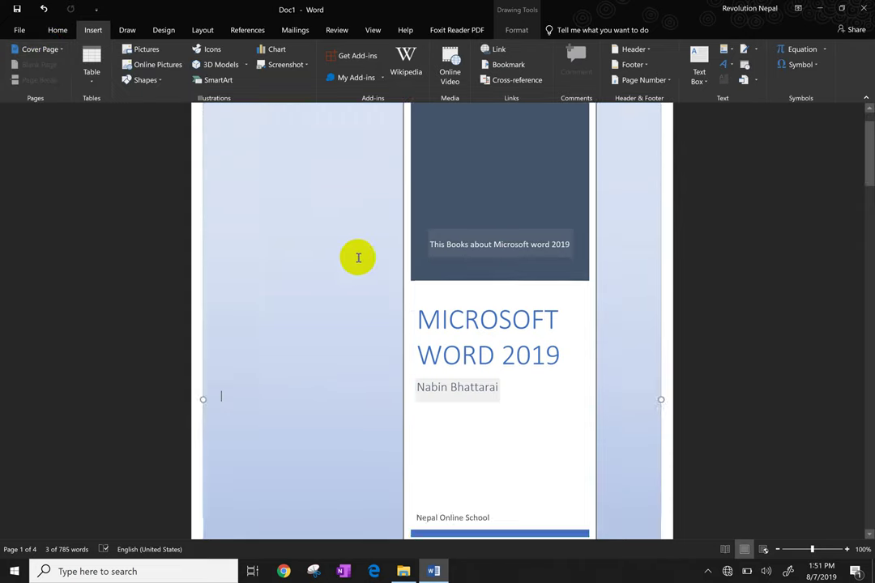
scroll(349, 247, down, 5)
scroll(351, 243, down, 3)
scroll(348, 203, down, 2)
click(346, 170)
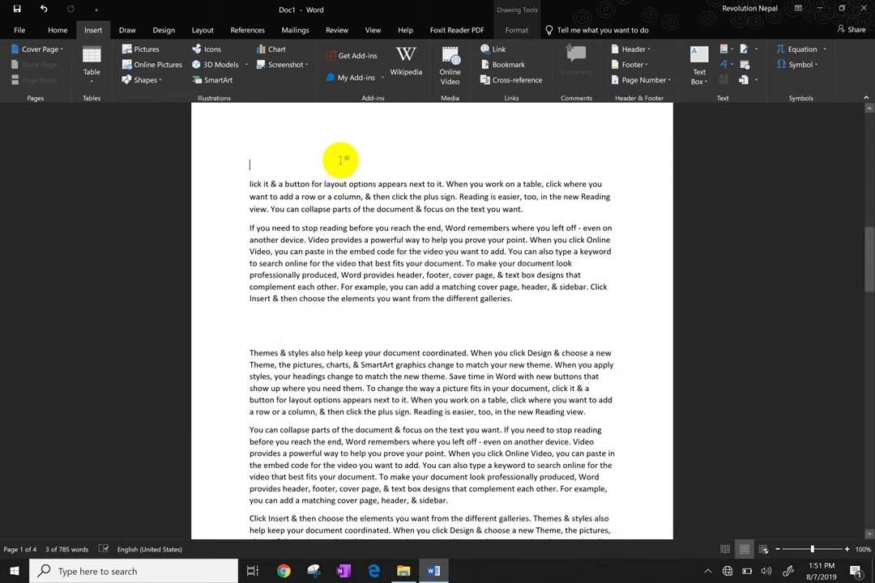
scroll(341, 162, up, 2)
click(39, 64)
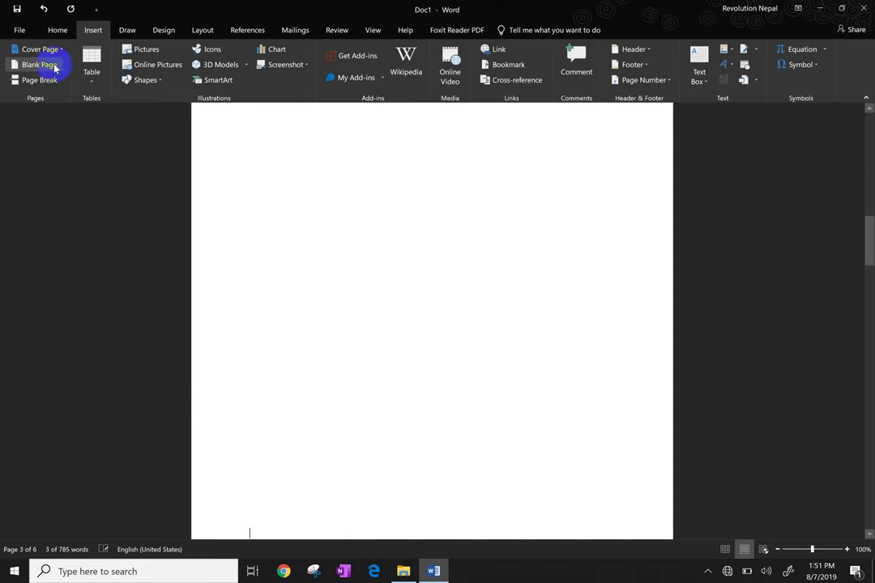
Add a page break after the paragraph ending 'different galleries.', moving 'Themes & styles' to a new page
scroll(309, 261, down, 1)
scroll(309, 262, up, 2)
scroll(308, 257, up, 2)
scroll(308, 258, up, 2)
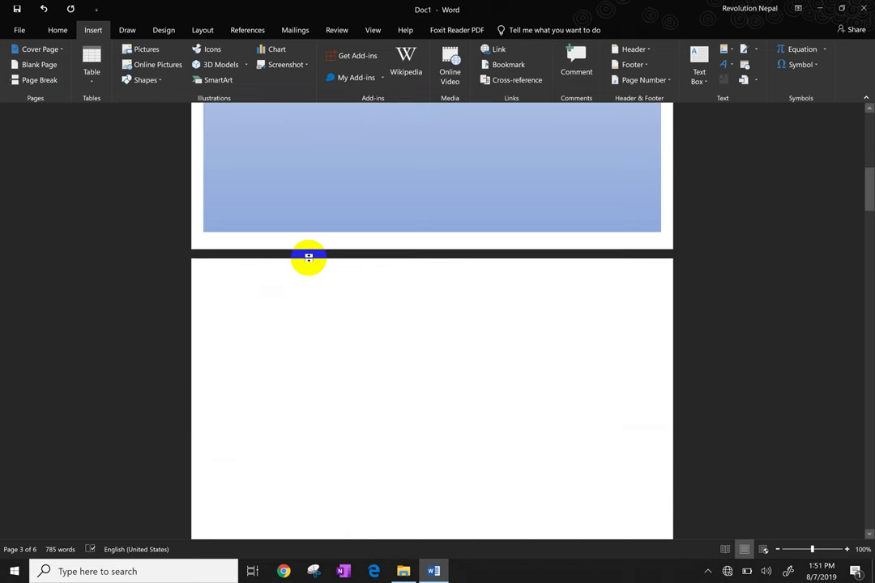
scroll(294, 297, down, 5)
scroll(295, 292, down, 10)
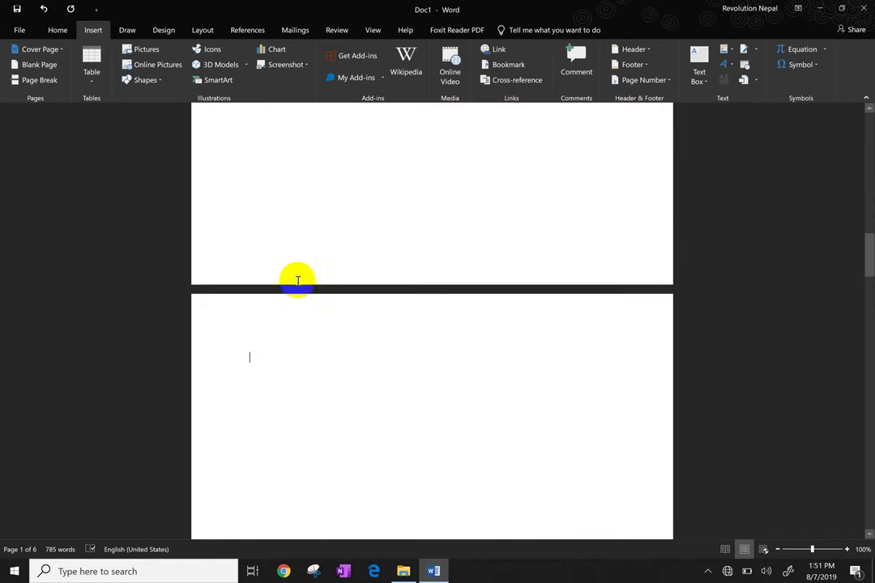
scroll(300, 280, down, 8)
scroll(303, 281, down, 5)
scroll(313, 283, down, 6)
scroll(254, 336, down, 2)
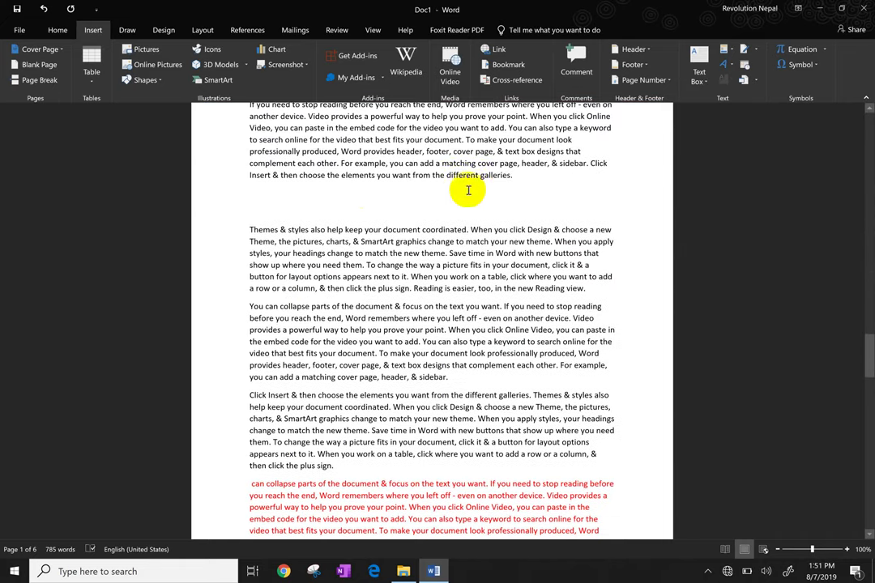
click(506, 188)
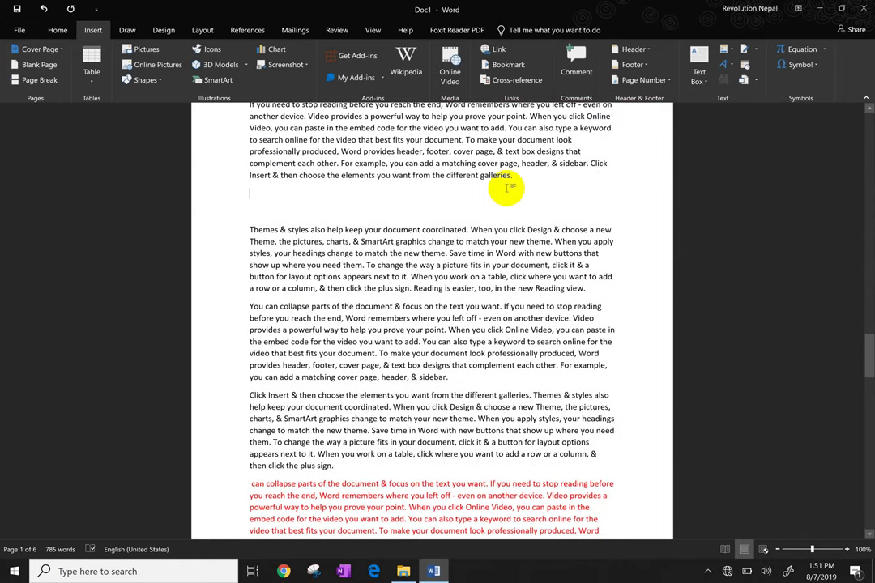
click(40, 79)
scroll(415, 305, down, 5)
scroll(416, 309, up, 2)
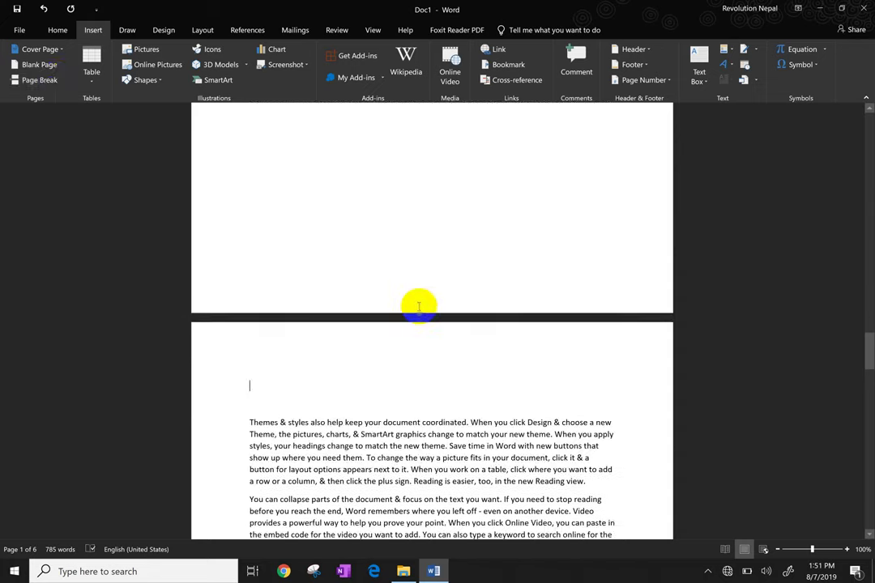
scroll(409, 304, up, 5)
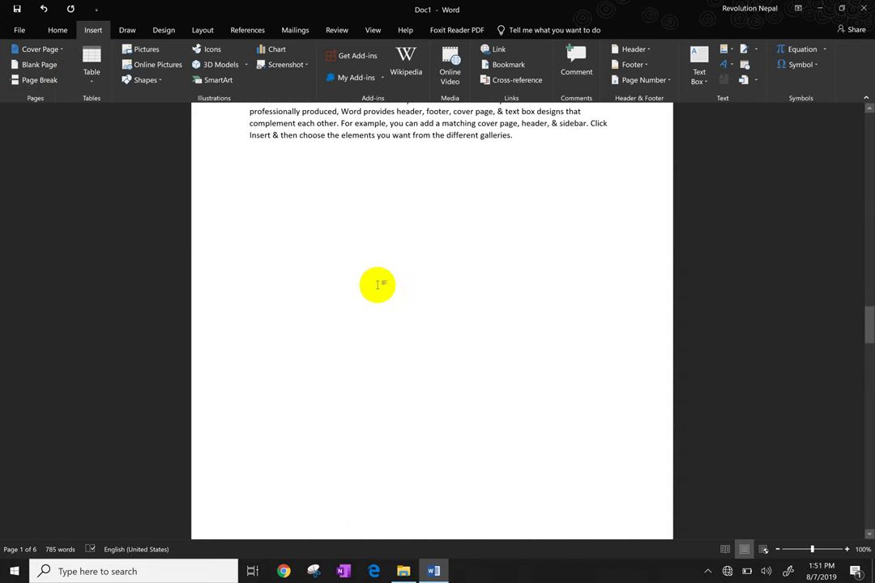